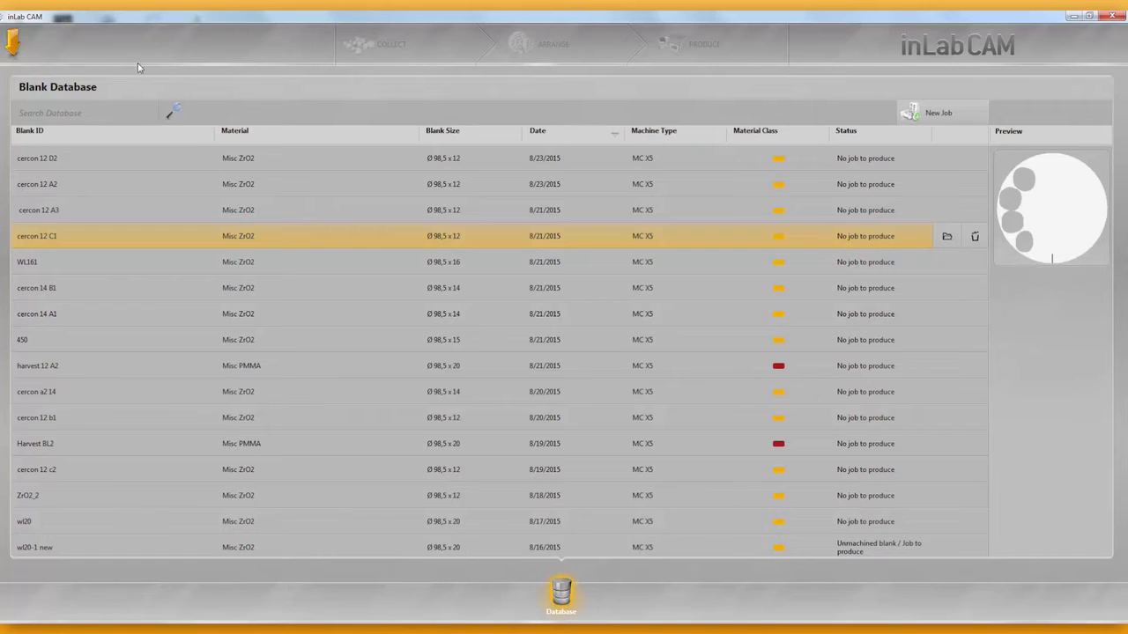
# Open the Order Database settings in the configuration and check the storage folders of the blank and instrument databases
pyautogui.click(15, 48)
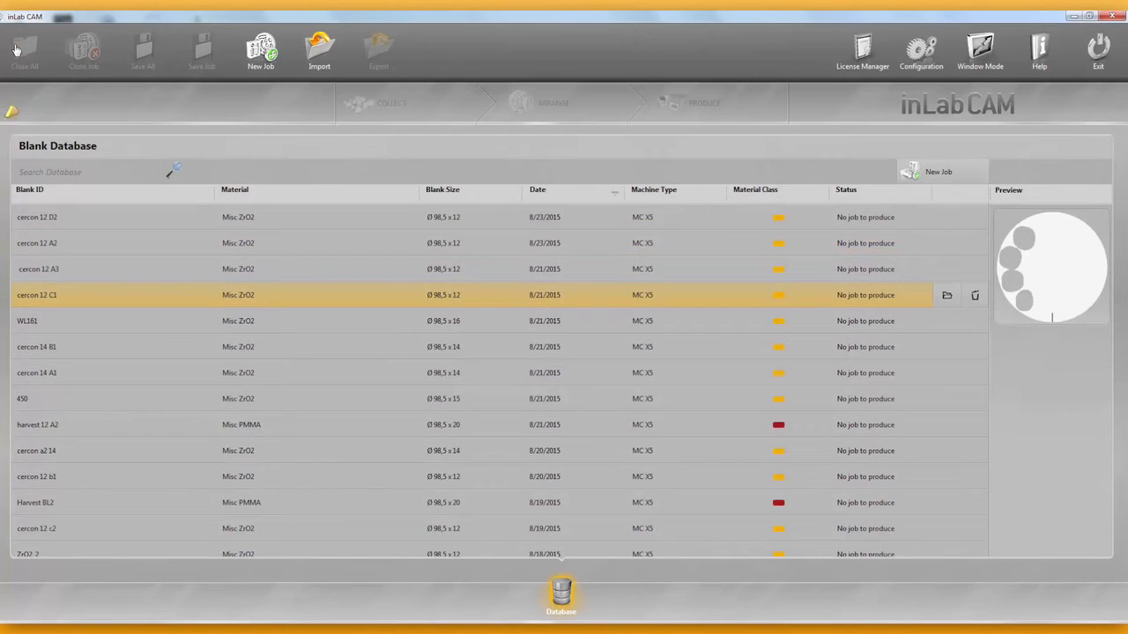
pyautogui.click(919, 55)
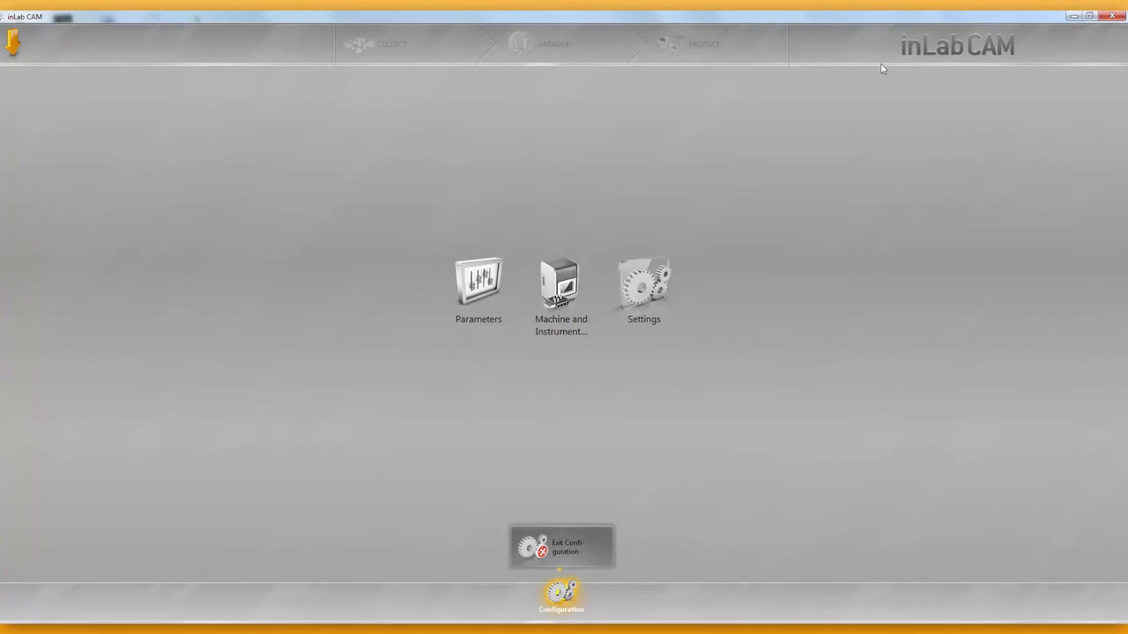
pyautogui.click(654, 287)
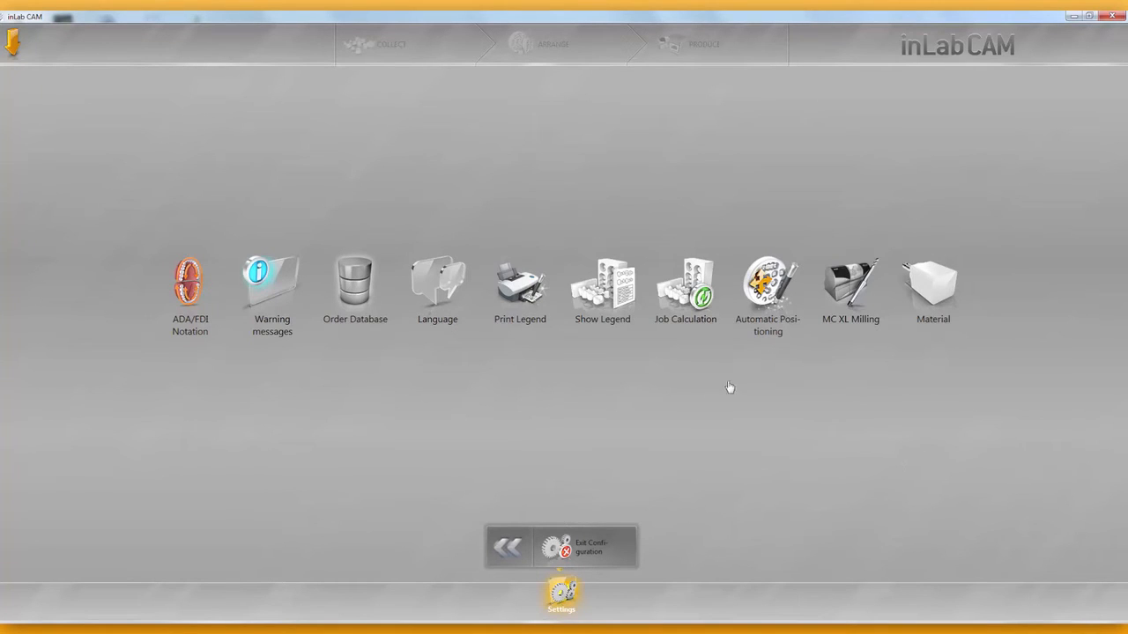
pyautogui.click(388, 299)
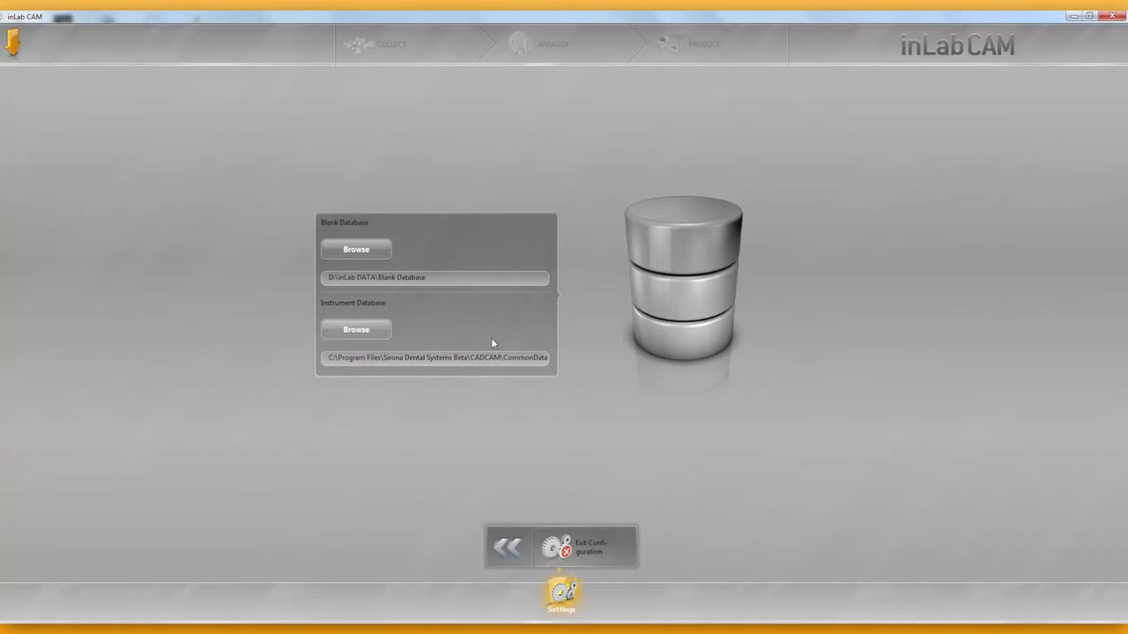
pyautogui.click(362, 250)
pyautogui.click(573, 542)
pyautogui.click(392, 275)
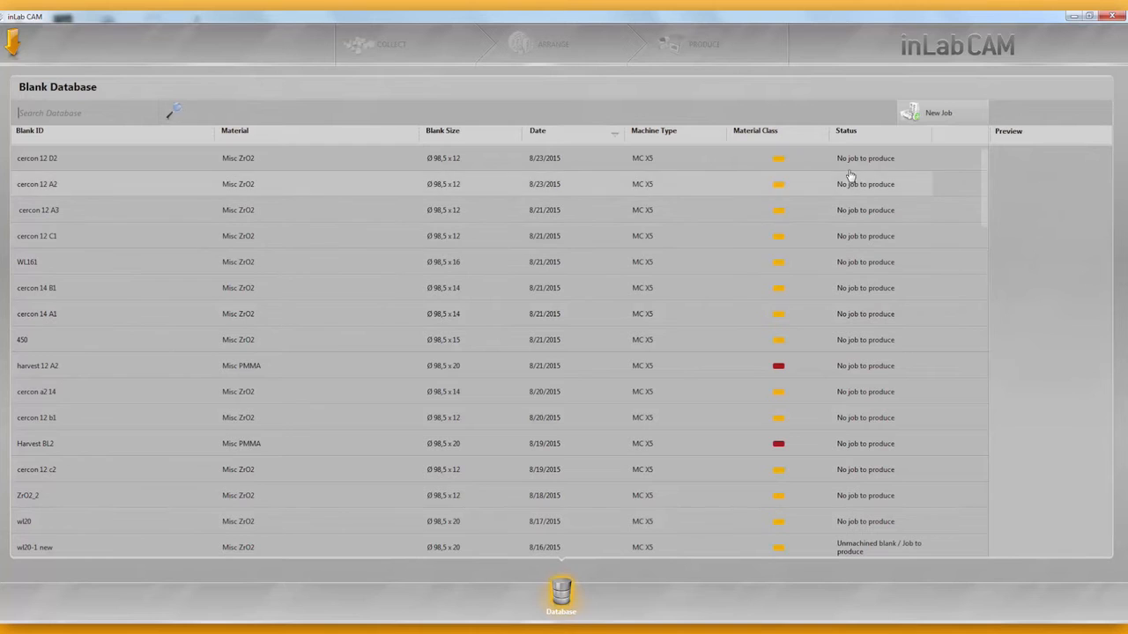
# Create a new job with MC X5 as the machine type
pyautogui.click(931, 115)
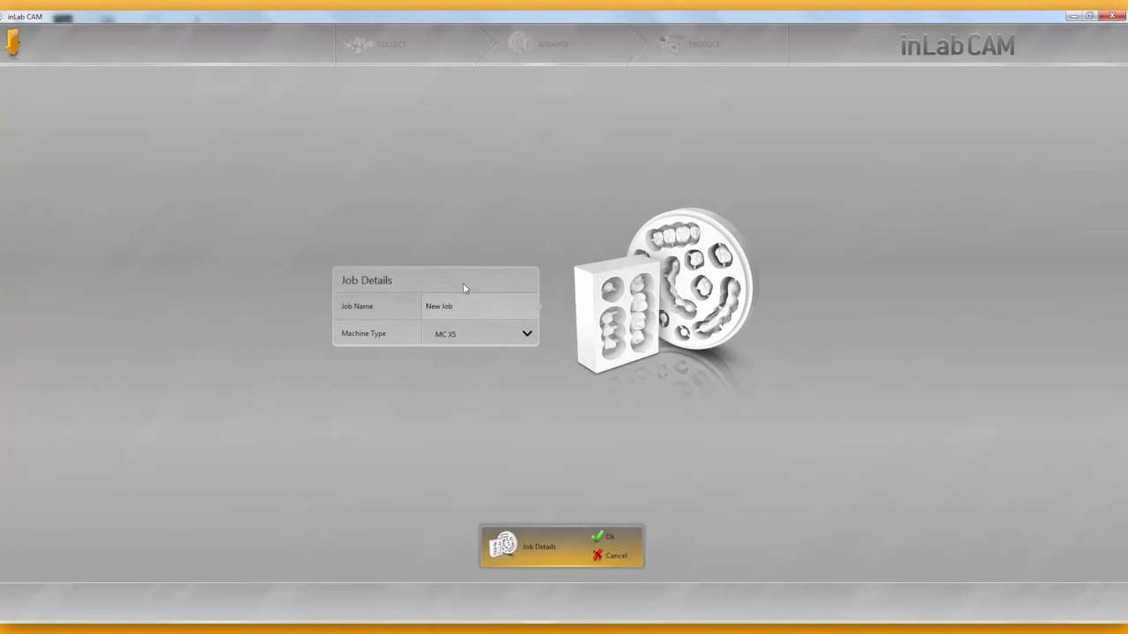
pyautogui.click(459, 341)
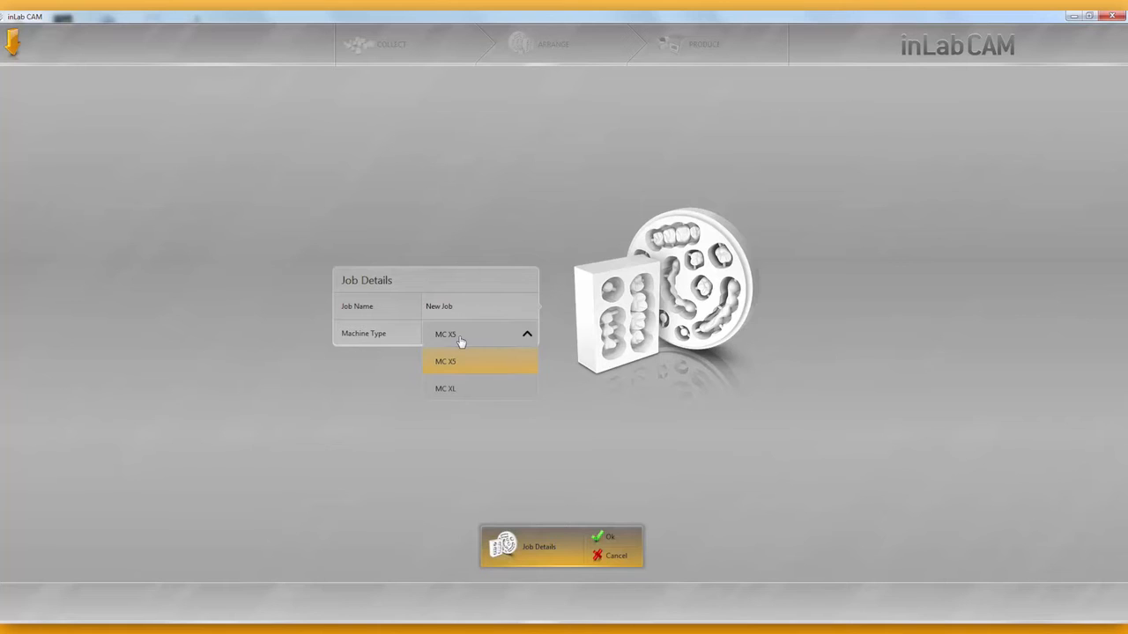
pyautogui.click(466, 393)
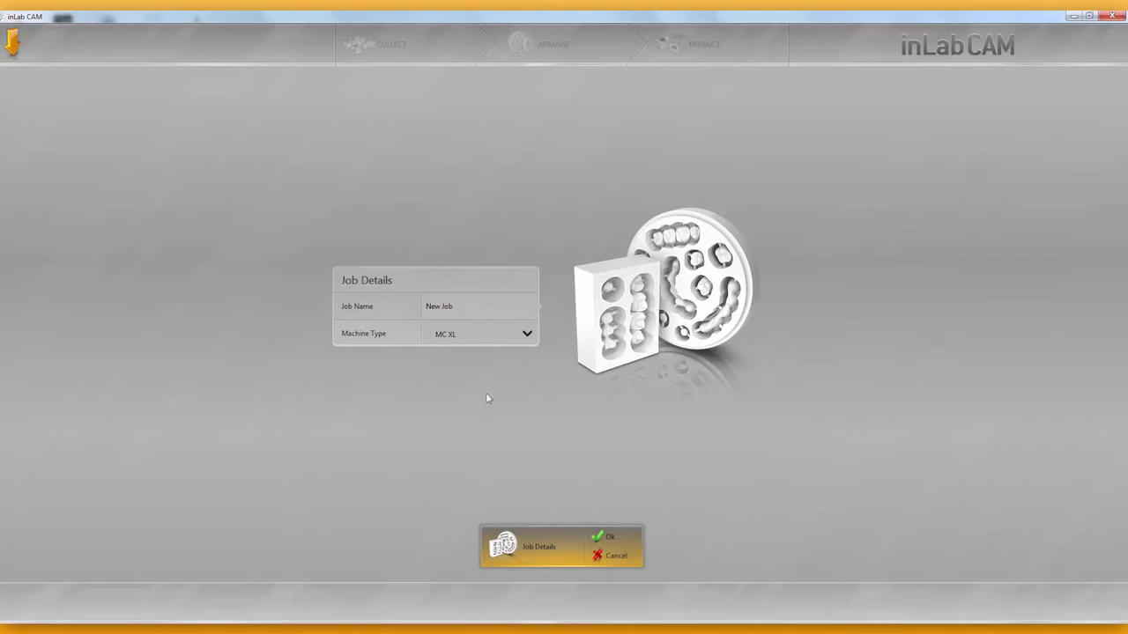
pyautogui.click(452, 343)
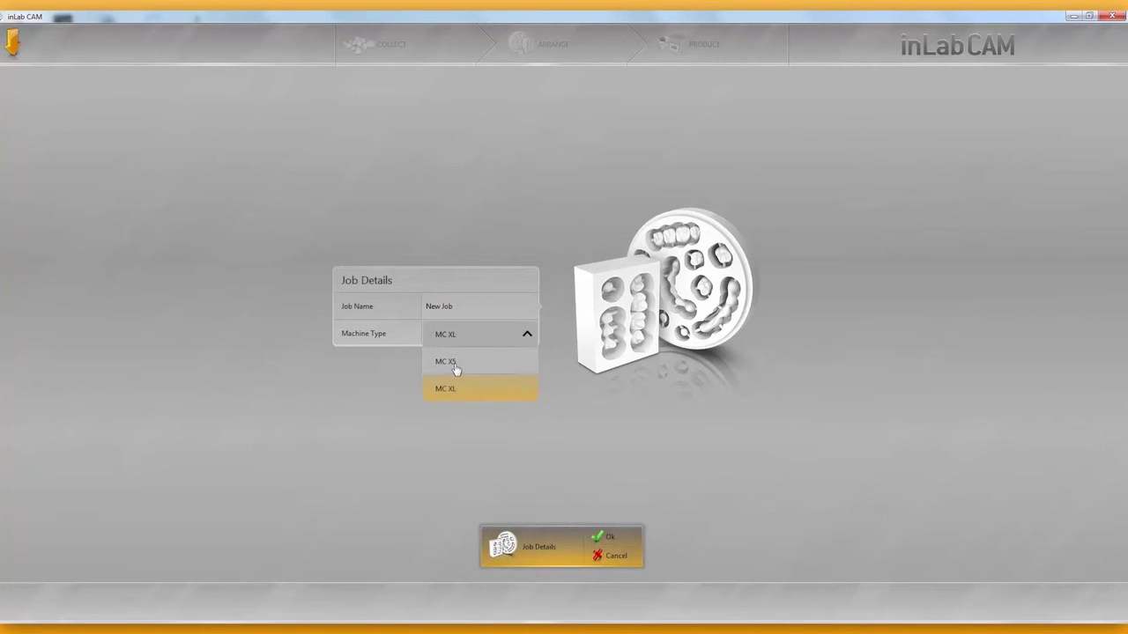
pyautogui.click(464, 393)
pyautogui.click(453, 340)
pyautogui.click(452, 359)
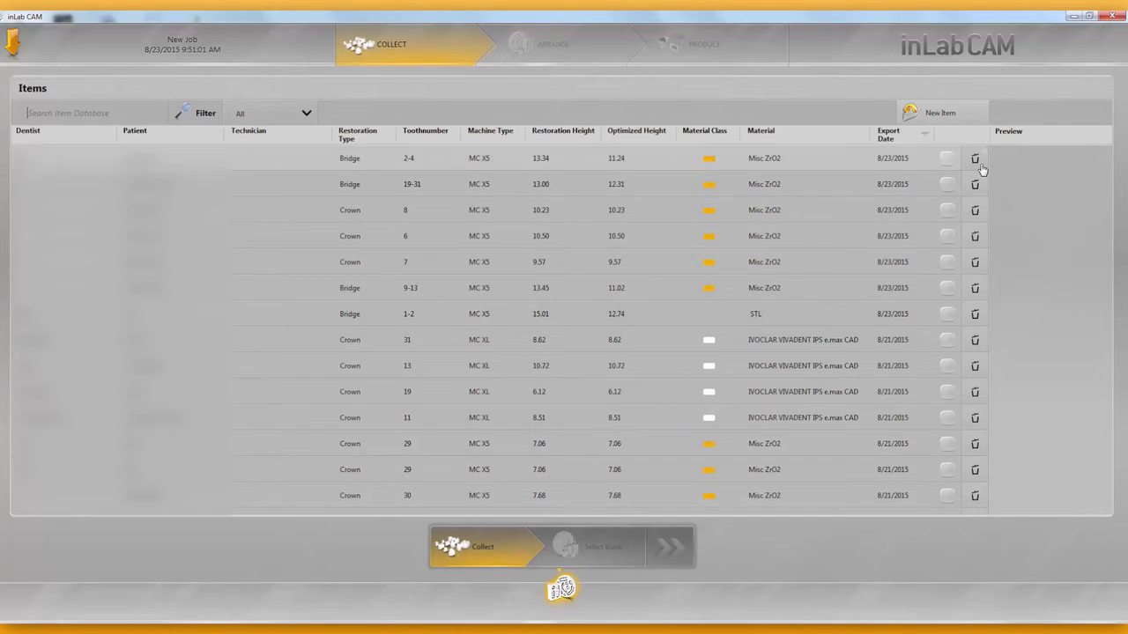
# Look through the items list and preview the individual crowns and bridges available for the job
pyautogui.scroll(-10, 989, 256)
pyautogui.scroll(10, 987, 348)
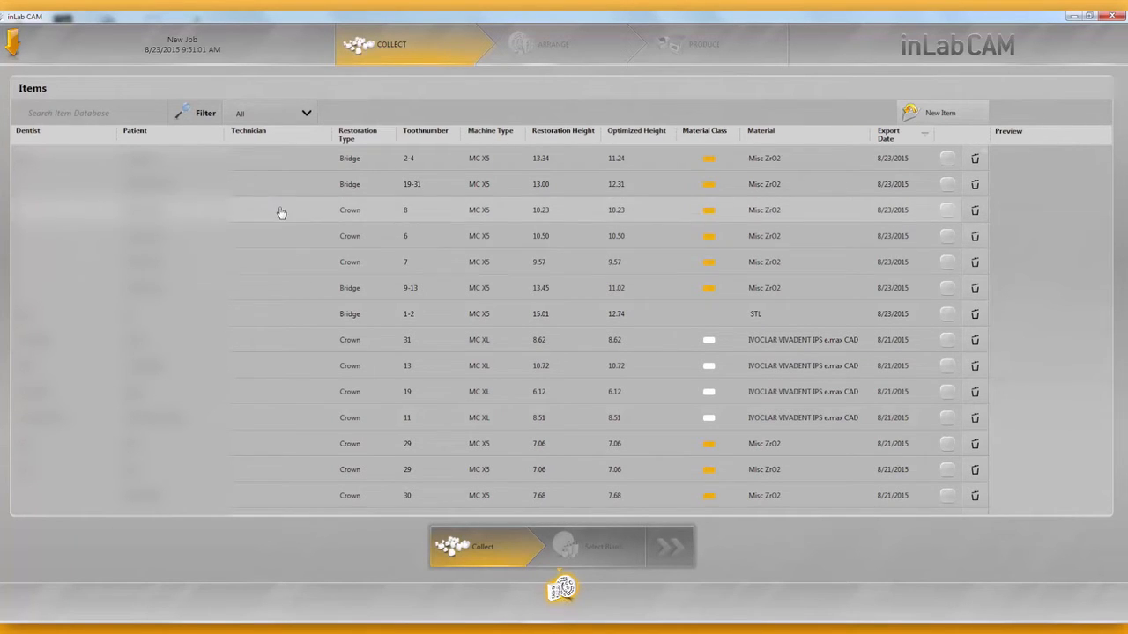
pyautogui.click(262, 291)
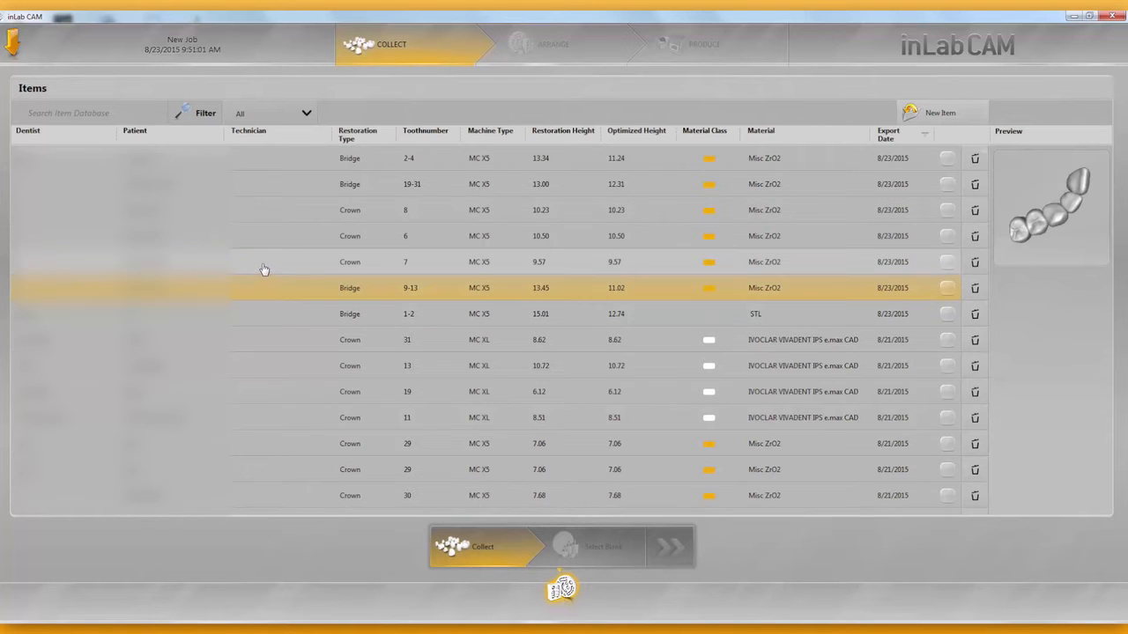
pyautogui.click(260, 262)
pyautogui.click(252, 233)
pyautogui.click(249, 212)
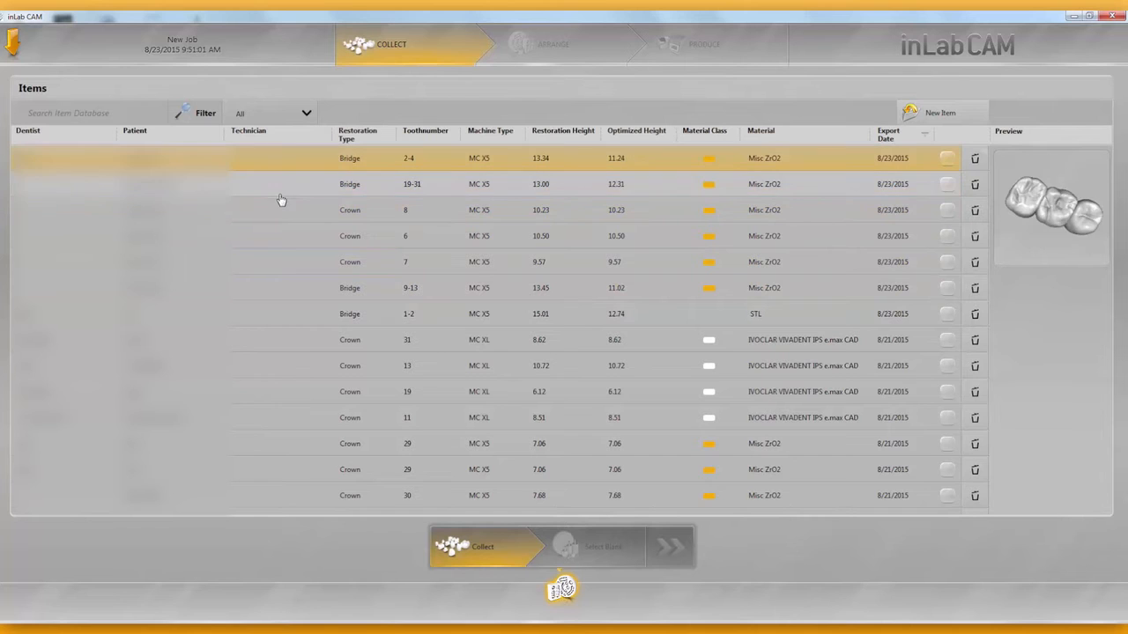
pyautogui.click(278, 212)
pyautogui.click(280, 237)
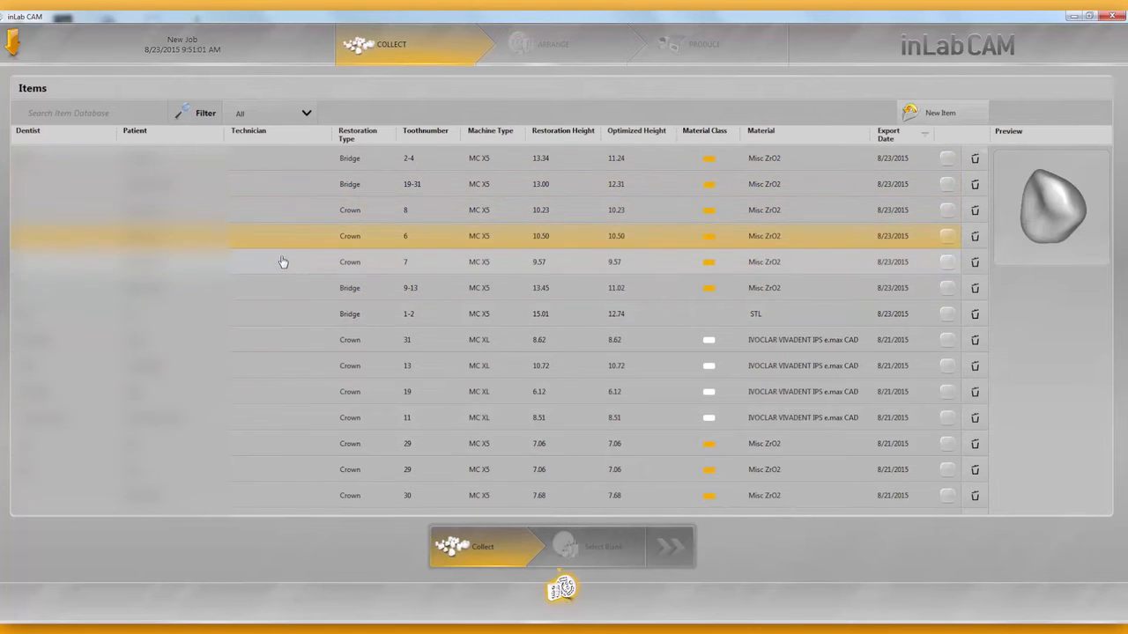
pyautogui.click(282, 264)
pyautogui.click(282, 289)
pyautogui.click(283, 318)
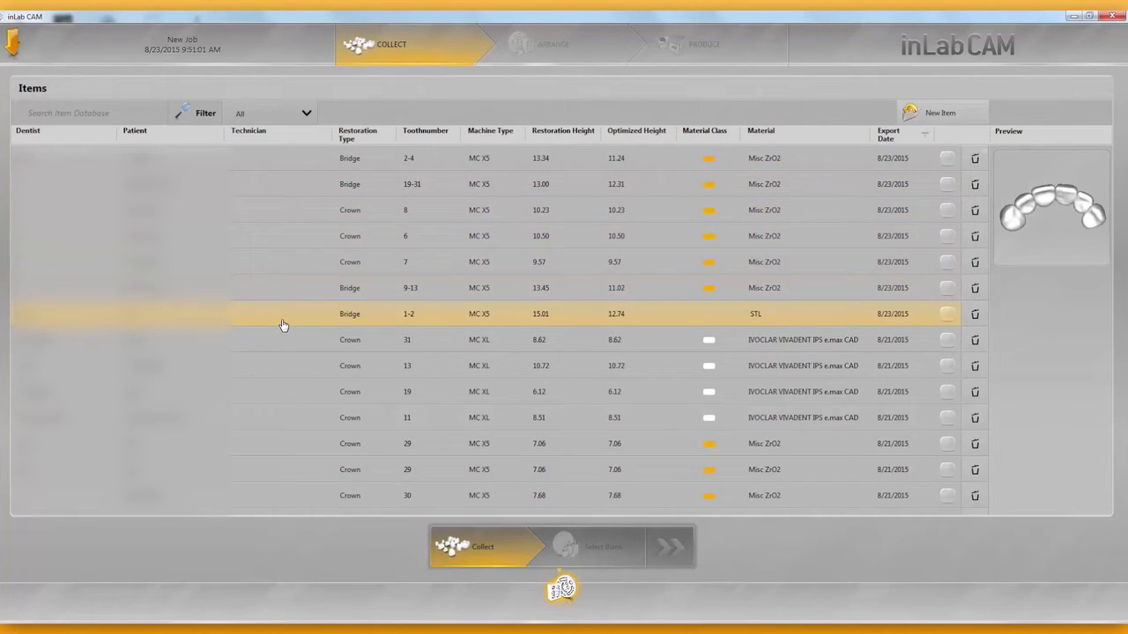
pyautogui.click(282, 341)
pyautogui.click(285, 365)
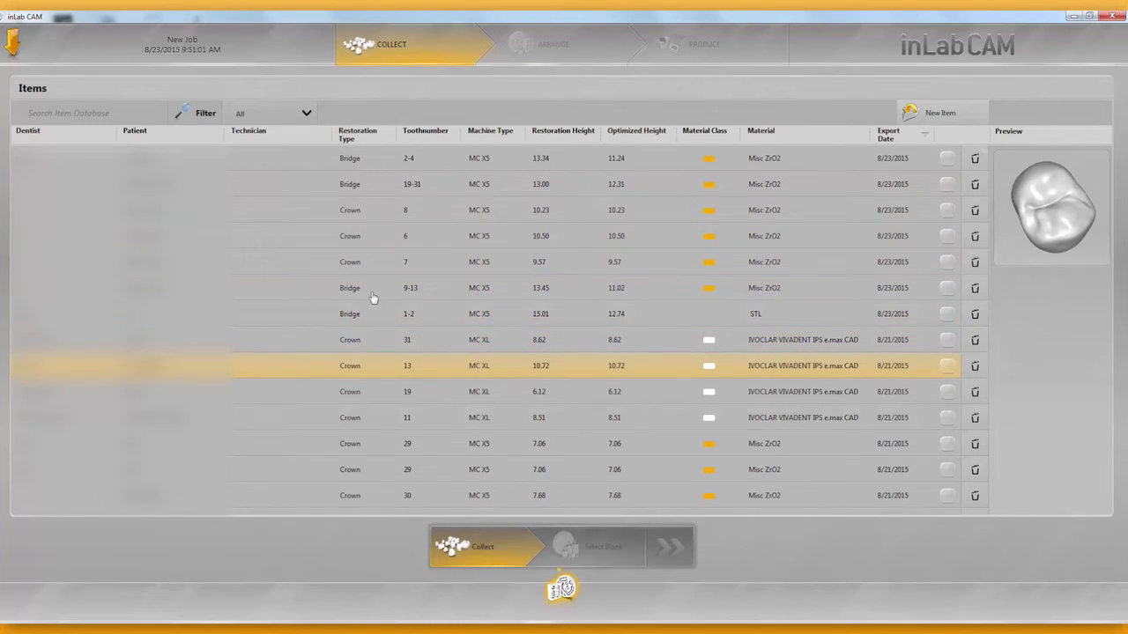
pyautogui.click(279, 341)
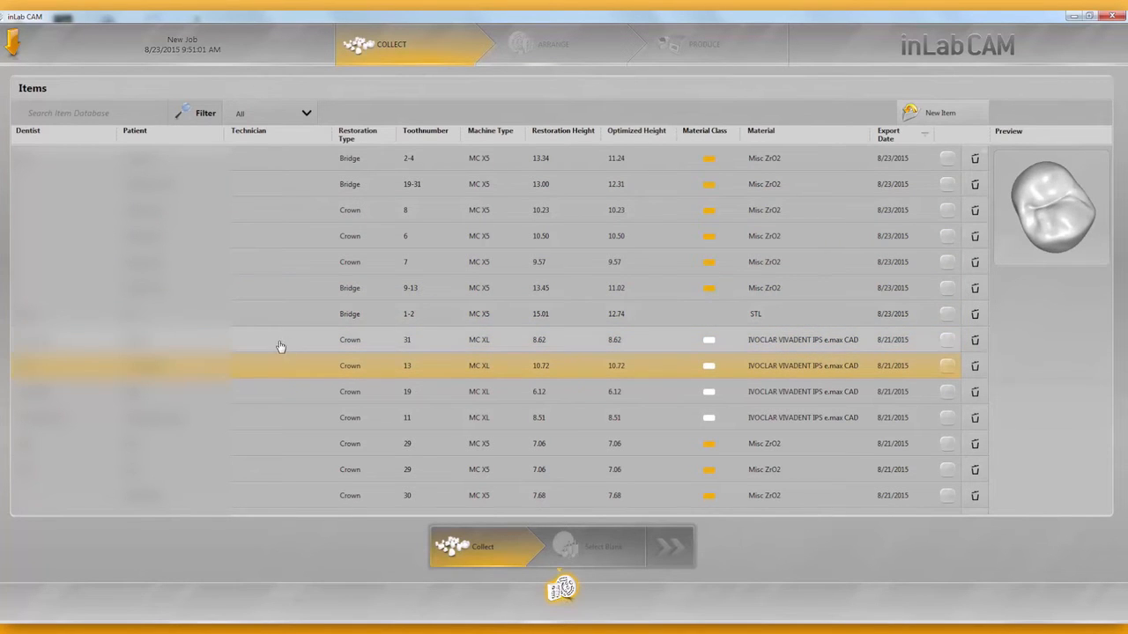
pyautogui.click(238, 214)
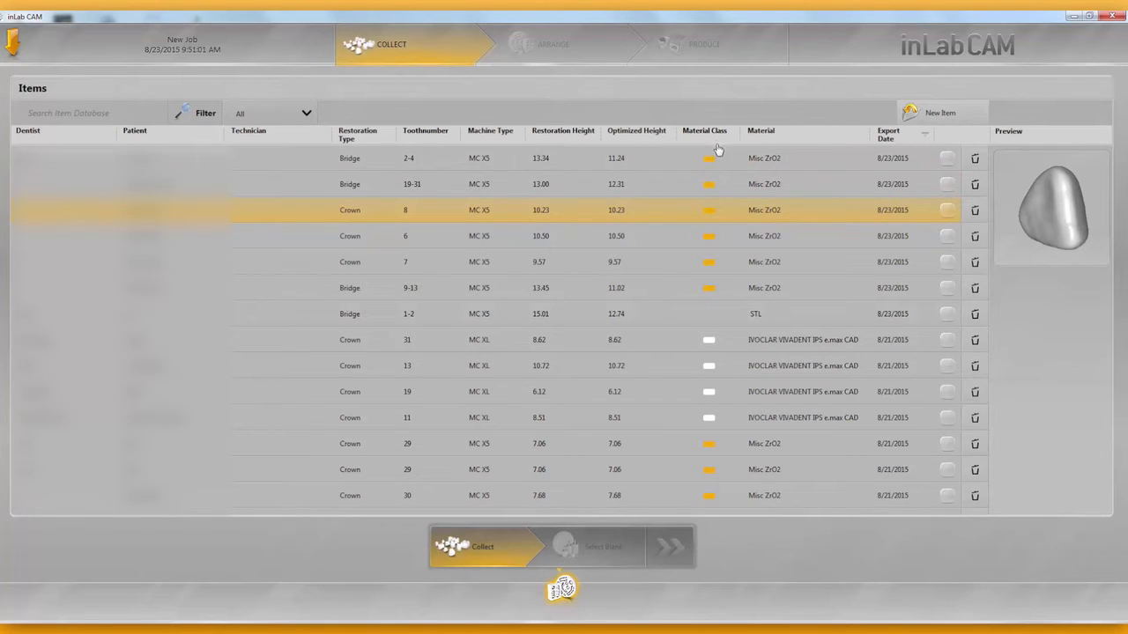
# Add the ZrO2 crowns for teeth 8, 6 and 7 and the bridge 9-13 to the job
pyautogui.click(948, 211)
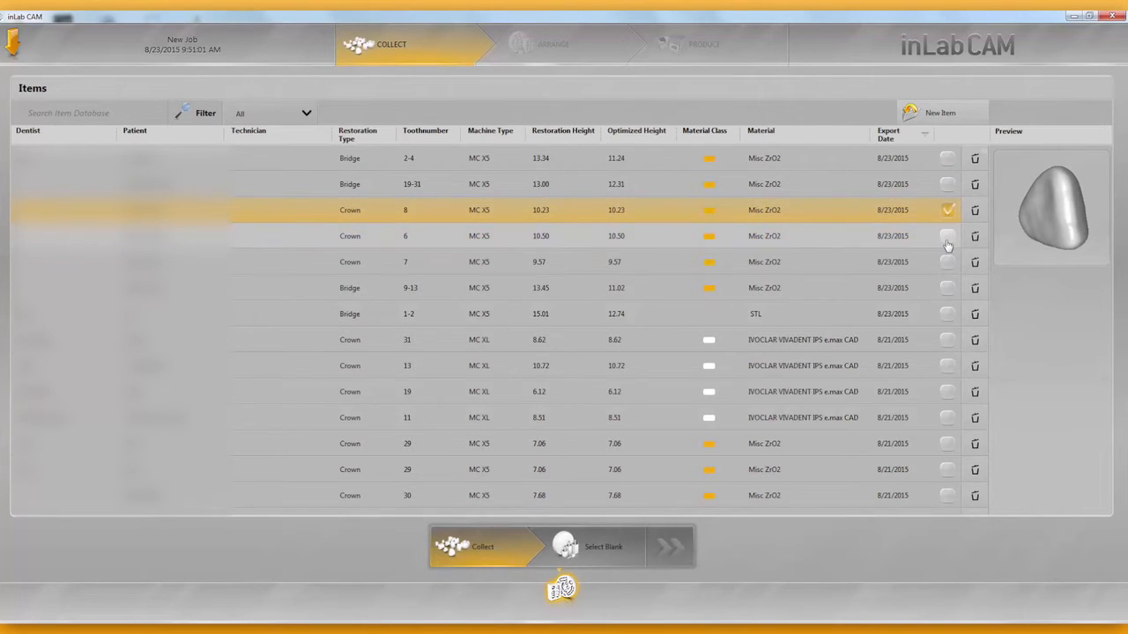
pyautogui.click(947, 237)
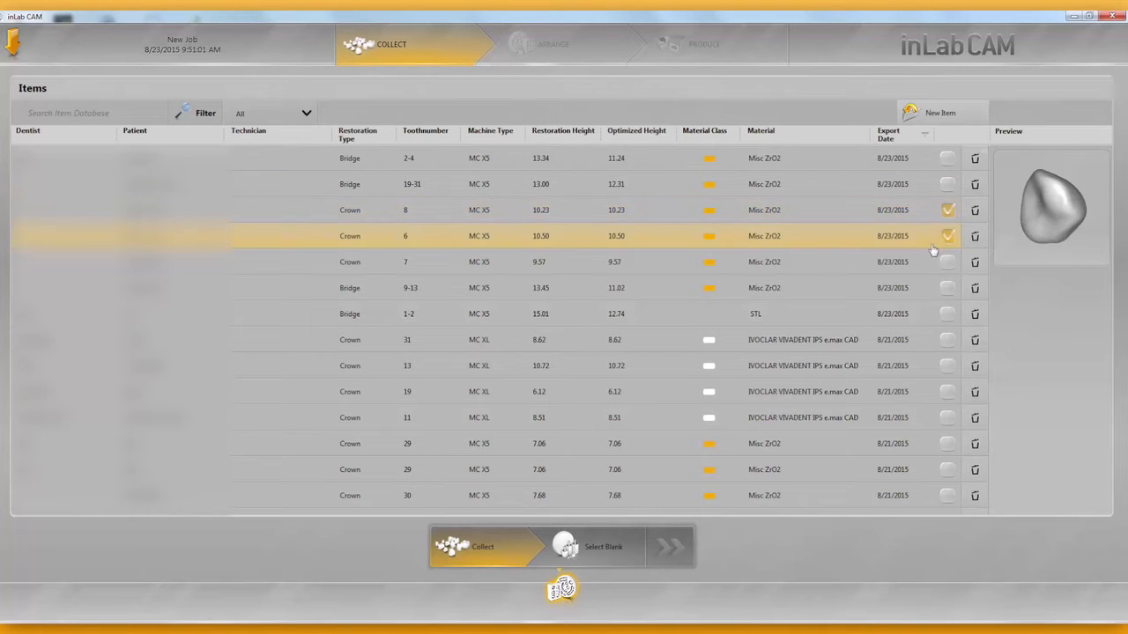
pyautogui.click(948, 262)
pyautogui.click(947, 288)
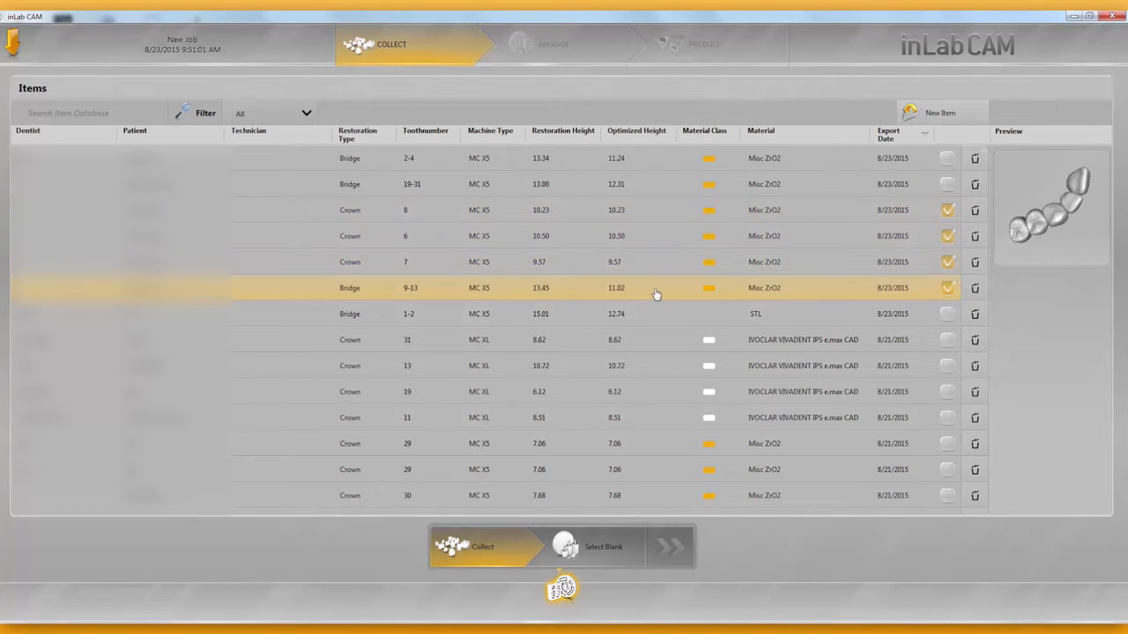
# Go to the blank selection for the collected items and examine the preview and required height for blank cercon 12 D2
pyautogui.click(597, 556)
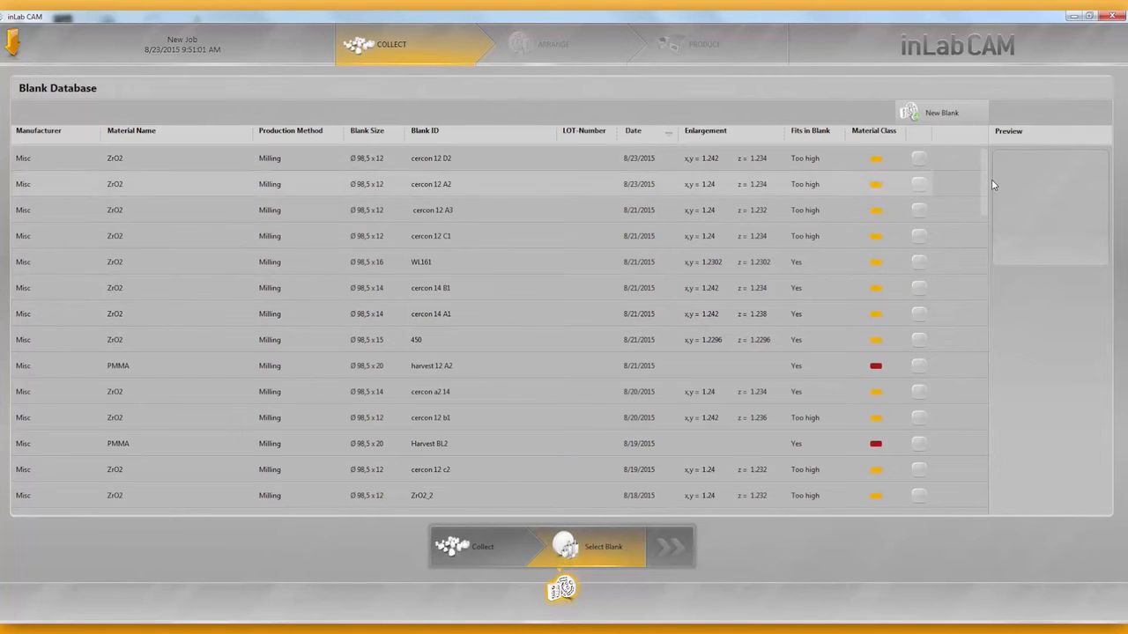
pyautogui.moveTo(984, 181); pyautogui.dragTo(949, 155)
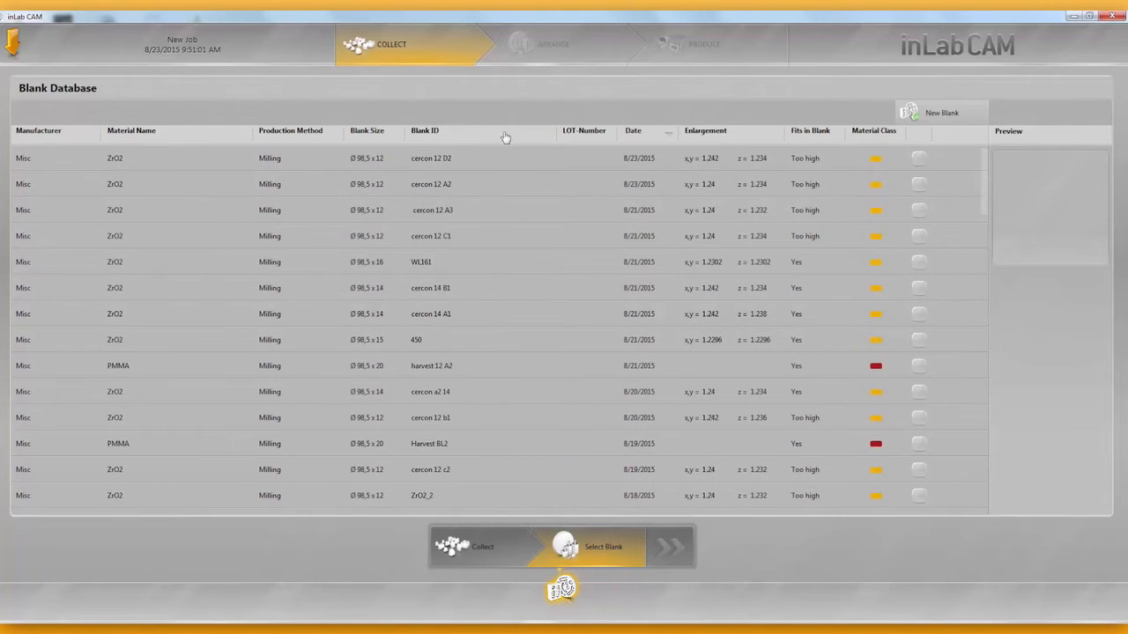
pyautogui.click(428, 165)
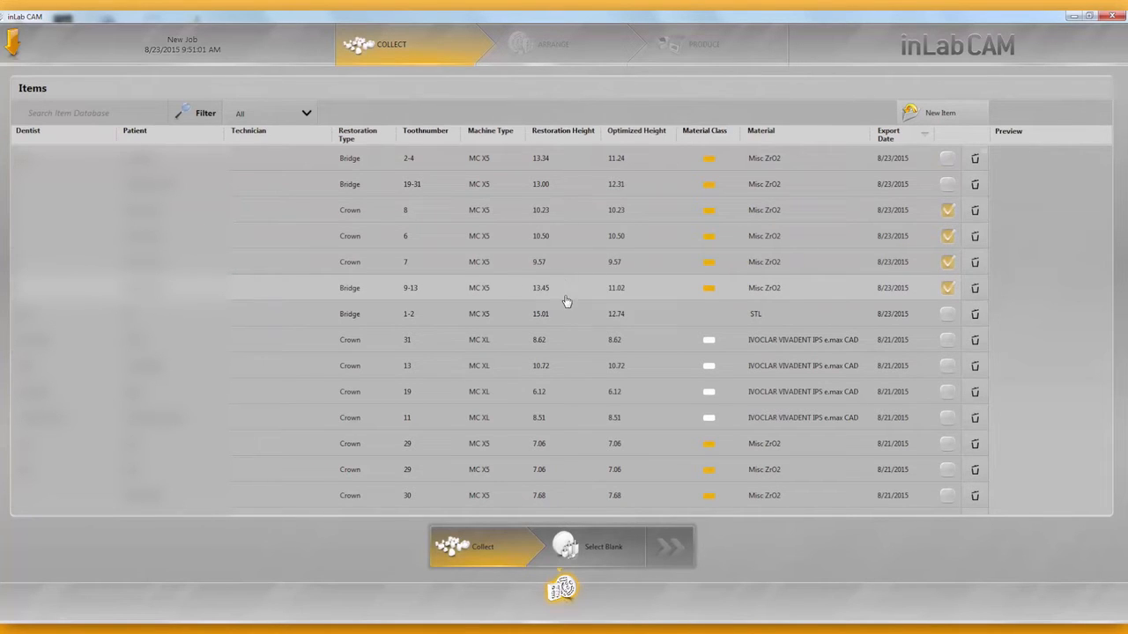
pyautogui.click(591, 547)
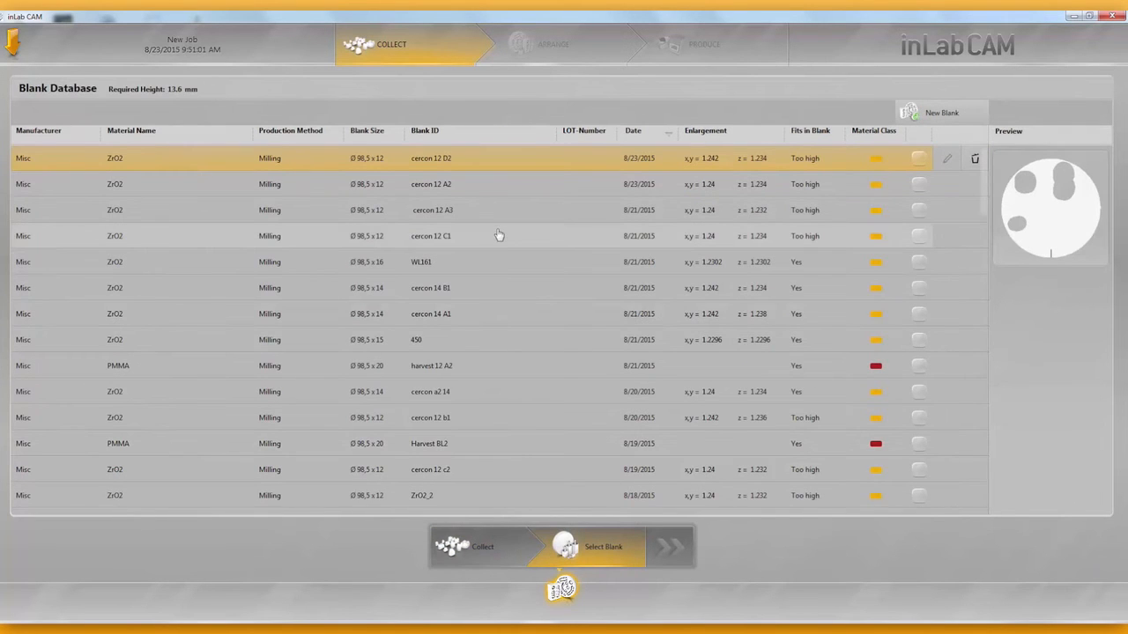
# Add a new blank with manufacturer Misc, material ZrO2 and blank size Ø 98,5 x 15
pyautogui.click(934, 118)
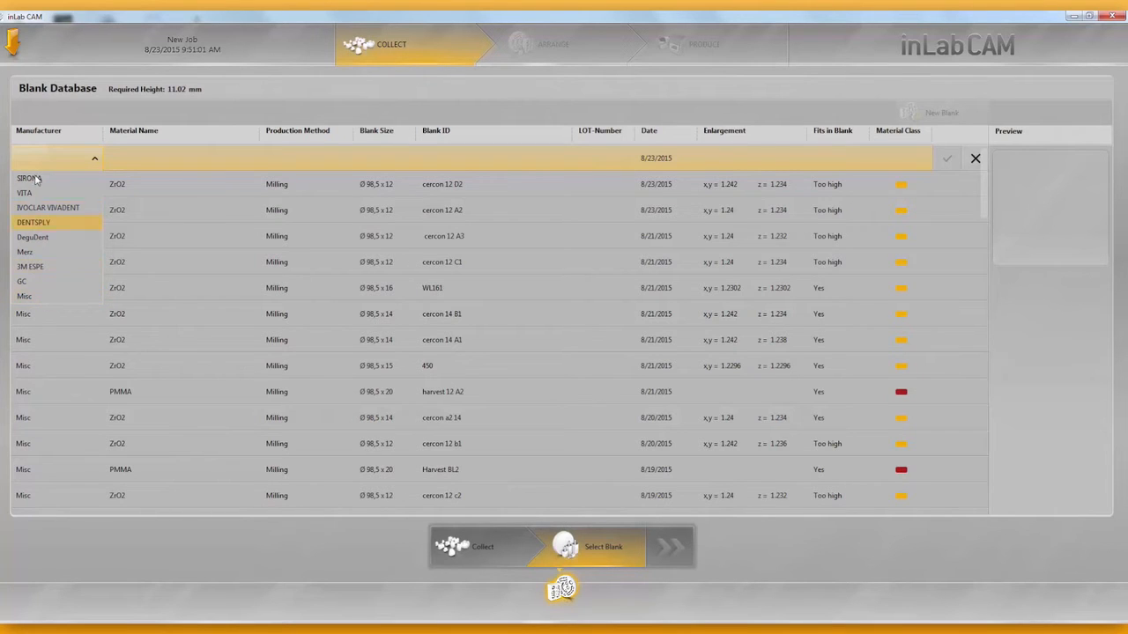
pyautogui.click(41, 300)
pyautogui.click(164, 169)
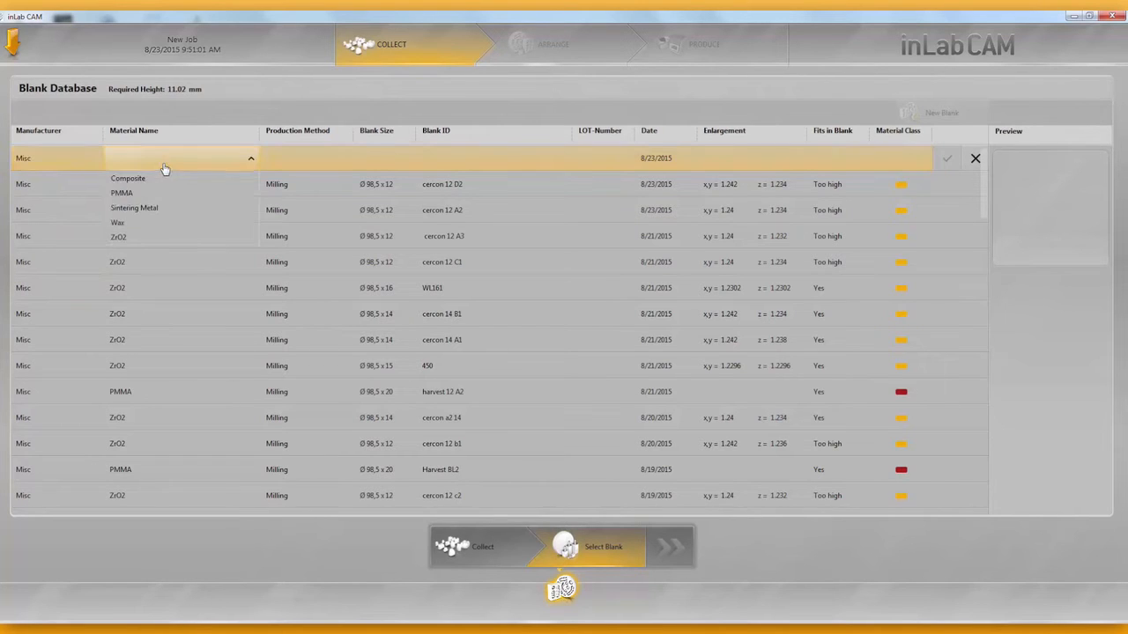
pyautogui.click(139, 237)
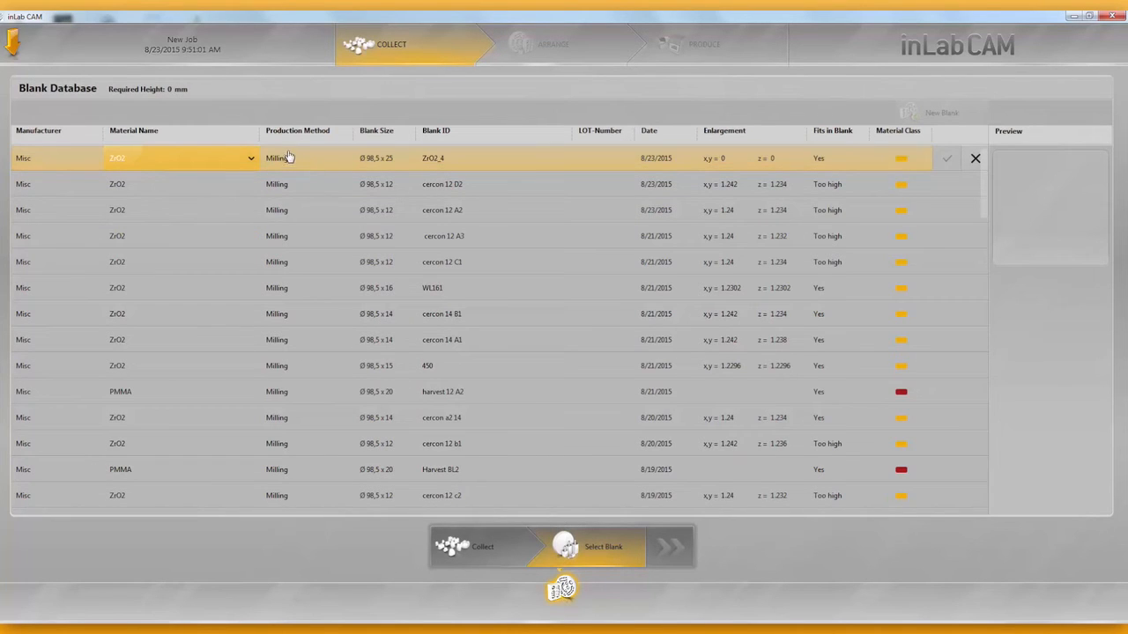
pyautogui.click(387, 163)
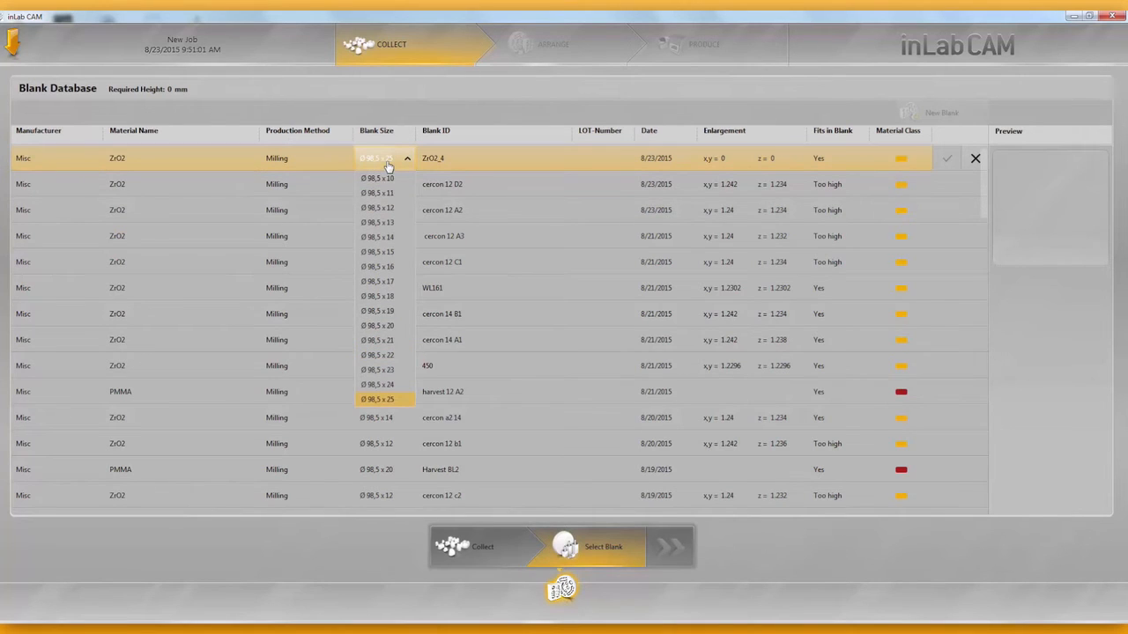
pyautogui.click(398, 403)
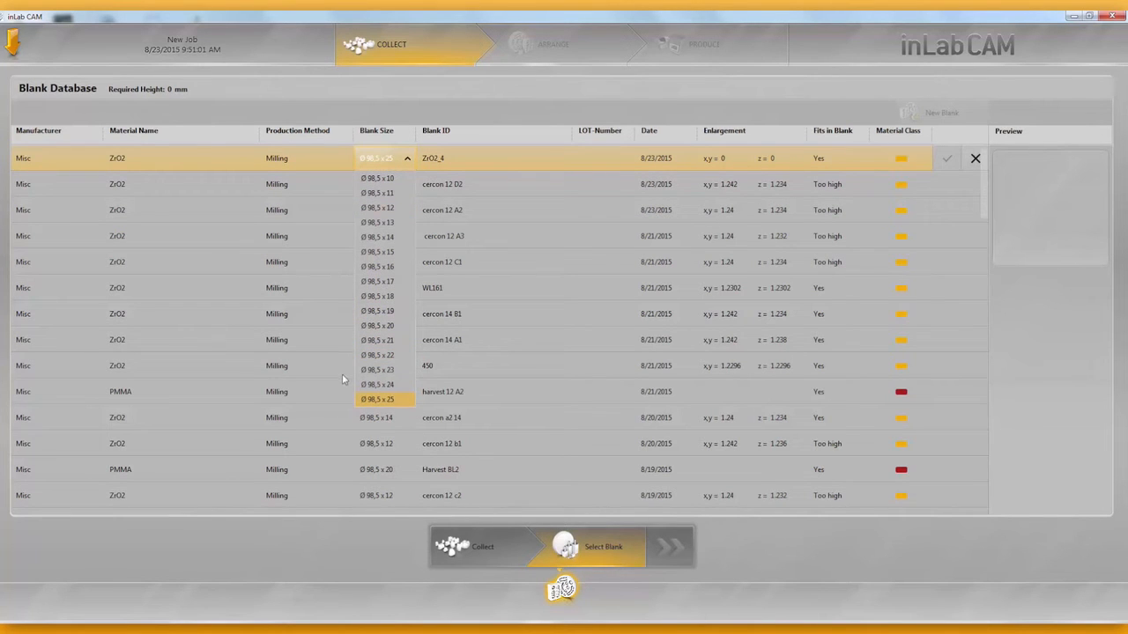
pyautogui.click(389, 166)
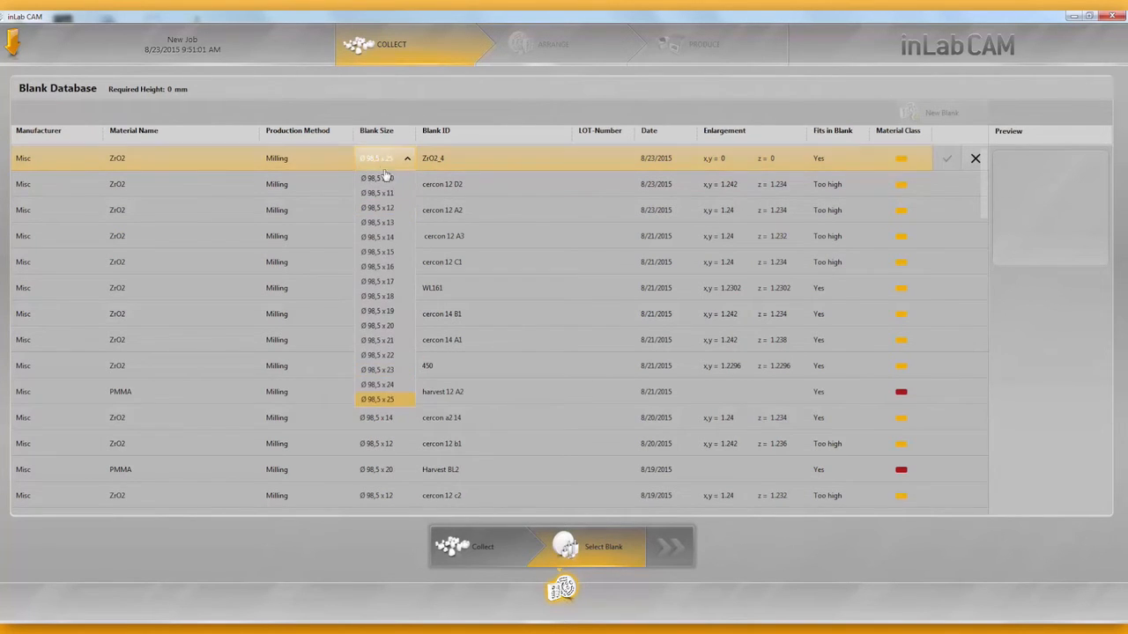
pyautogui.click(394, 254)
# Replace the new blank's ID with Bruxir 15 D2
pyautogui.click(464, 160)
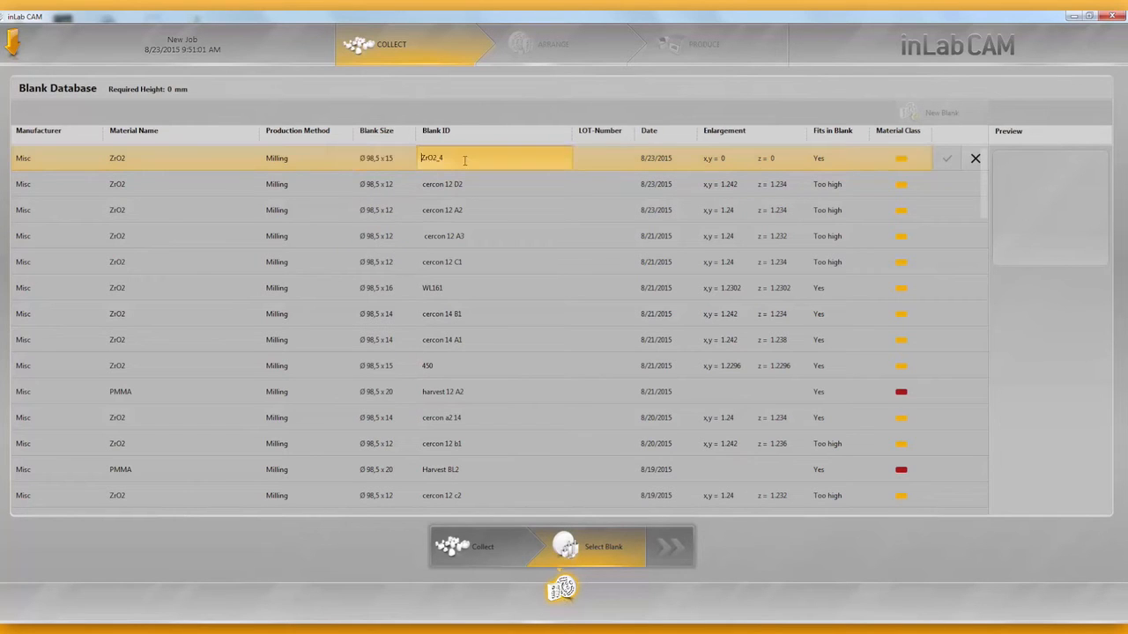
pyautogui.press('BackSpace')
pyautogui.press('BackSpace')
pyautogui.press('BackSpace')
# Set the new blank's enlargement to 1.242 for both x,y and z, save the blank and select it for the job
pyautogui.click(738, 159)
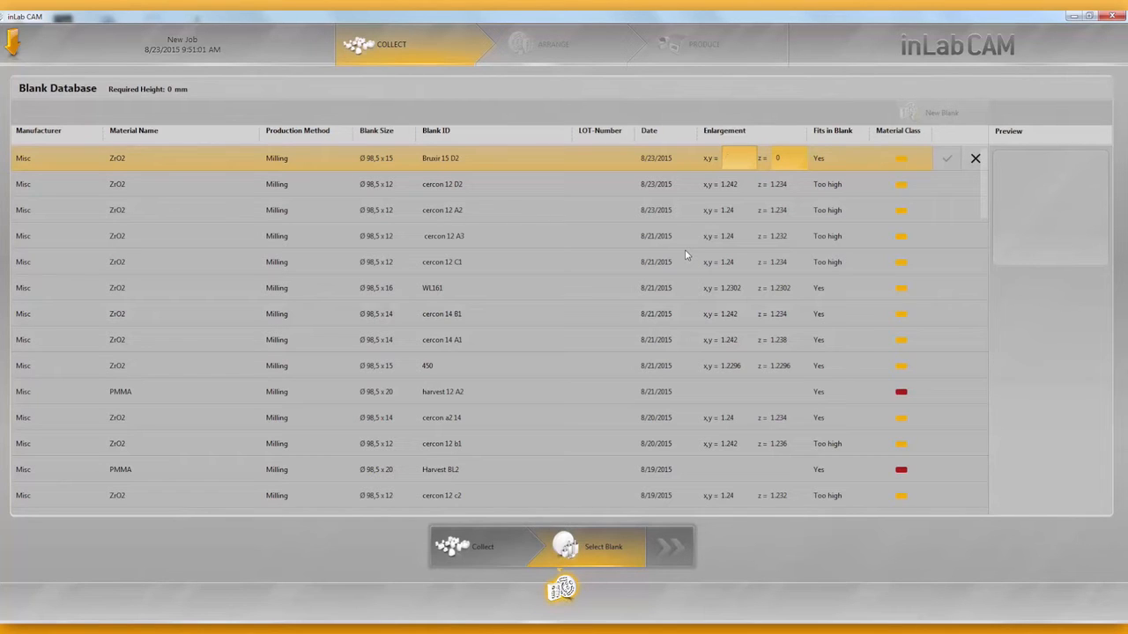
pyautogui.write('1.242')
pyautogui.click(782, 158)
pyautogui.click(945, 159)
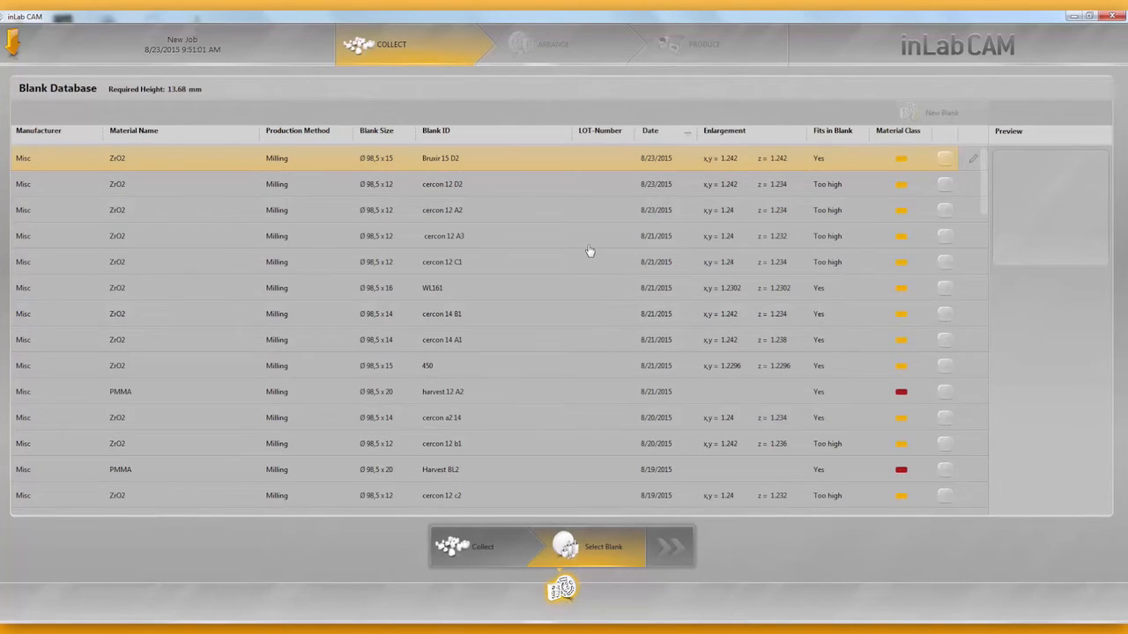
pyautogui.click(919, 157)
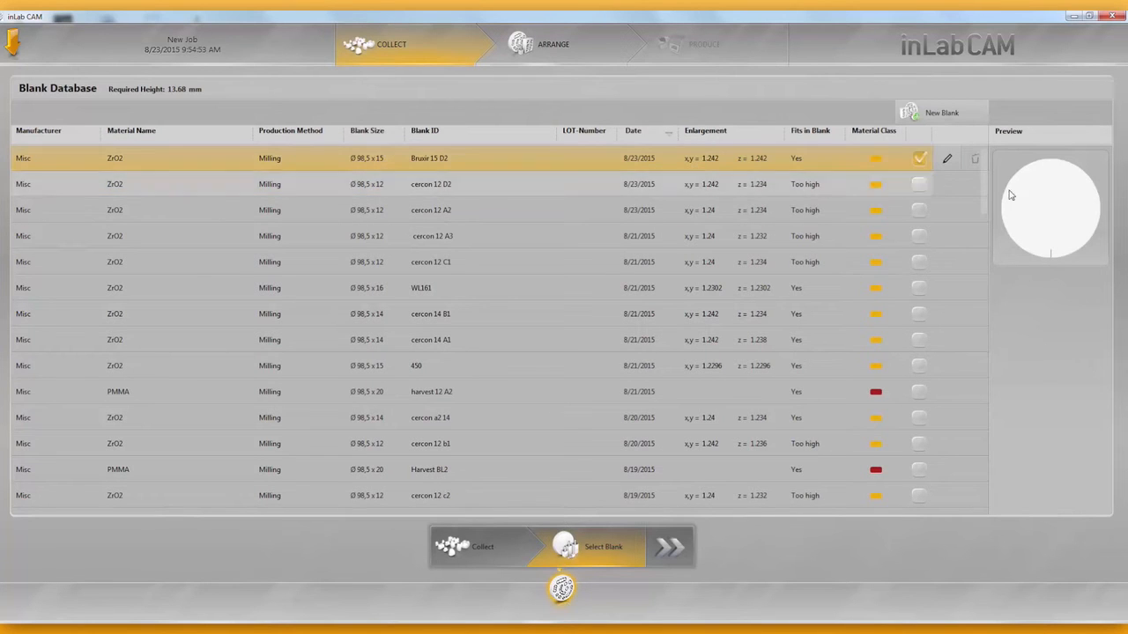
# Advance the job to the arranging phase, inspect the automatically placed sprues, and return to restoration positioning
pyautogui.click(669, 551)
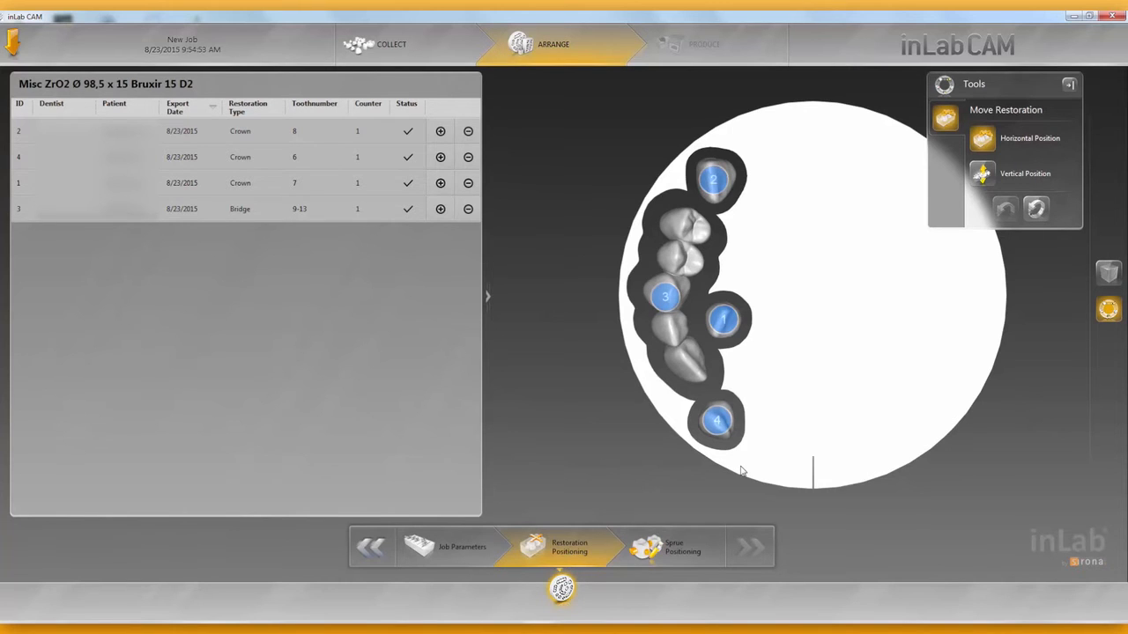
pyautogui.moveTo(807, 316); pyautogui.dragTo(759, 302, button='middle')
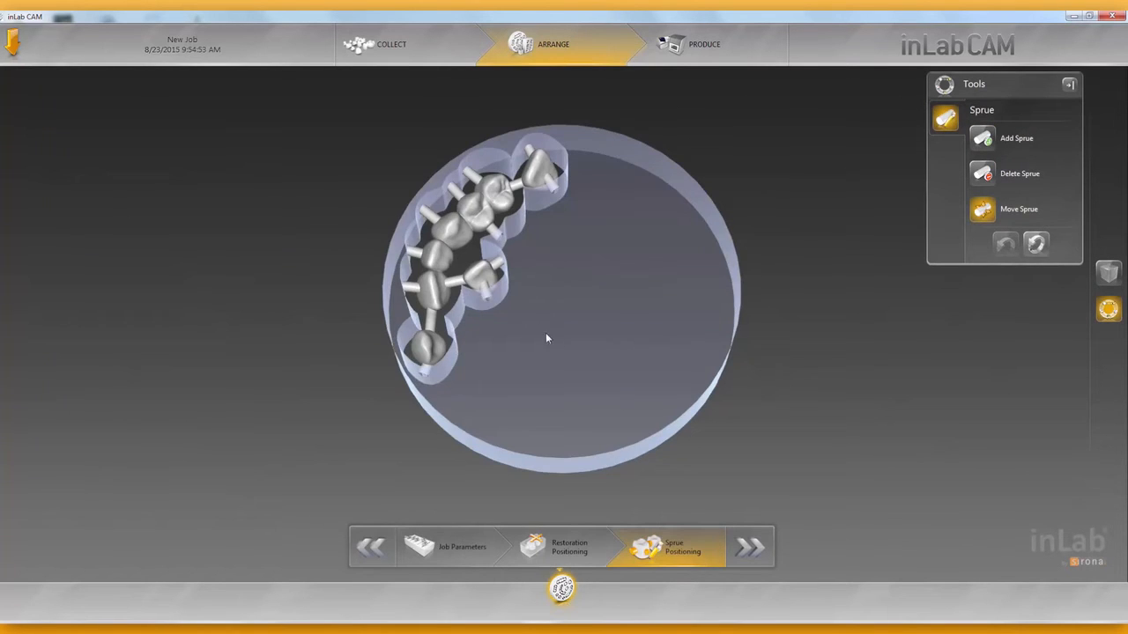
pyautogui.moveTo(576, 330); pyautogui.dragTo(557, 391, button='right')
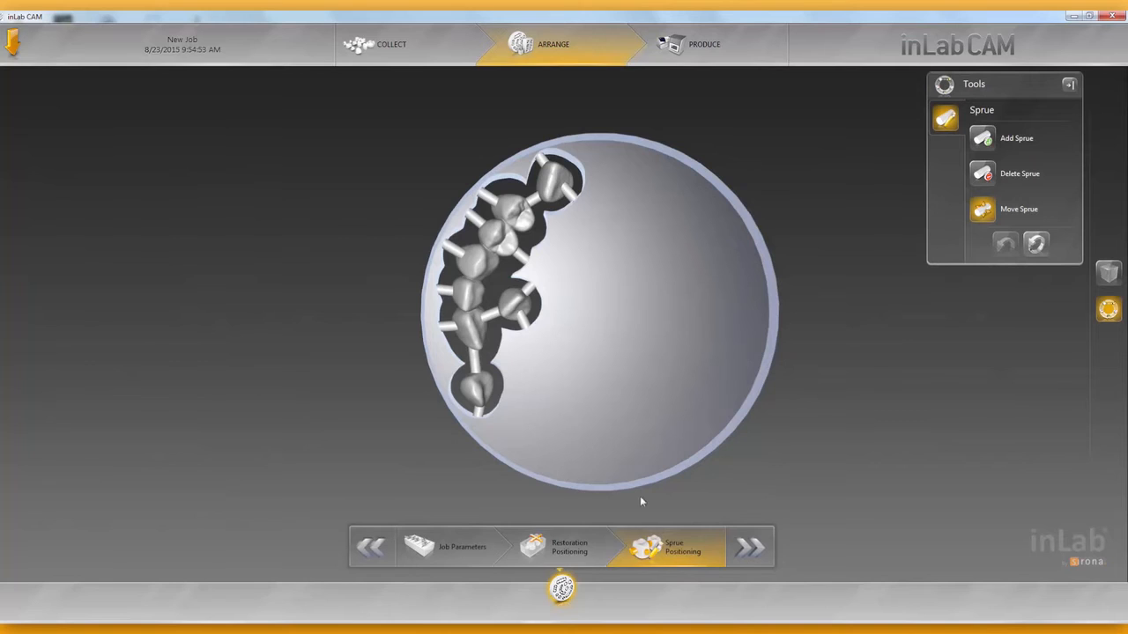
pyautogui.click(570, 547)
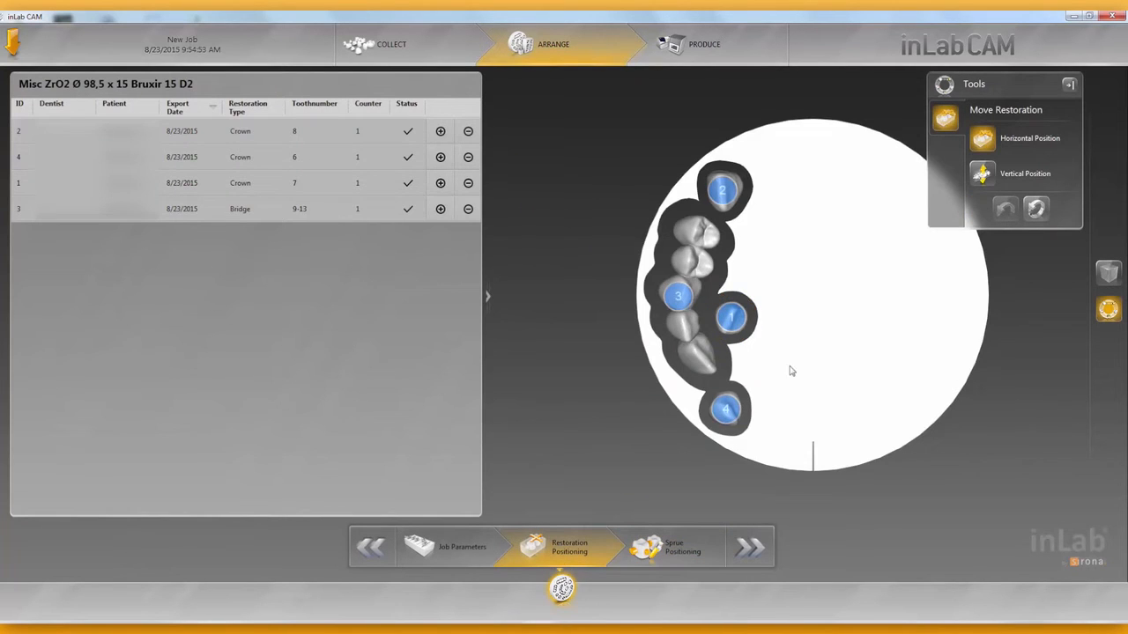
# Move crown 2 slightly away from the bridge and place crown 1 beside crown 2 at the blank's rim
pyautogui.moveTo(793, 370); pyautogui.dragTo(760, 352, button='middle')
pyautogui.click(693, 176)
pyautogui.moveTo(693, 178); pyautogui.dragTo(704, 171)
pyautogui.click(702, 301)
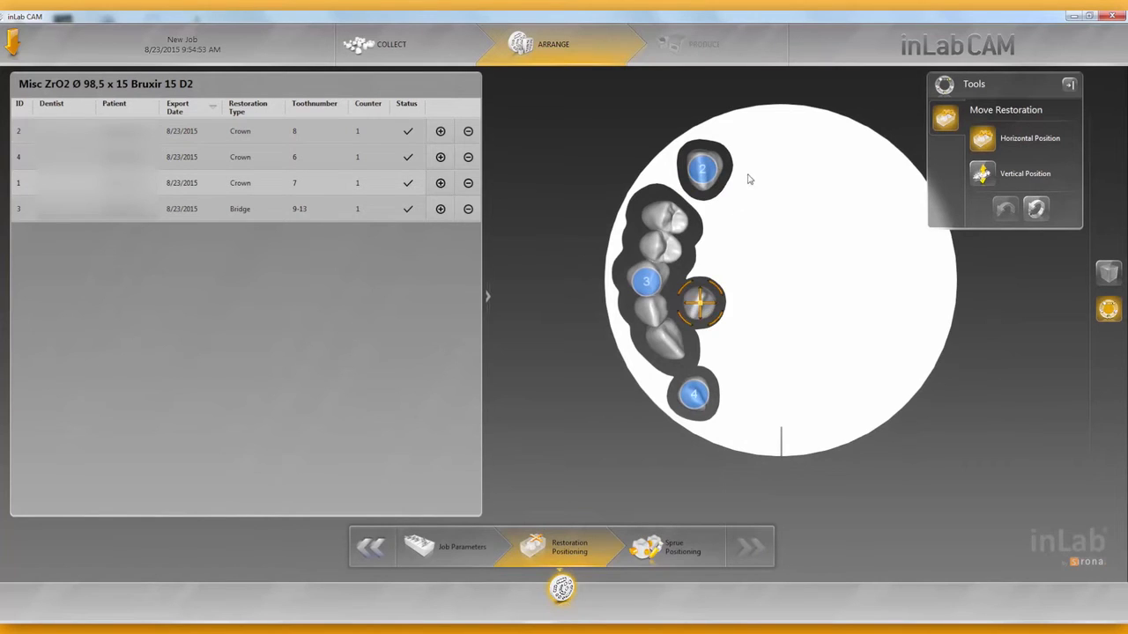
pyautogui.click(700, 302)
pyautogui.moveTo(700, 302); pyautogui.dragTo(755, 138)
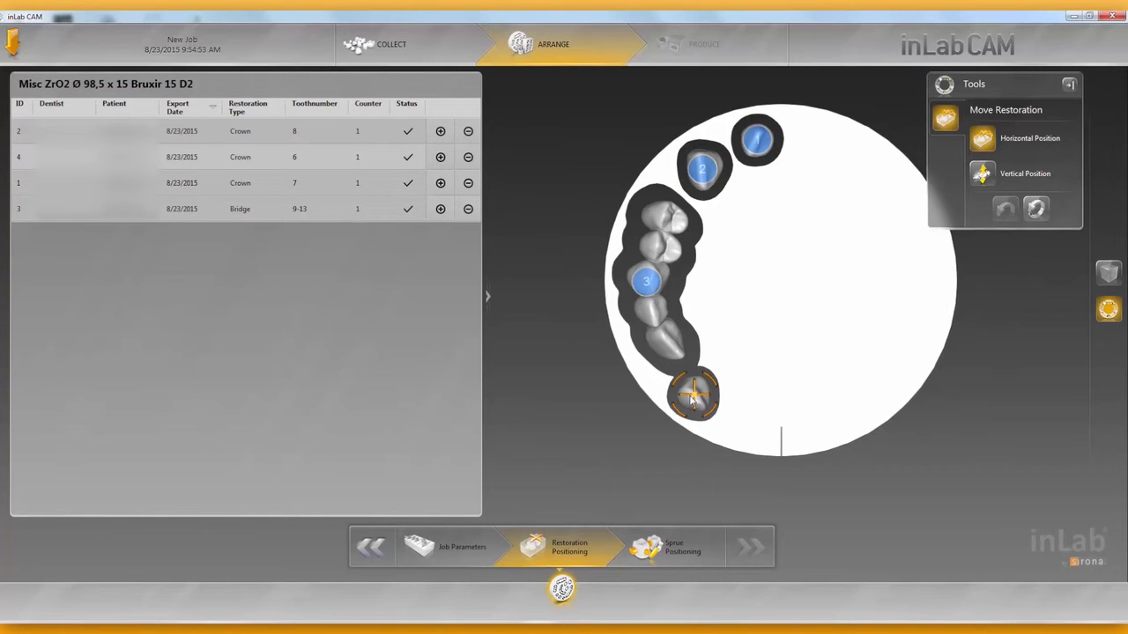
# Shift crown 4 away from the end of the bridge and nudge crown 1 slightly within its new place at the rim
pyautogui.moveTo(695, 401); pyautogui.dragTo(706, 411)
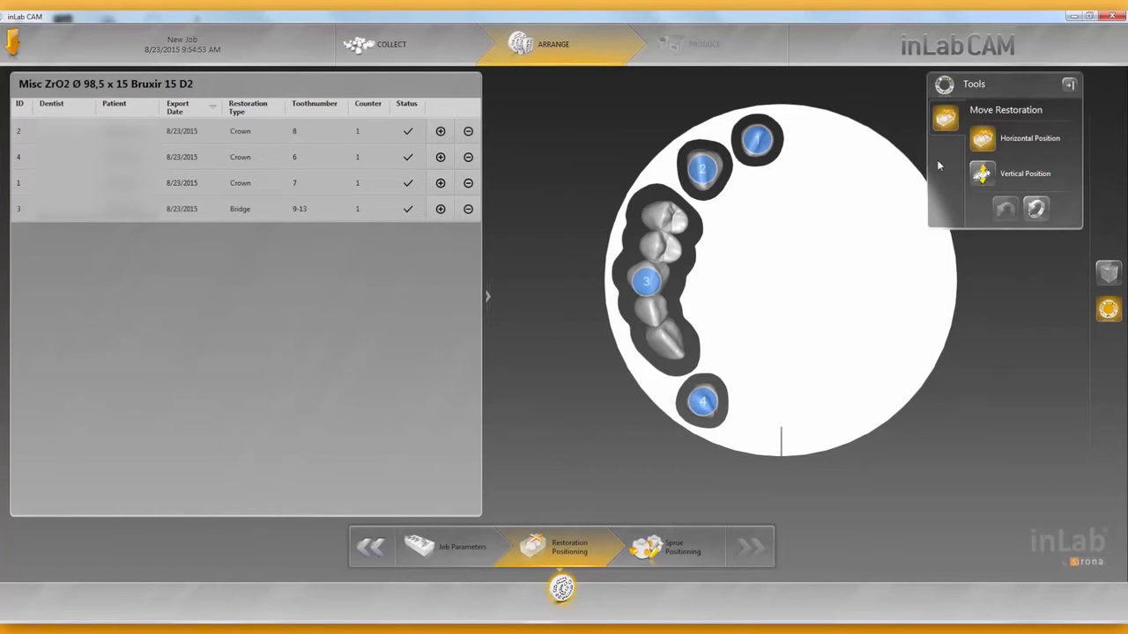
pyautogui.click(755, 142)
pyautogui.moveTo(755, 142); pyautogui.dragTo(779, 148)
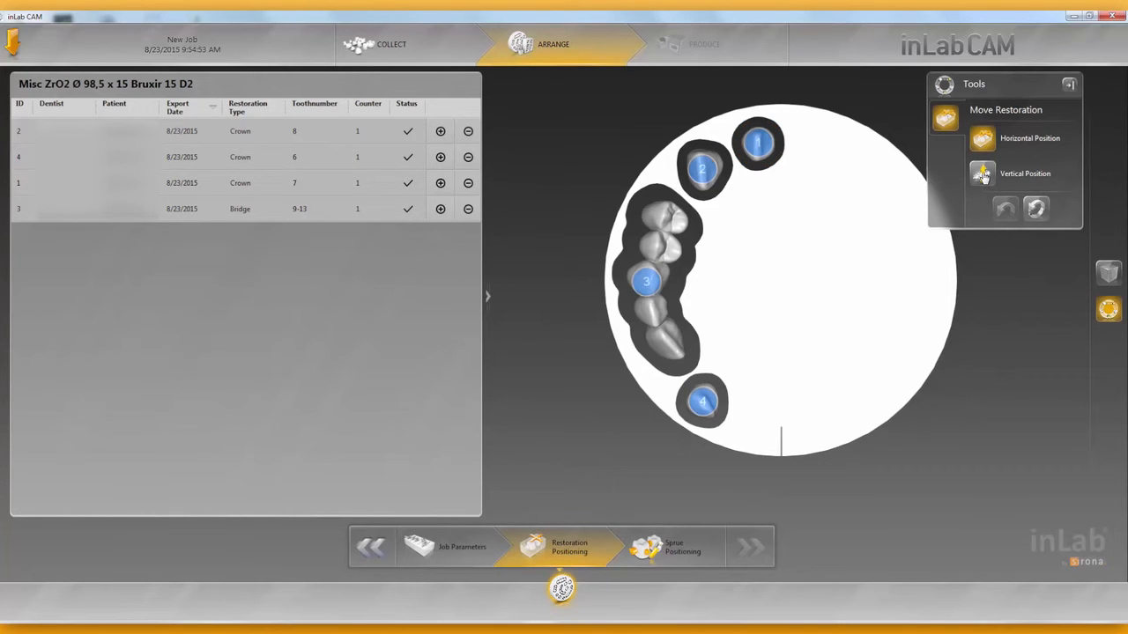
# Switch to vertical positioning and adjust the height of crown 4 within the blank
pyautogui.moveTo(765, 327); pyautogui.dragTo(707, 306, button='right')
pyautogui.moveTo(767, 262)
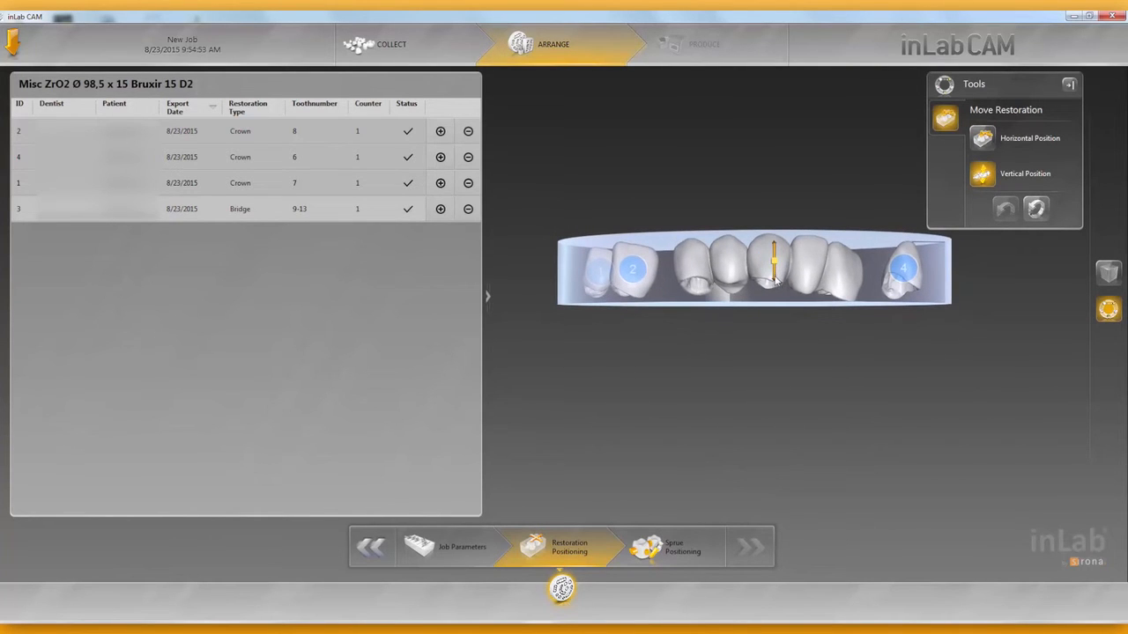
pyautogui.moveTo(913, 269)
pyautogui.moveTo(904, 271)
pyautogui.mouseDown()
pyautogui.moveTo(901, 242)
pyautogui.moveTo(902, 265)
pyautogui.mouseUp()
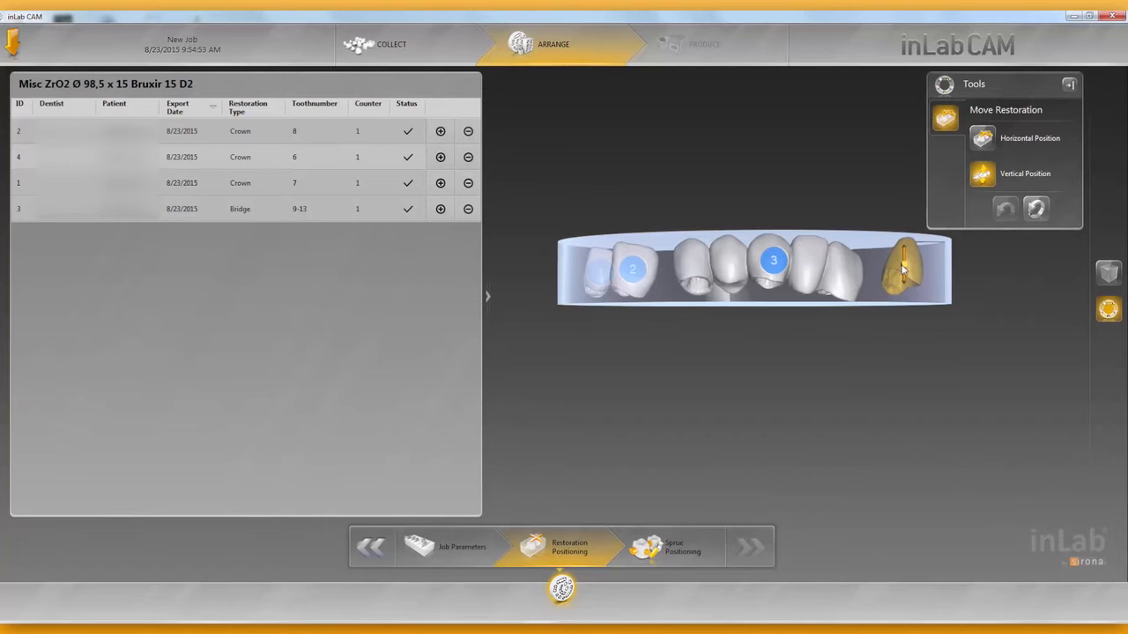
# Adjust the height of crown 1 within the blank's thickness
pyautogui.moveTo(835, 336); pyautogui.dragTo(868, 310)
pyautogui.moveTo(609, 318); pyautogui.dragTo(628, 291)
pyautogui.moveTo(721, 274)
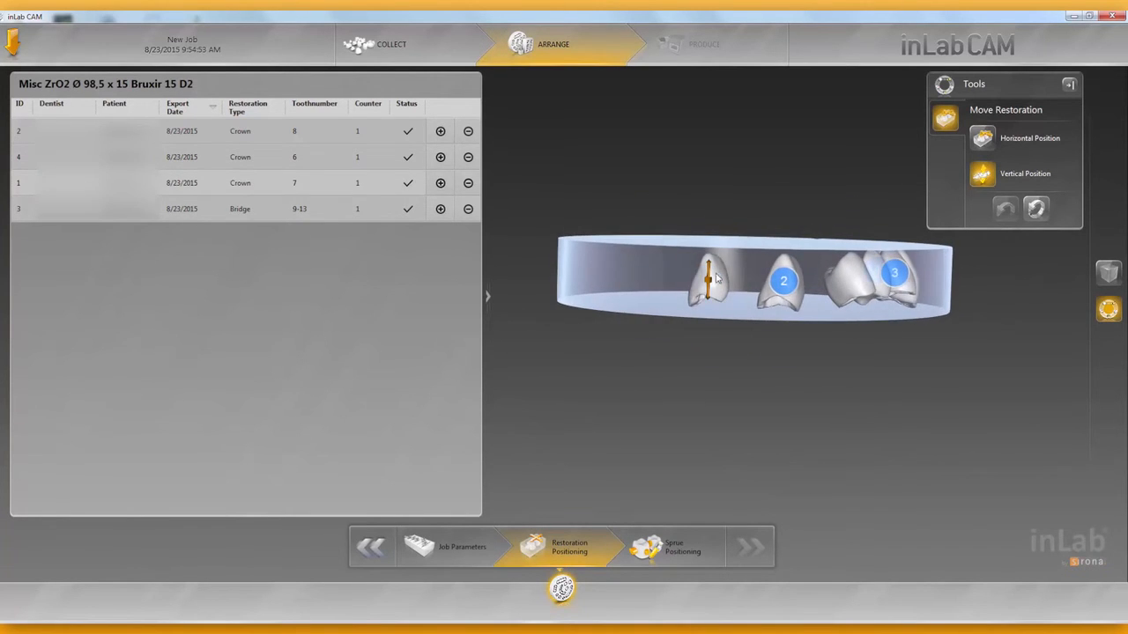
pyautogui.moveTo(710, 277)
pyautogui.mouseDown()
pyautogui.moveTo(711, 295)
pyautogui.moveTo(710, 285)
pyautogui.mouseUp()
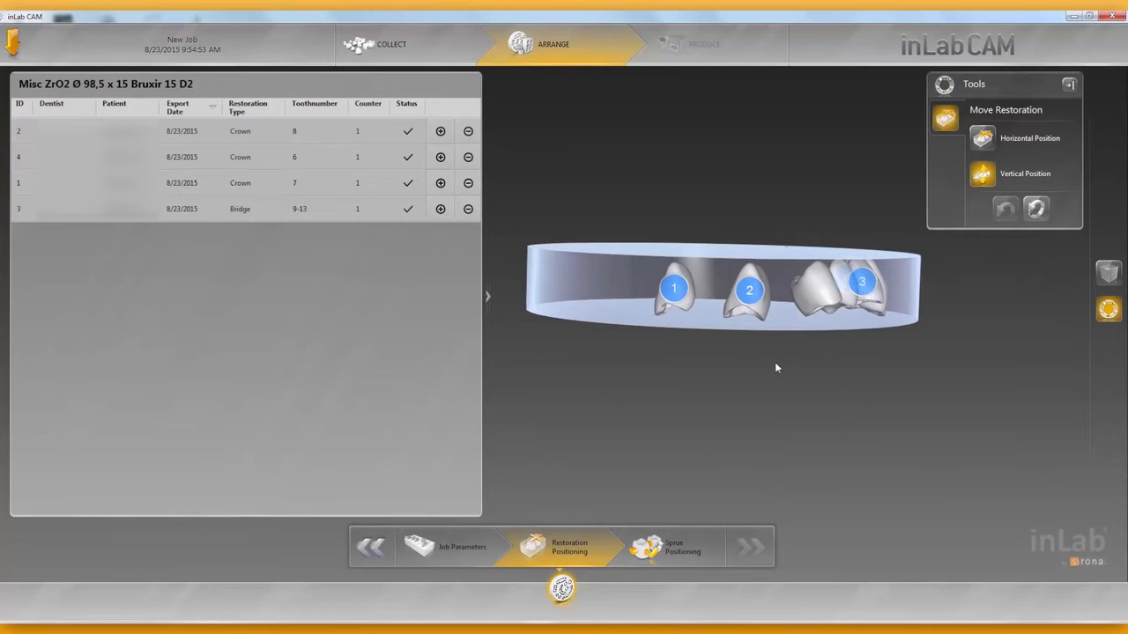
pyautogui.moveTo(751, 398); pyautogui.dragTo(690, 382)
pyautogui.click(680, 287)
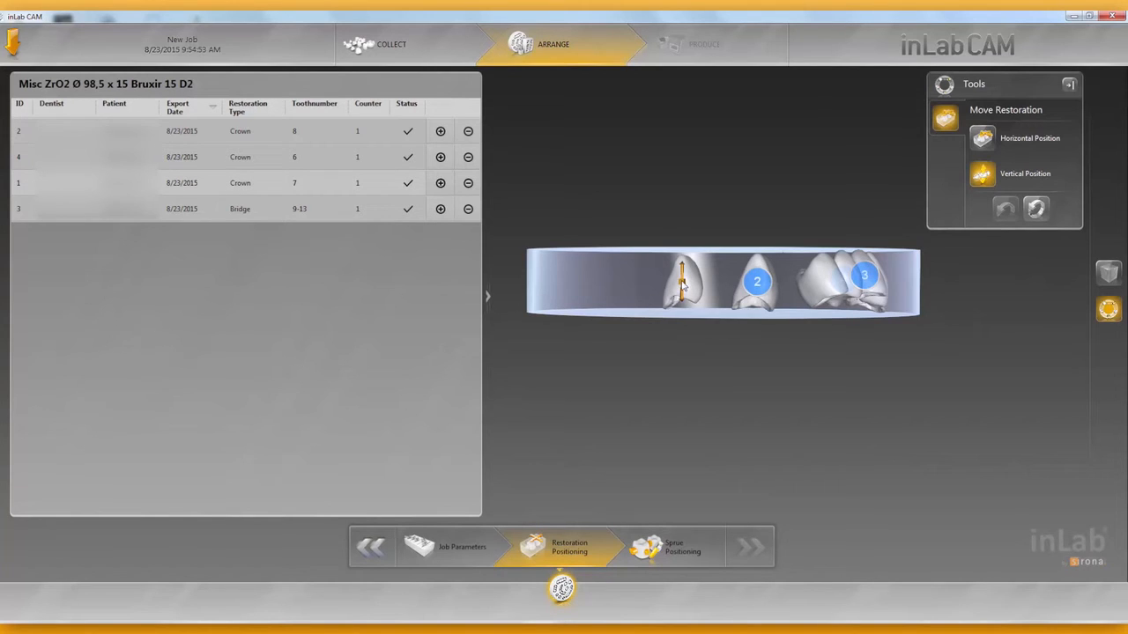
pyautogui.moveTo(683, 286); pyautogui.dragTo(681, 304)
pyautogui.moveTo(683, 287)
pyautogui.mouseDown()
pyautogui.moveTo(687, 261)
pyautogui.moveTo(685, 286)
pyautogui.mouseUp()
# Examine from several angles how crown 2, the bridge and the other crowns sit within the blank's thickness, ending in horizontal positioning
pyautogui.moveTo(905, 297); pyautogui.dragTo(886, 308)
pyautogui.moveTo(604, 189)
pyautogui.mouseDown()
pyautogui.moveTo(601, 203)
pyautogui.moveTo(603, 192)
pyautogui.mouseUp()
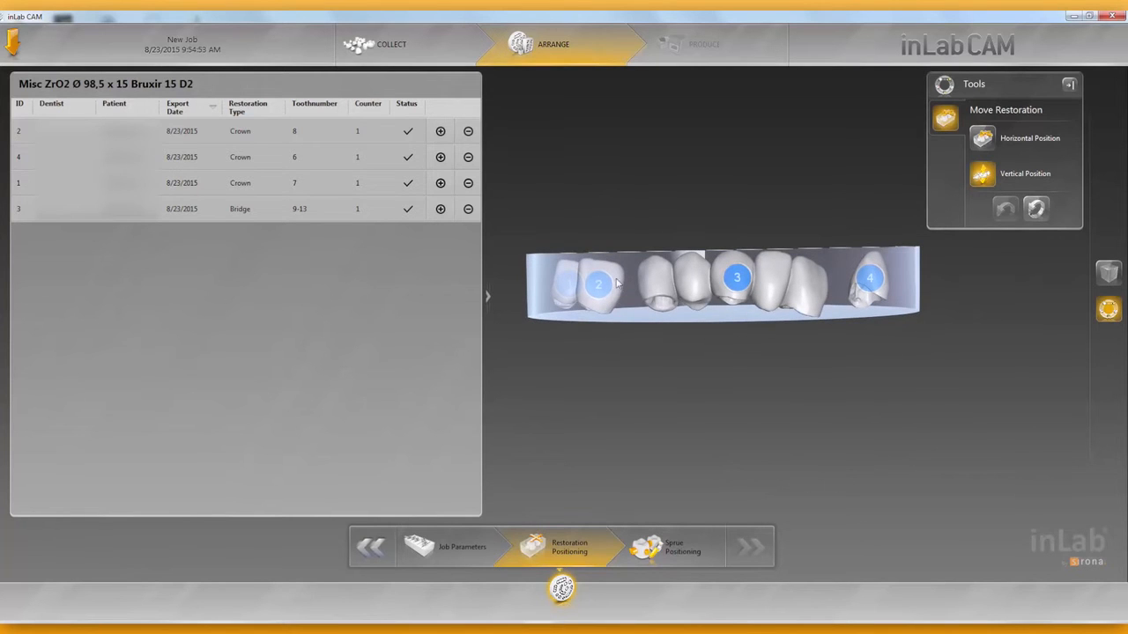
pyautogui.moveTo(596, 265)
pyautogui.moveTo(629, 209); pyautogui.dragTo(670, 369)
pyautogui.moveTo(622, 293)
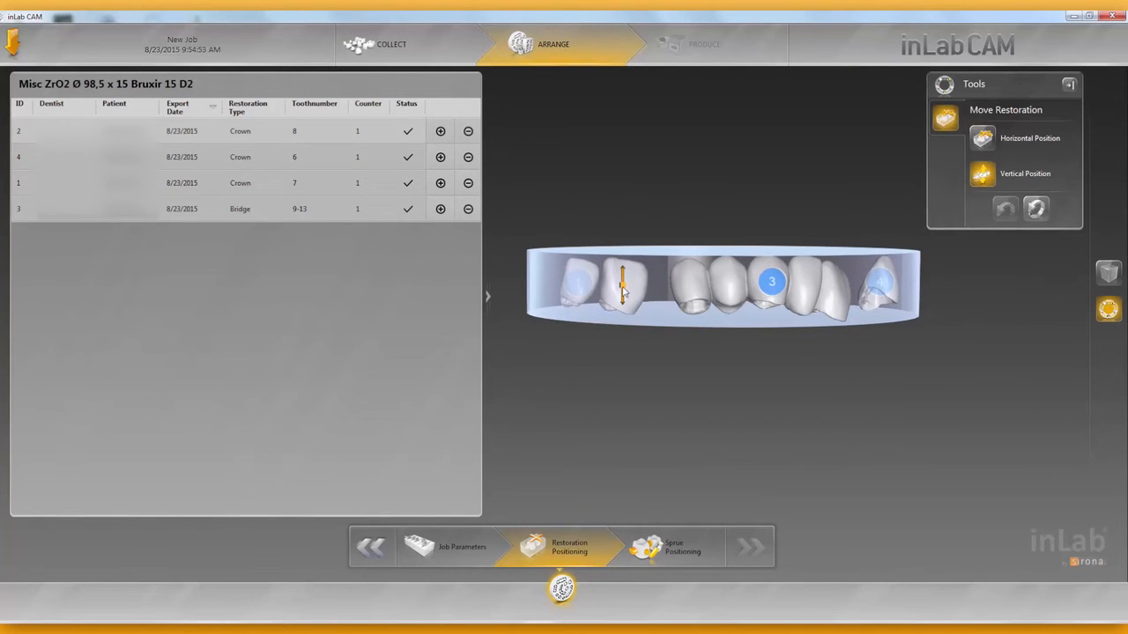
pyautogui.moveTo(685, 367); pyautogui.dragTo(727, 243)
pyautogui.moveTo(856, 458); pyautogui.dragTo(833, 434, button='right')
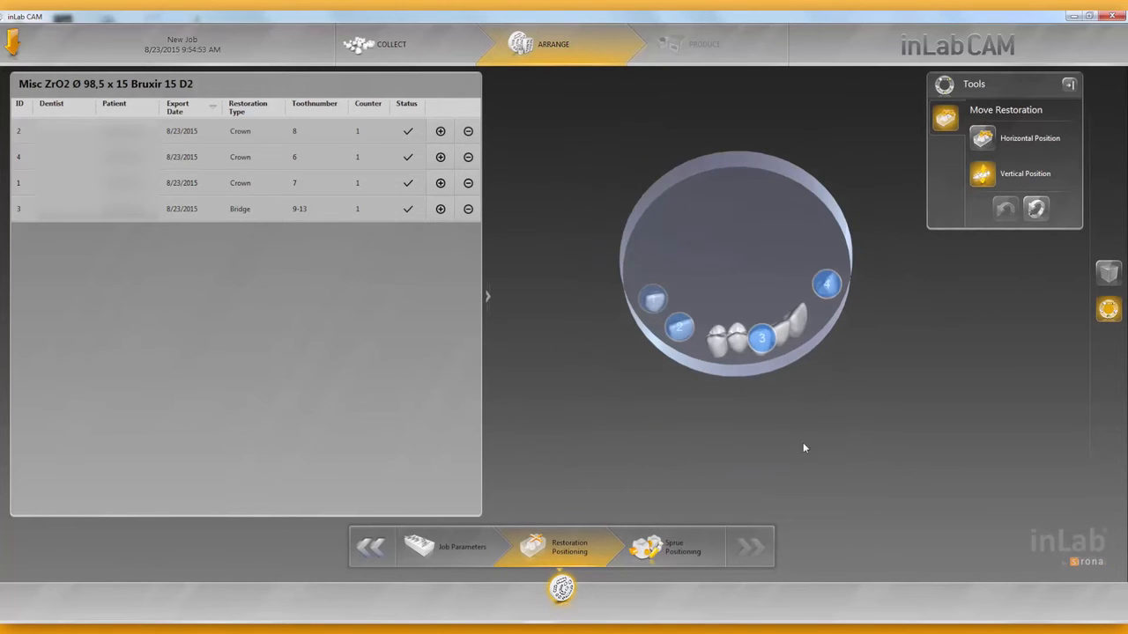
pyautogui.moveTo(749, 392); pyautogui.dragTo(648, 452)
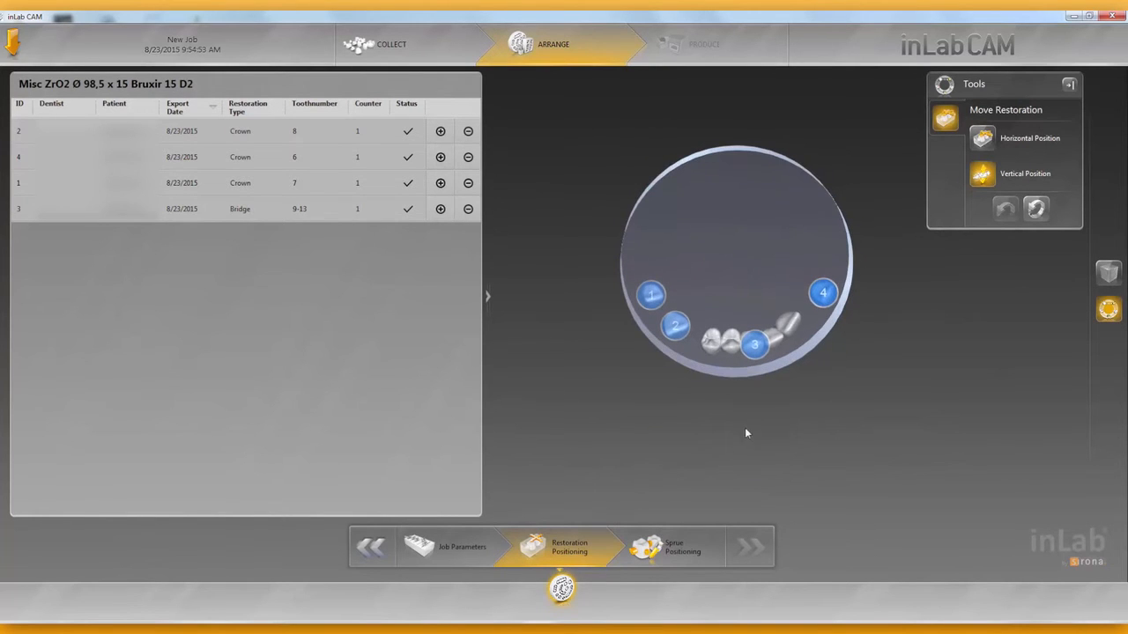
pyautogui.scroll(1, 744, 429)
pyautogui.click(983, 139)
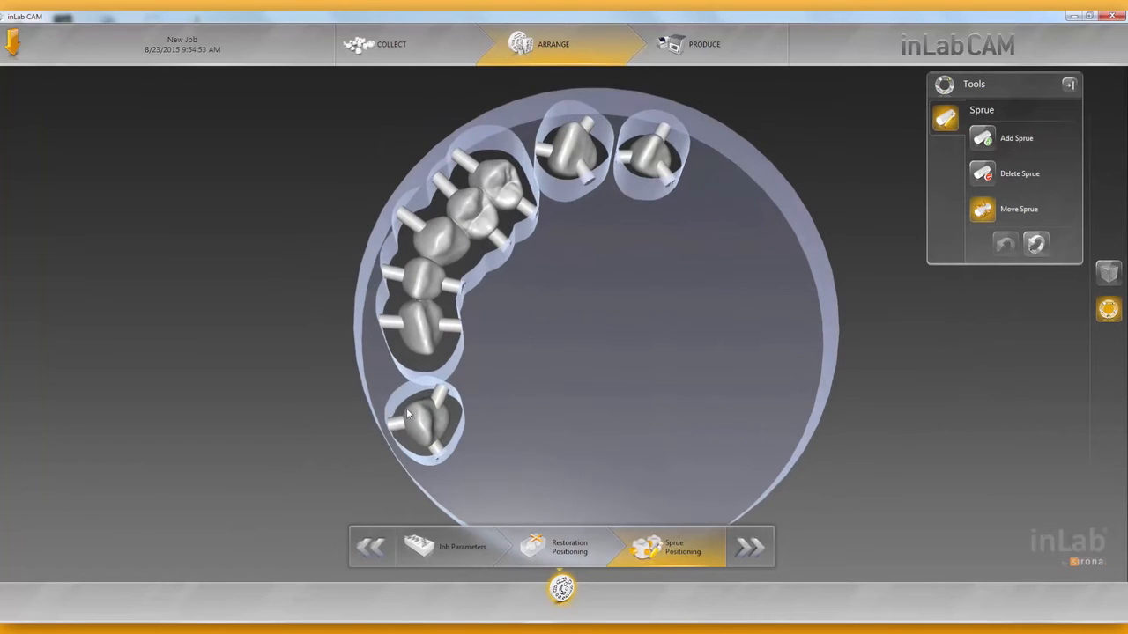
# Go to sprue positioning and delete crown 1's rim-side sprue and its sprue facing the blank's centre
pyautogui.moveTo(606, 290); pyautogui.dragTo(583, 299)
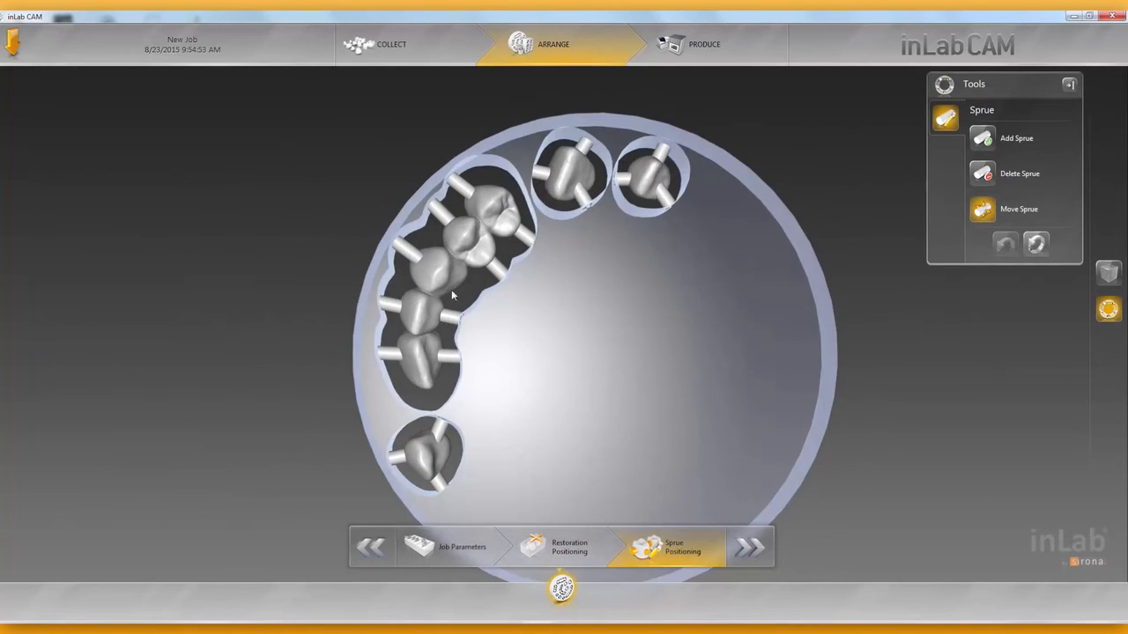
pyautogui.moveTo(543, 369); pyautogui.dragTo(577, 382, button='right')
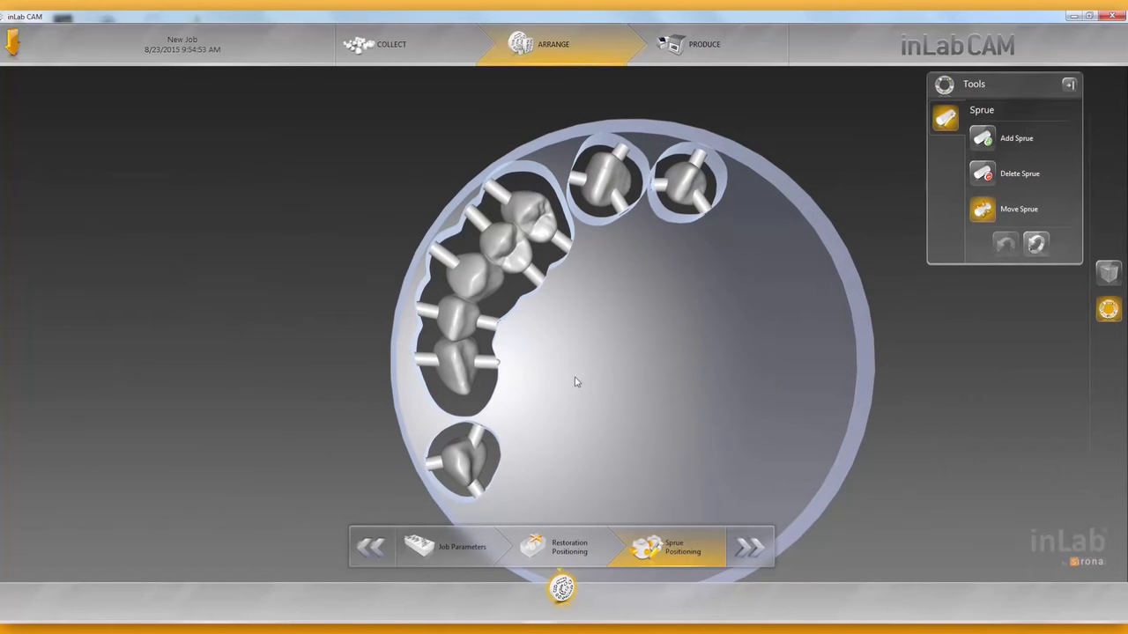
pyautogui.moveTo(638, 340); pyautogui.dragTo(677, 214, button='middle')
pyautogui.moveTo(645, 245); pyautogui.dragTo(562, 350, button='right')
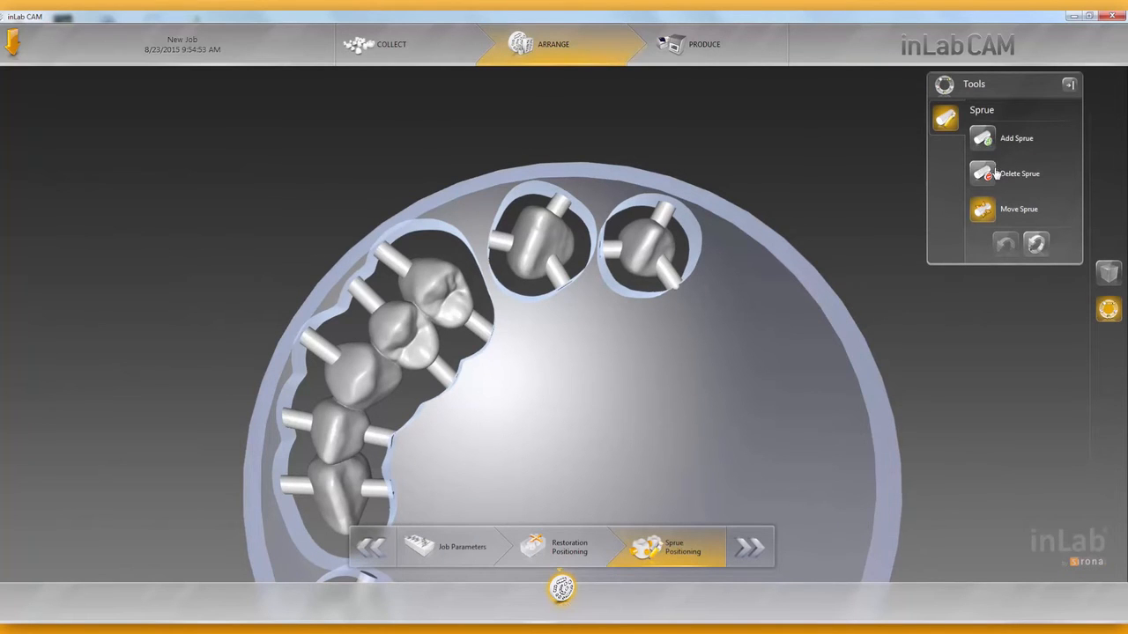
pyautogui.click(983, 174)
pyautogui.click(667, 268)
pyautogui.click(666, 215)
# Add two new sprues to crown 1, one angled toward the rim and one facing the blank's interior
pyautogui.click(983, 139)
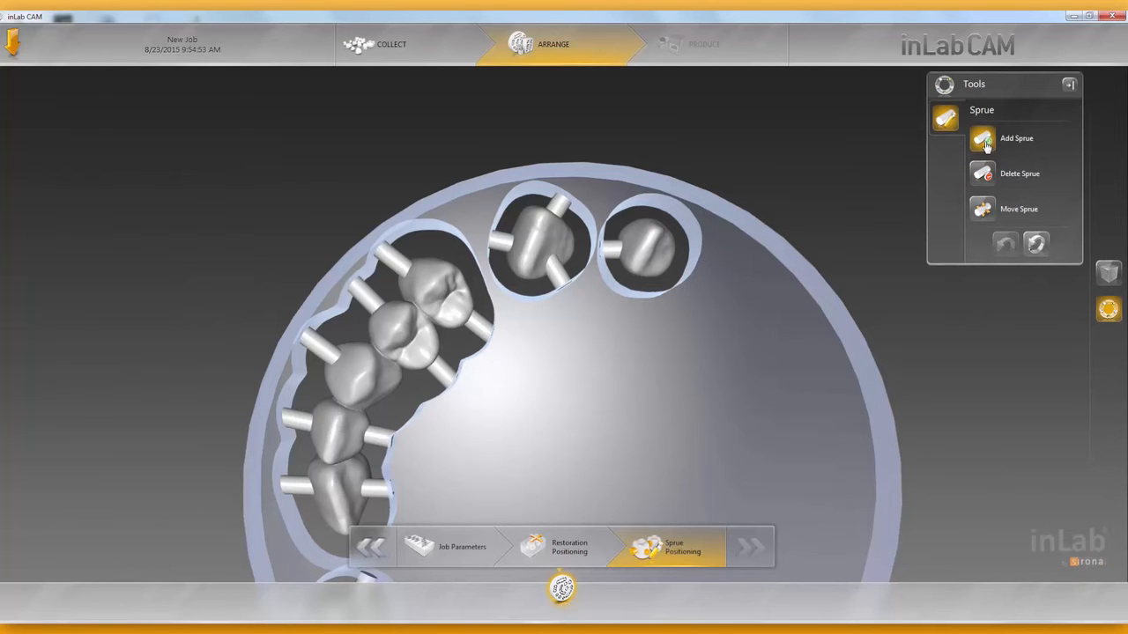
pyautogui.click(667, 237)
pyautogui.moveTo(627, 324); pyautogui.dragTo(630, 292, button='right')
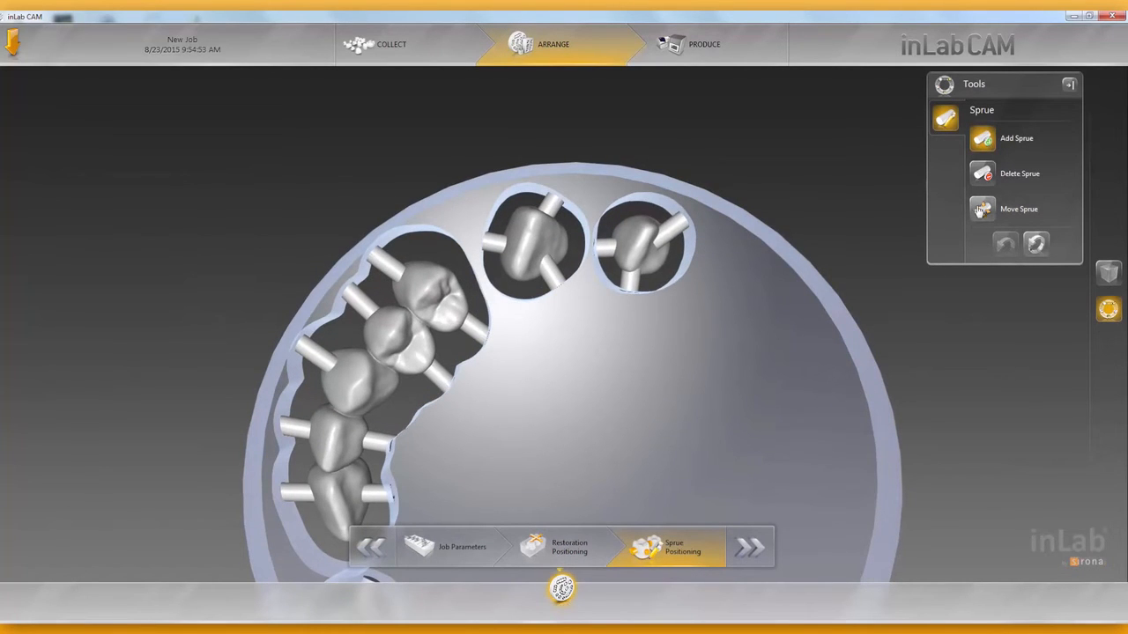
# Move crown 1's angled sprue so that it points toward the blank's rim
pyautogui.scroll(3, 767, 261)
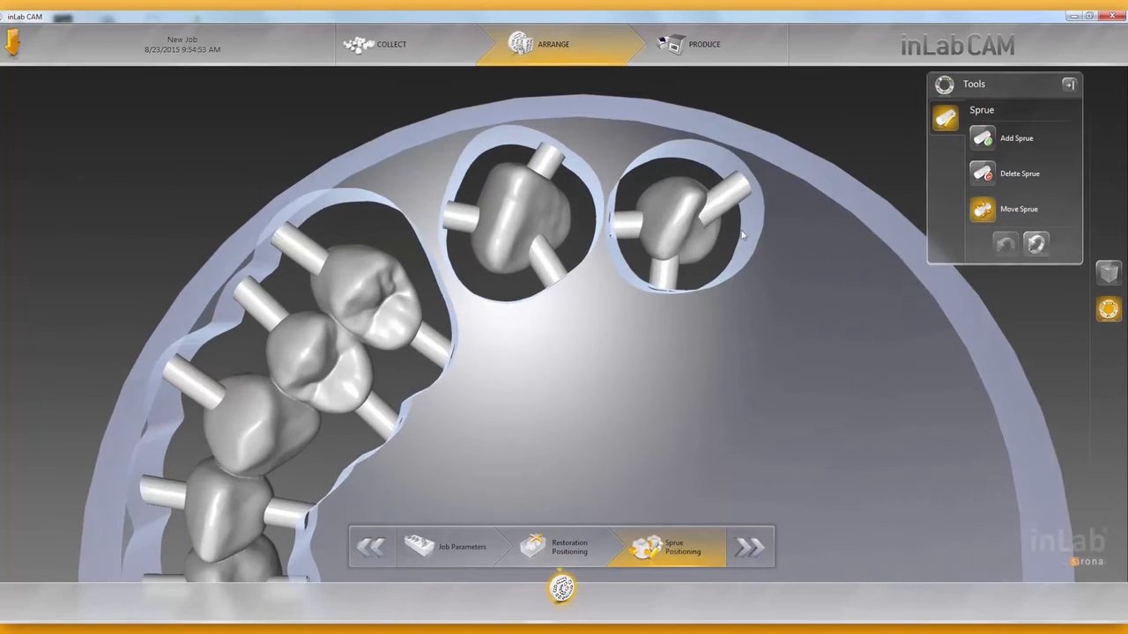
pyautogui.moveTo(709, 204); pyautogui.dragTo(709, 158)
pyautogui.moveTo(768, 306); pyautogui.dragTo(690, 243)
pyautogui.moveTo(641, 185); pyautogui.dragTo(650, 148)
pyautogui.moveTo(592, 352); pyautogui.dragTo(951, 292)
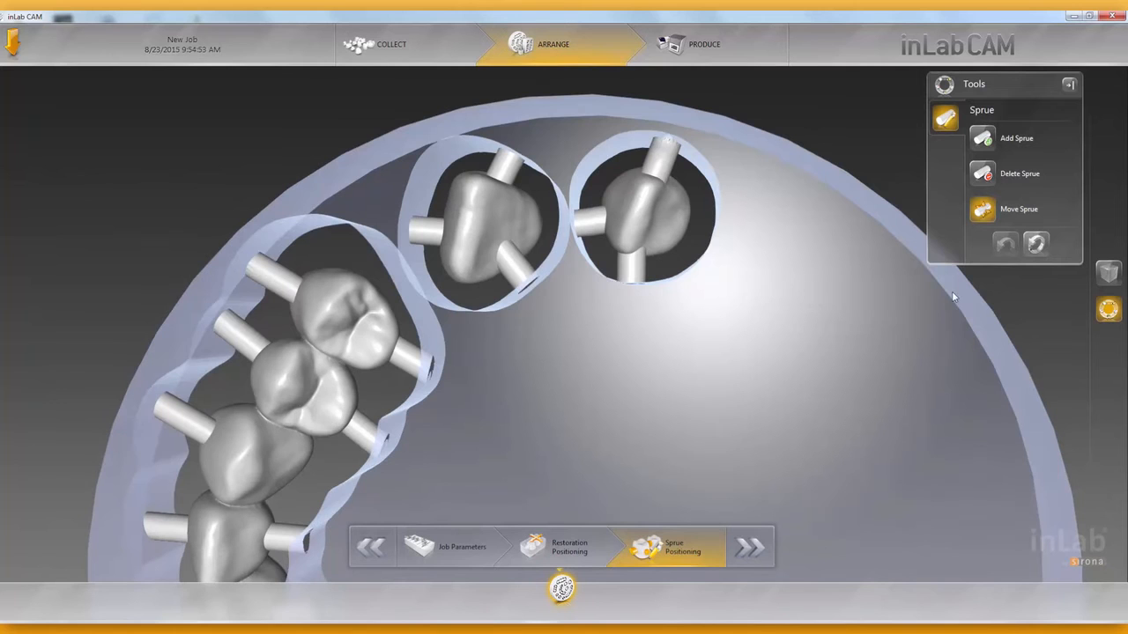
# Delete crown 1's rim-side sprue and add a new one on the same side of the crown
pyautogui.click(983, 174)
pyautogui.click(662, 157)
pyautogui.click(983, 139)
pyautogui.moveTo(728, 155); pyautogui.dragTo(656, 181)
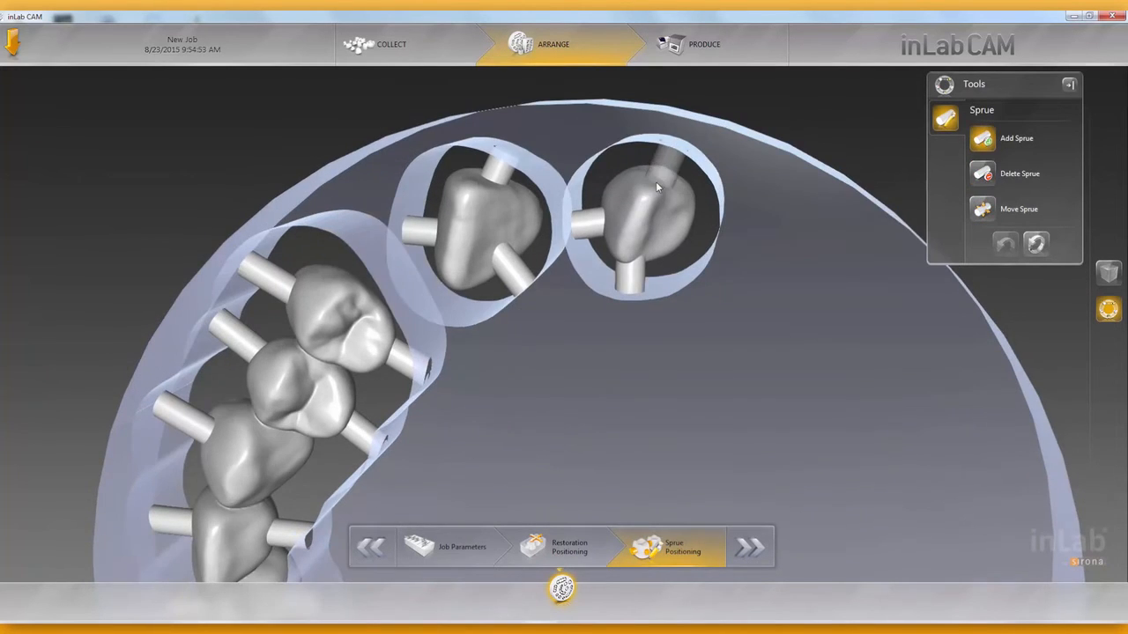
pyautogui.click(660, 179)
pyautogui.scroll(-3, 592, 390)
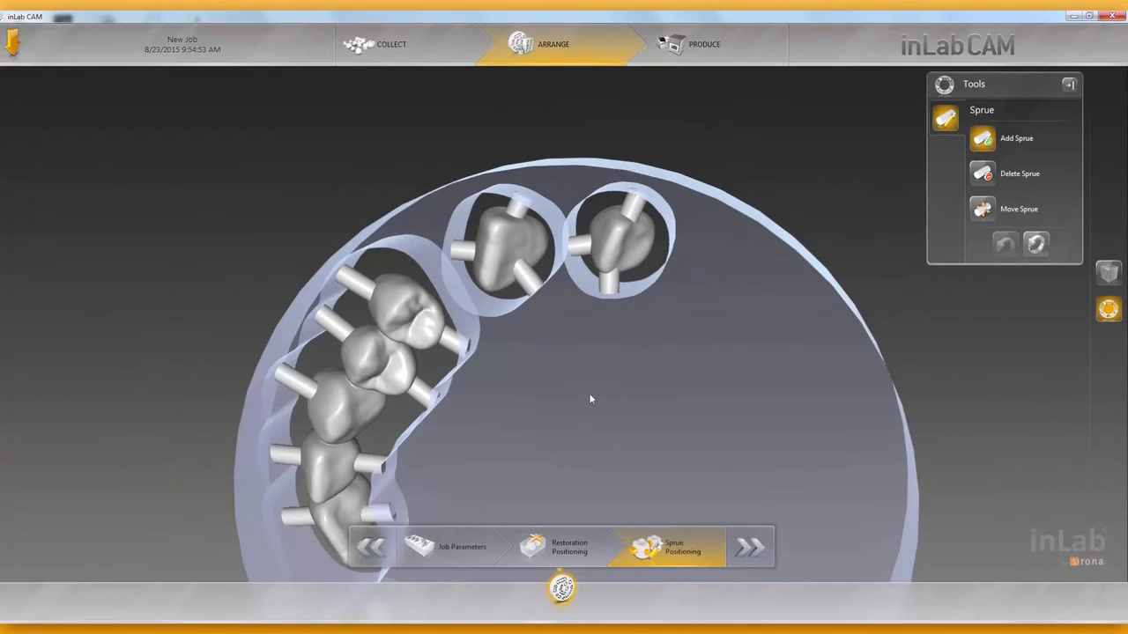
# Delete the outer sprue of the bridge's end tooth nearest crown 4 and add a sprue to the inner side of the bridge's middle tooth
pyautogui.moveTo(589, 393); pyautogui.dragTo(623, 330, button='right')
pyautogui.moveTo(623, 334); pyautogui.dragTo(587, 358)
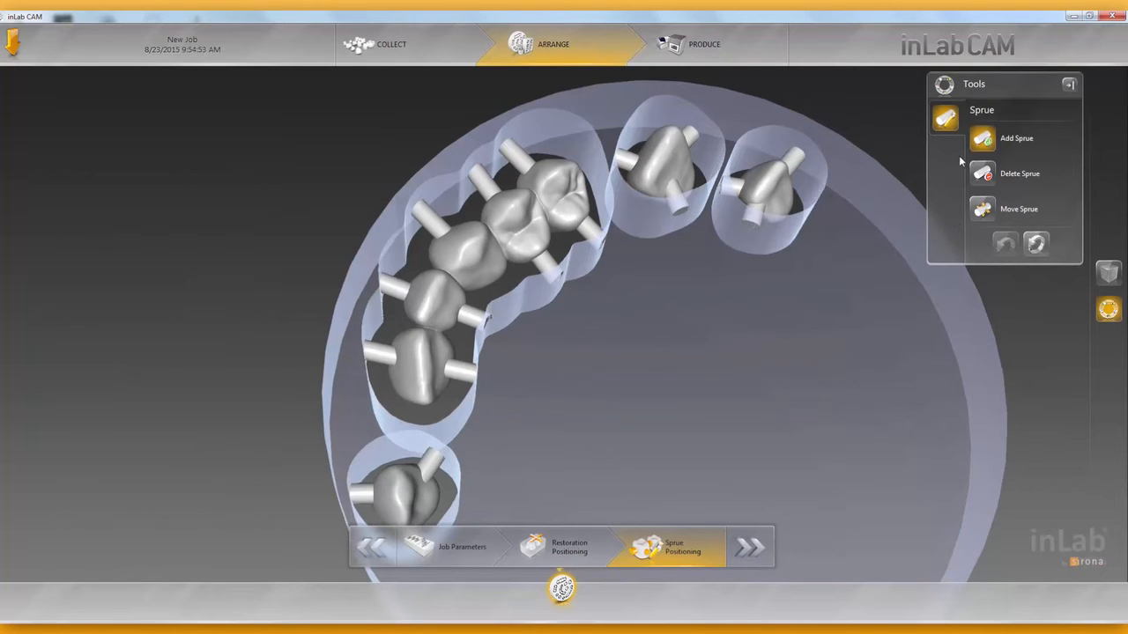
pyautogui.click(982, 174)
pyautogui.click(378, 355)
pyautogui.moveTo(684, 318); pyautogui.dragTo(684, 325)
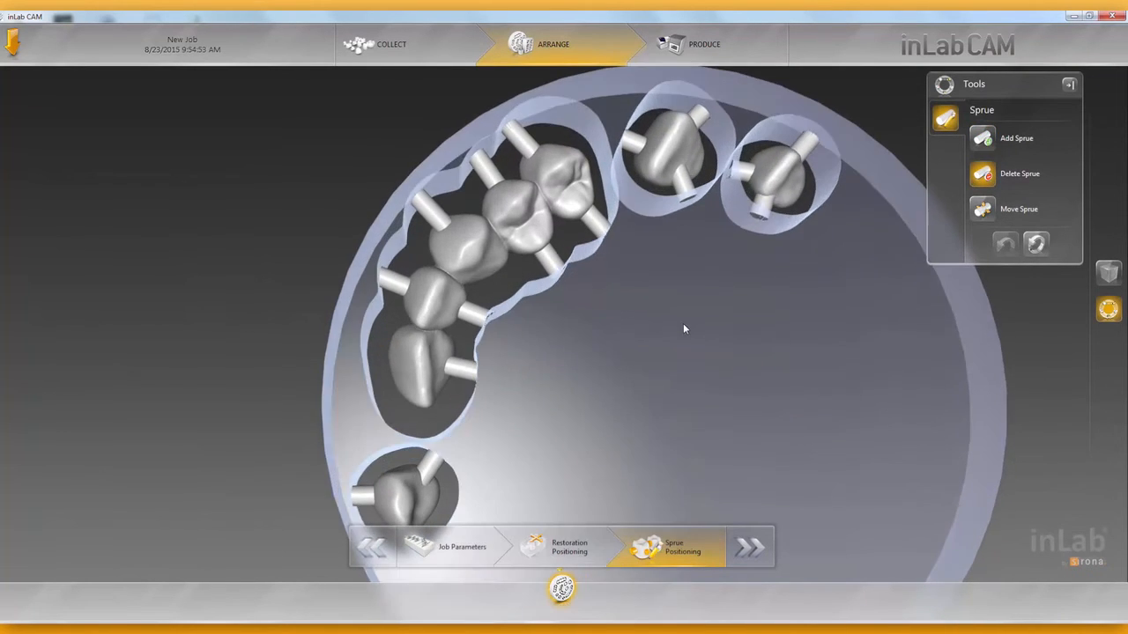
pyautogui.click(982, 138)
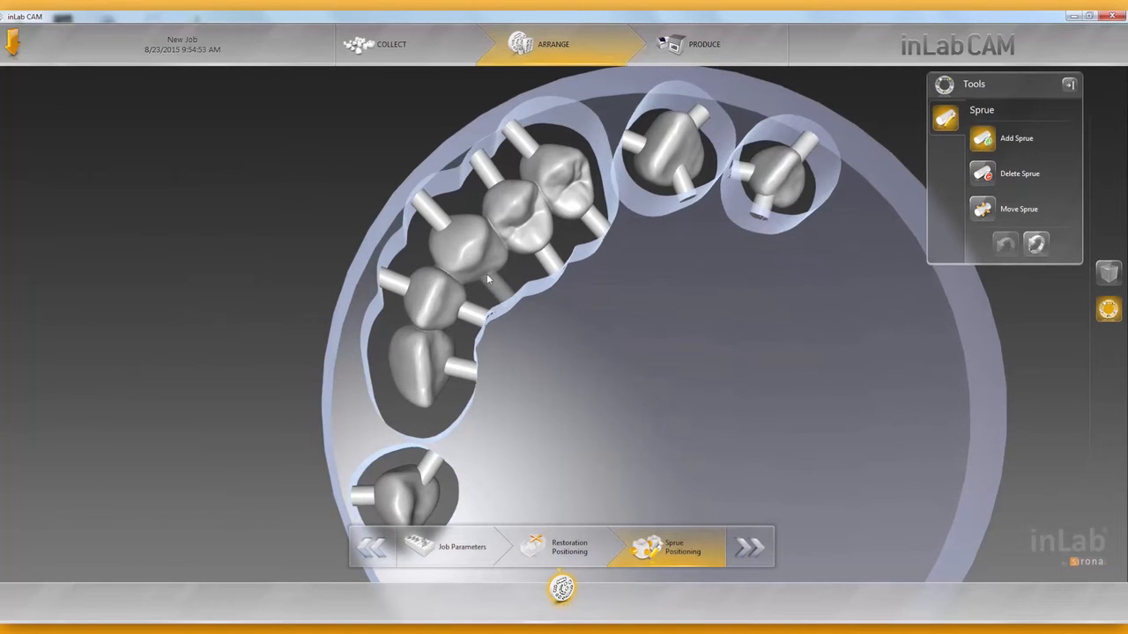
pyautogui.moveTo(513, 382); pyautogui.dragTo(521, 420, button='middle')
pyautogui.moveTo(521, 421); pyautogui.dragTo(543, 401)
# Proceed to the production preview, move the Devices / Export panel clear of the model, and apply Rough production quality to all restorations
pyautogui.click(749, 548)
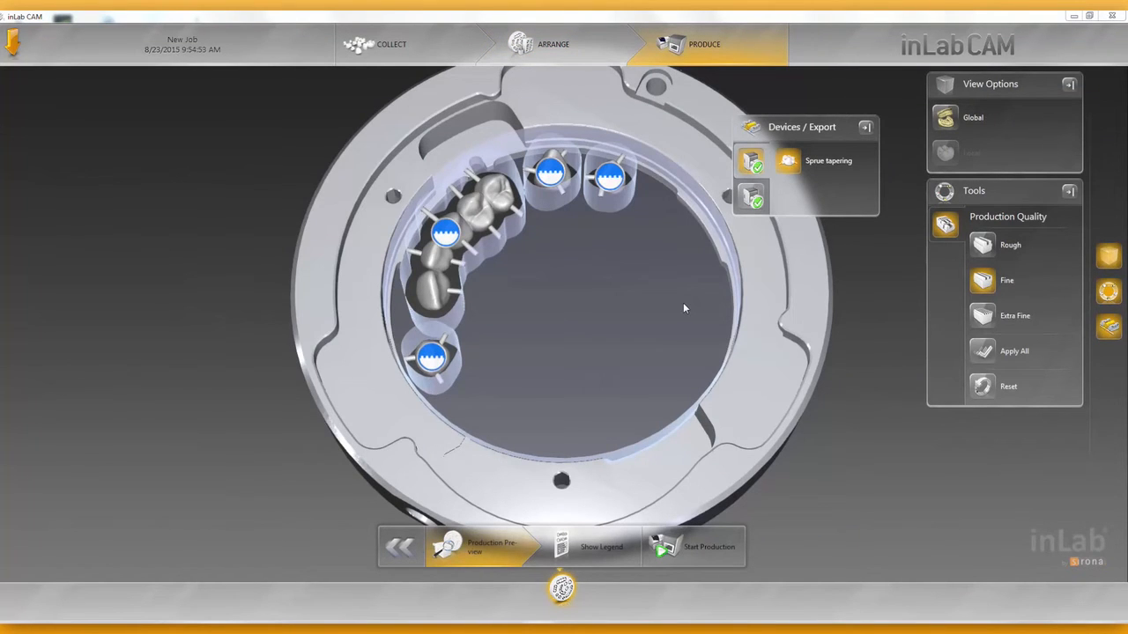
pyautogui.moveTo(829, 127); pyautogui.dragTo(969, 442)
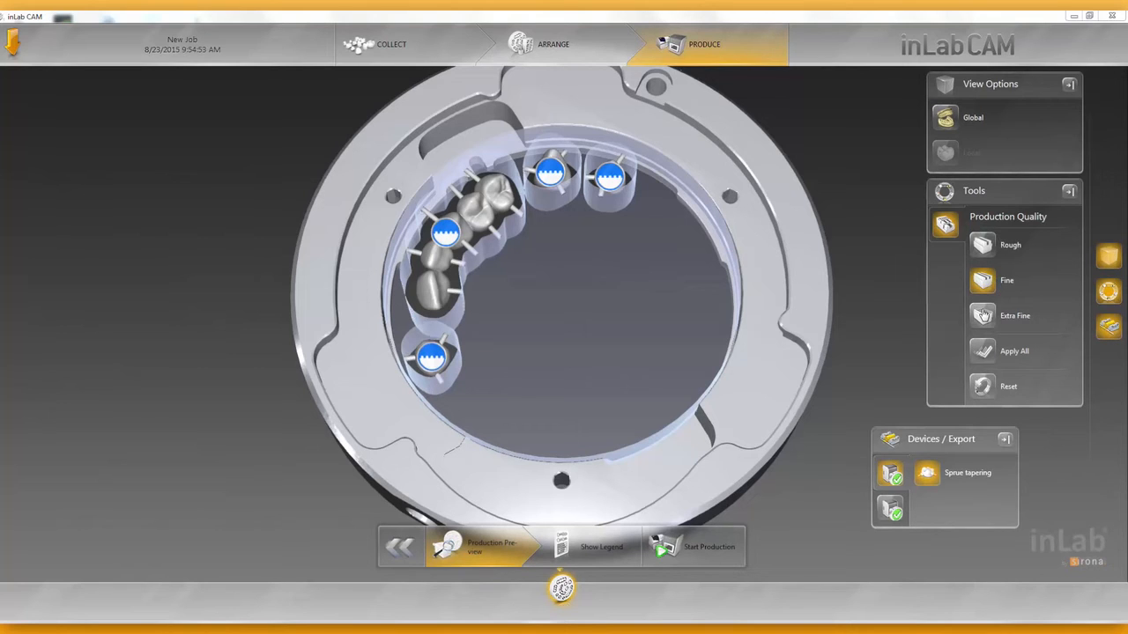
pyautogui.click(982, 245)
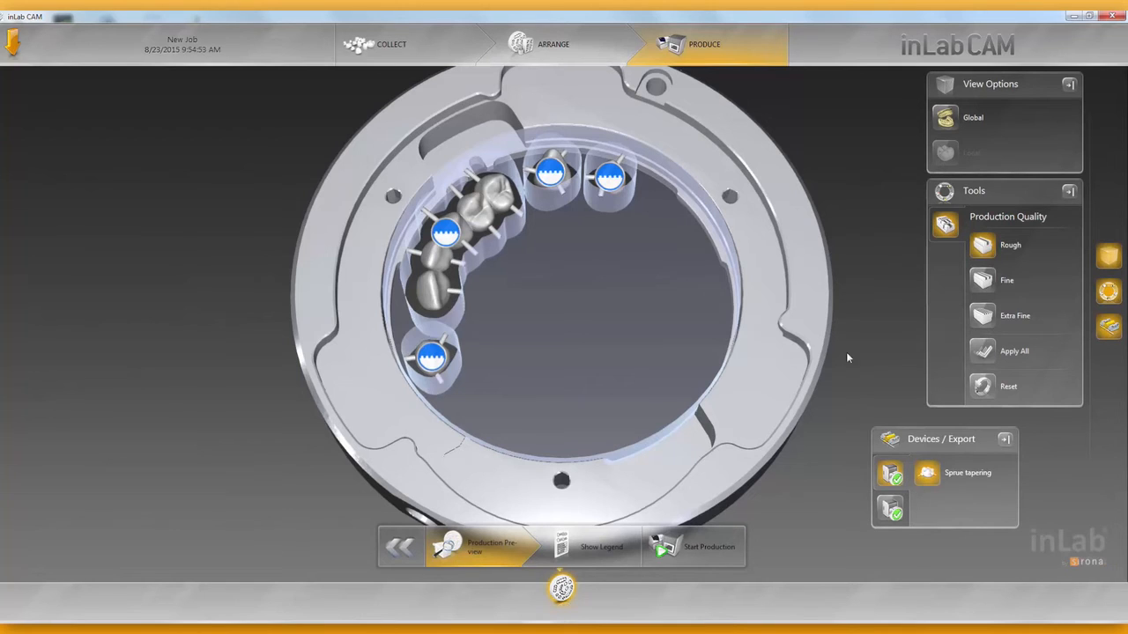
pyautogui.click(983, 351)
# Set the production quality to Extra Fine and apply it to all restorations
pyautogui.click(1015, 316)
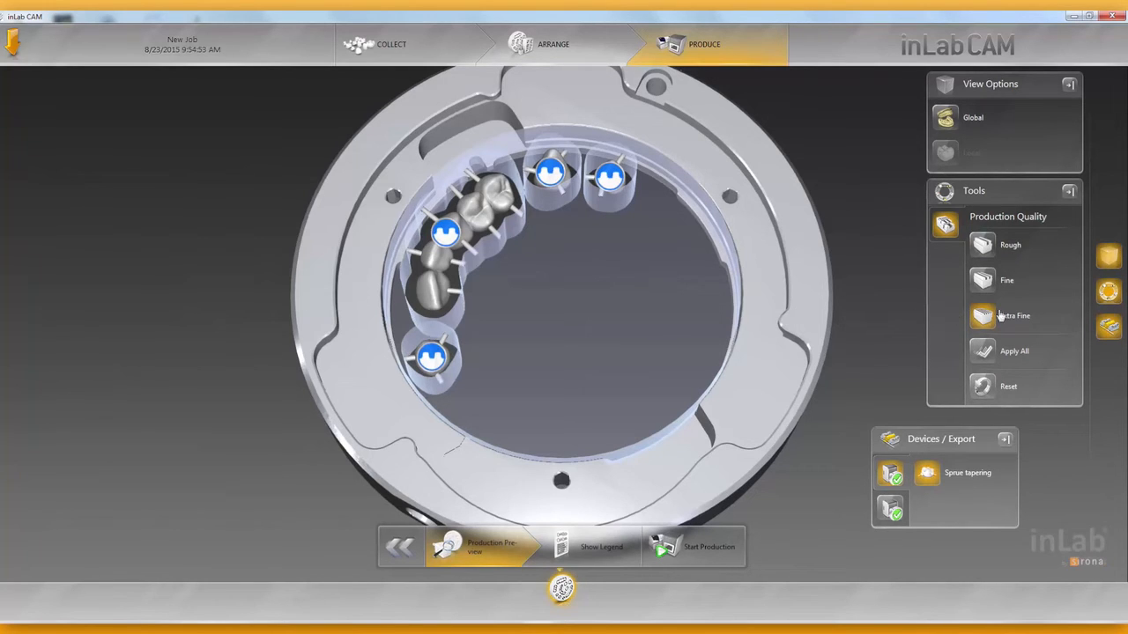
pyautogui.click(984, 352)
pyautogui.moveTo(533, 256); pyautogui.dragTo(530, 277, button='right')
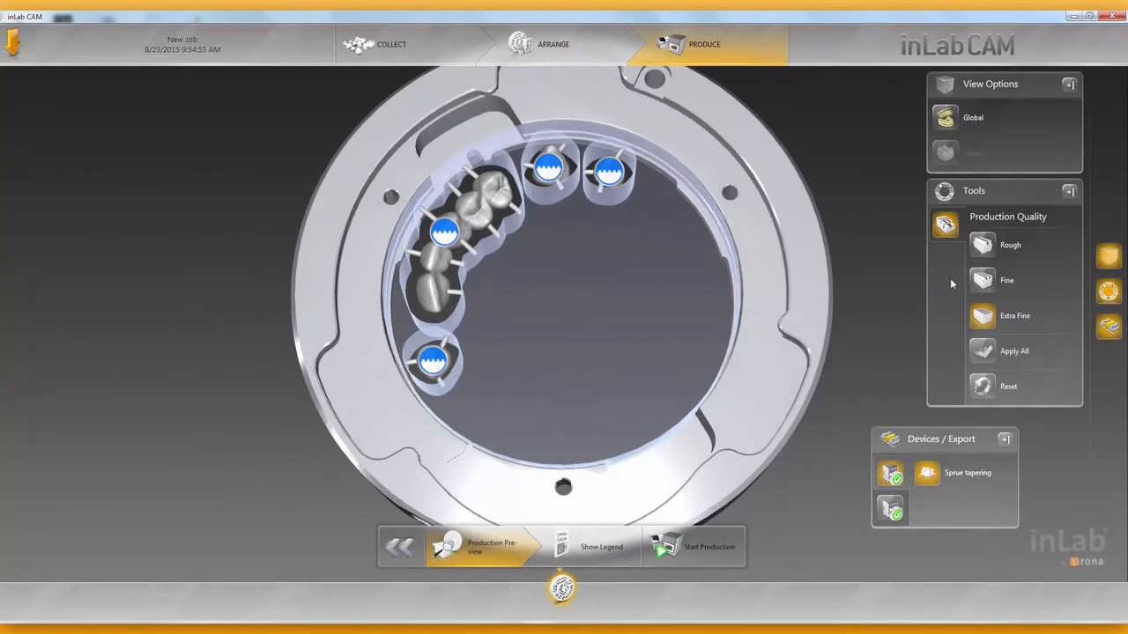
# Set the crown farthest from the bridge to Rough production quality, and reapply Extra Fine to all restorations
pyautogui.click(982, 245)
pyautogui.click(608, 173)
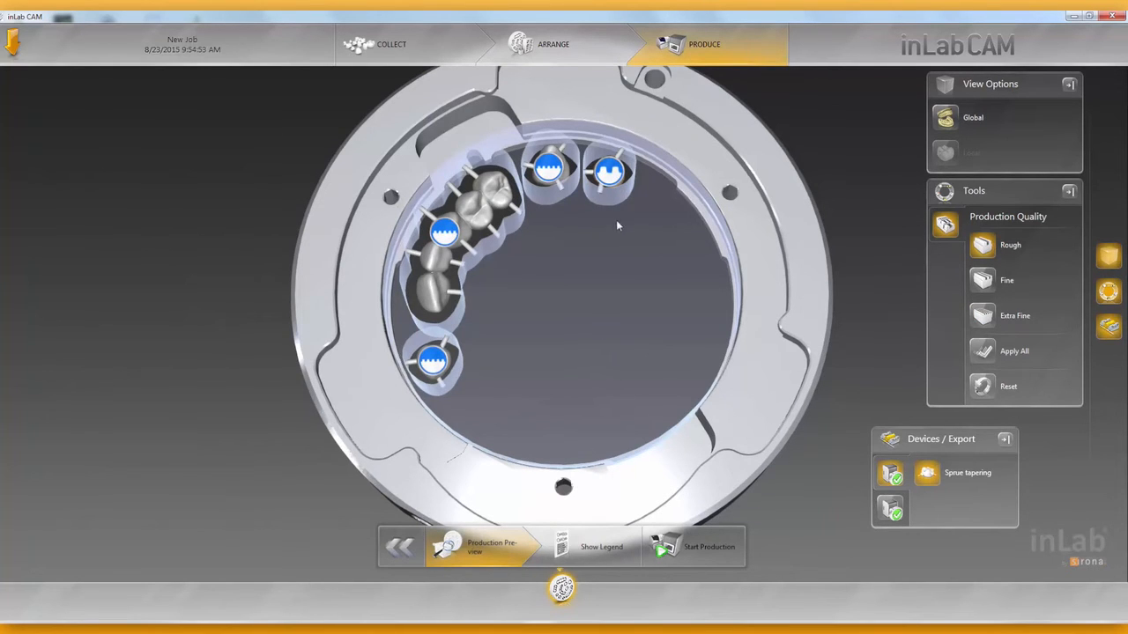
pyautogui.click(982, 315)
pyautogui.click(980, 353)
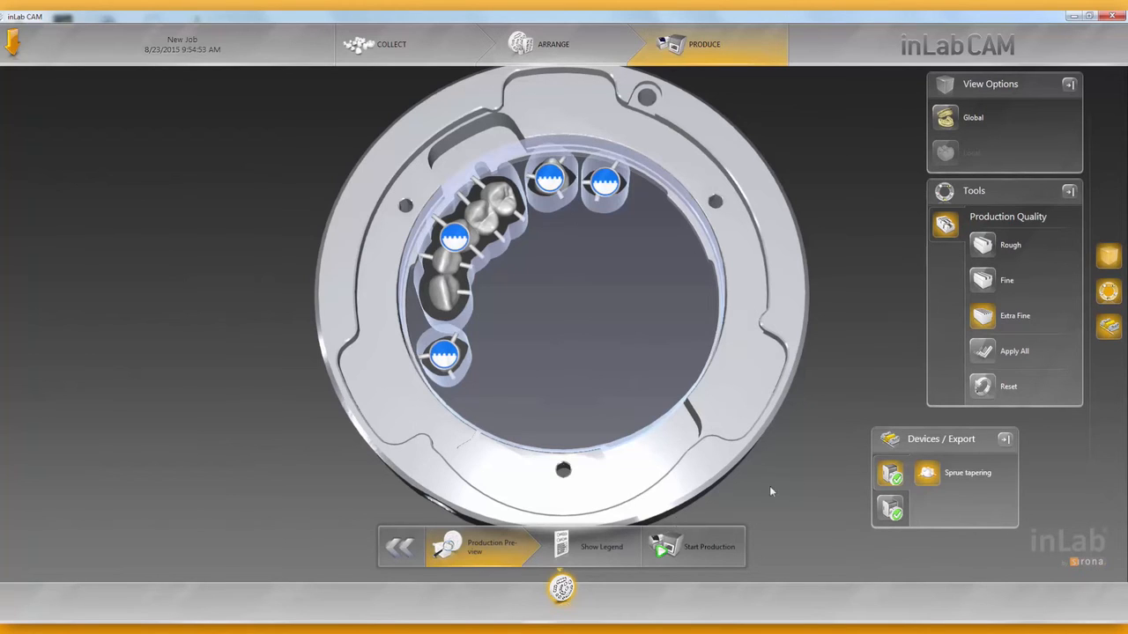
# Examine the job legend's blank layout and restoration table, and return to the production preview with the first milling unit selected
pyautogui.click(595, 551)
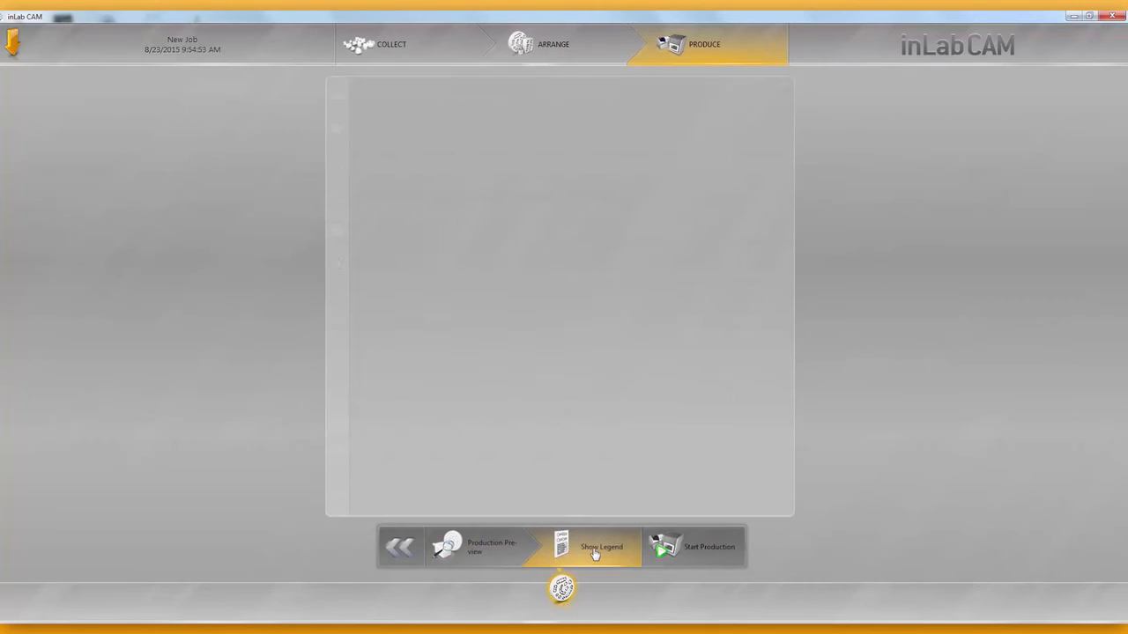
pyautogui.click(474, 280)
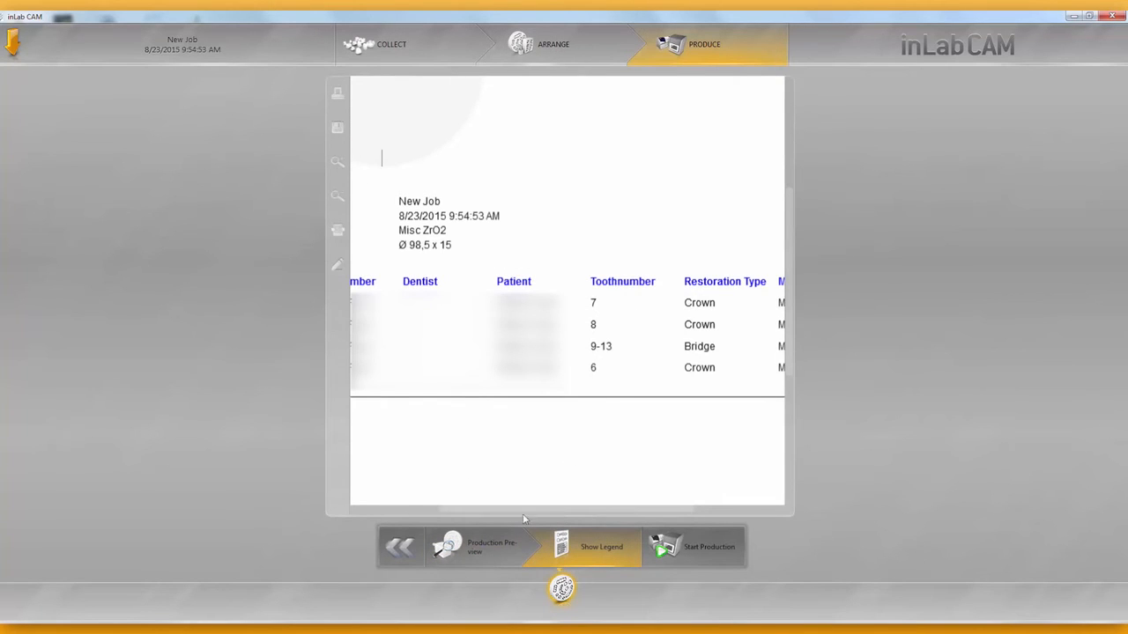
pyautogui.moveTo(553, 511); pyautogui.dragTo(423, 499)
pyautogui.scroll(4, 475, 413)
pyautogui.scroll(-5, 475, 413)
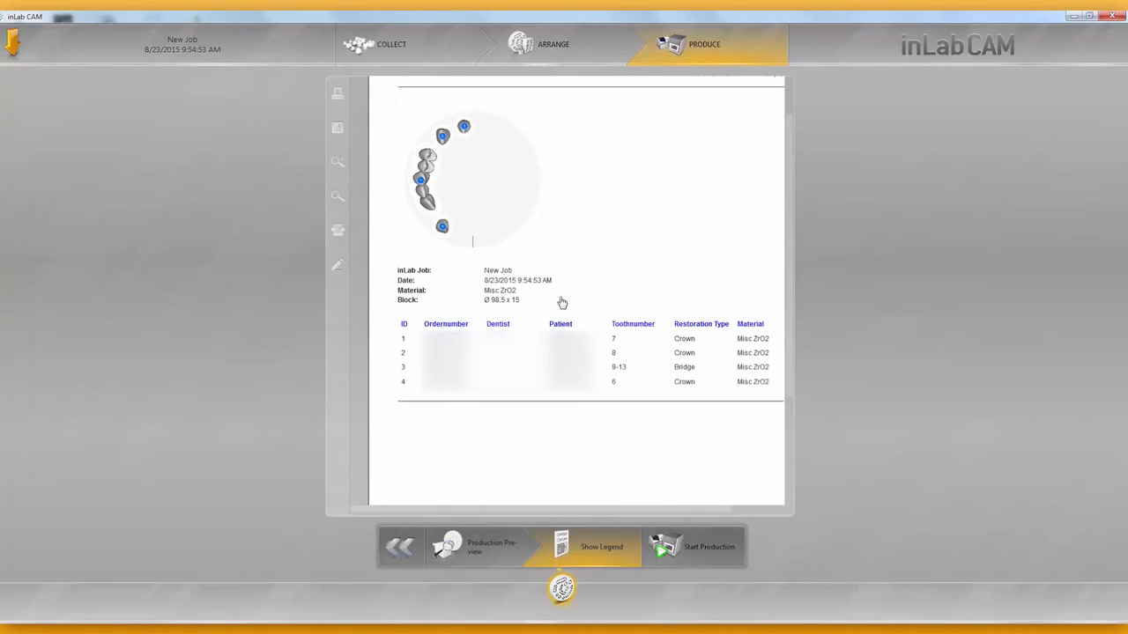
pyautogui.click(487, 557)
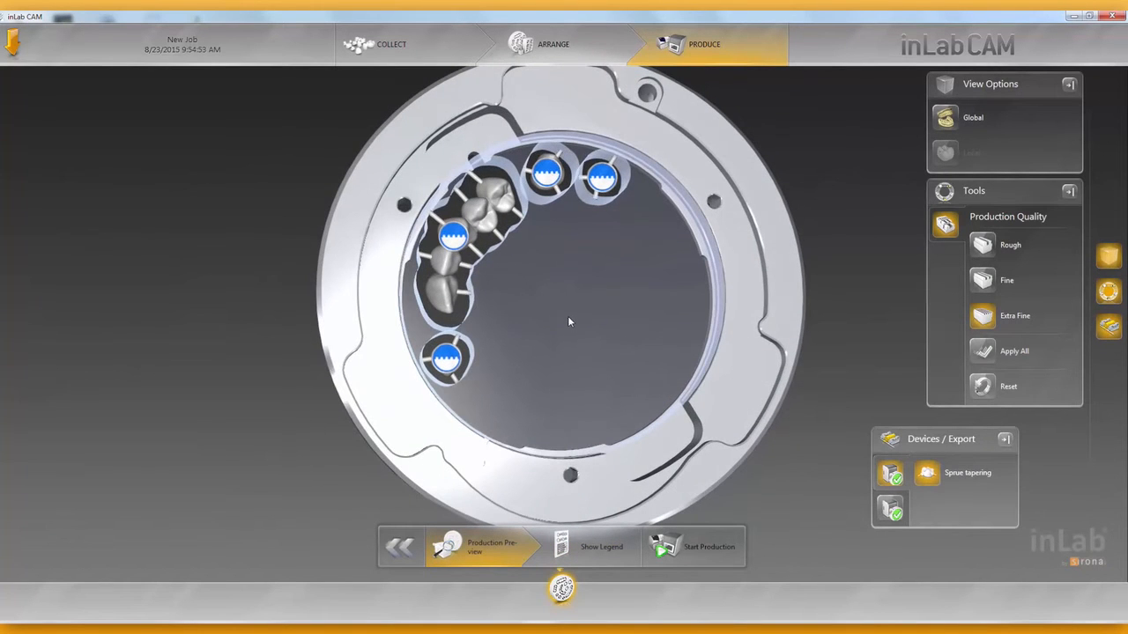
pyautogui.click(891, 475)
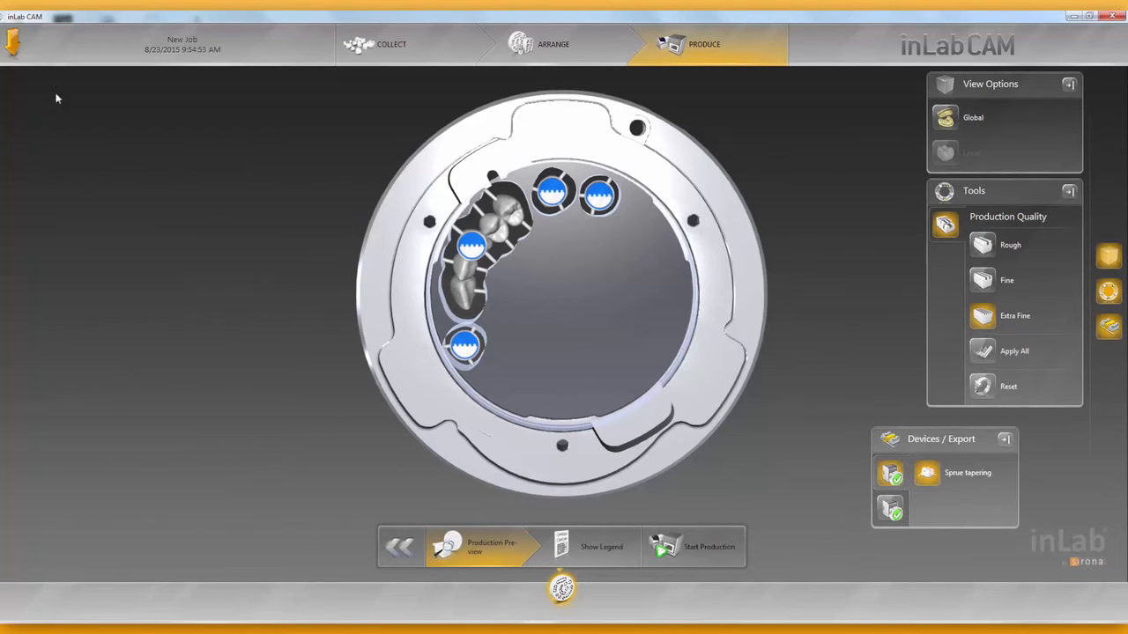
# Open the device settings of the MC X5 milling unit Mill (Right) and review its service functions
pyautogui.click(14, 46)
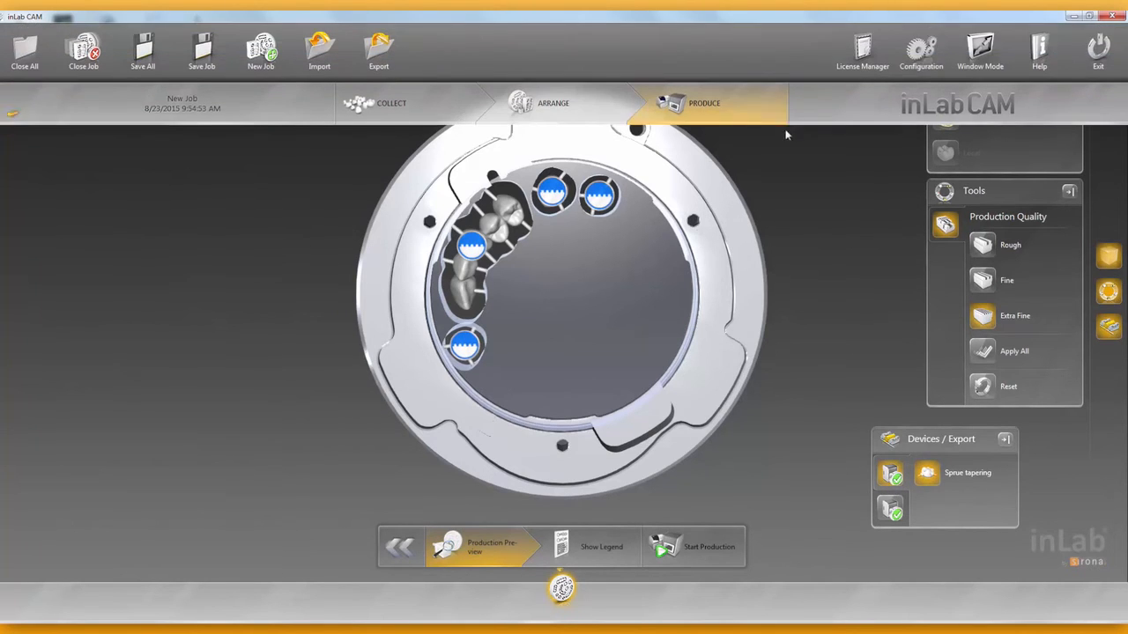
pyautogui.click(919, 53)
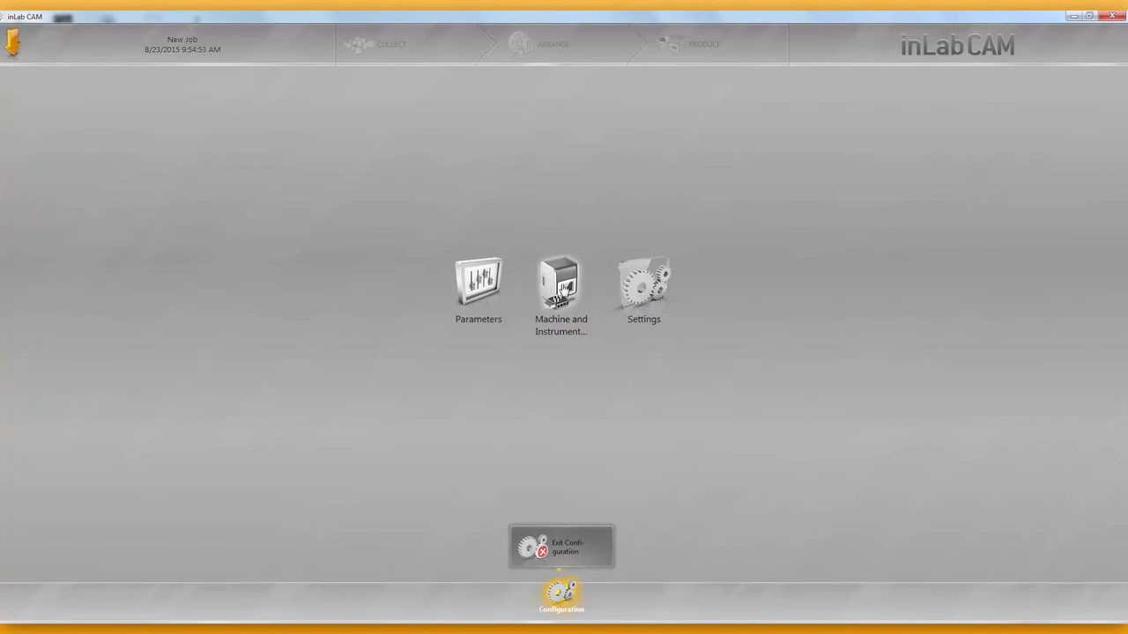
pyautogui.click(560, 288)
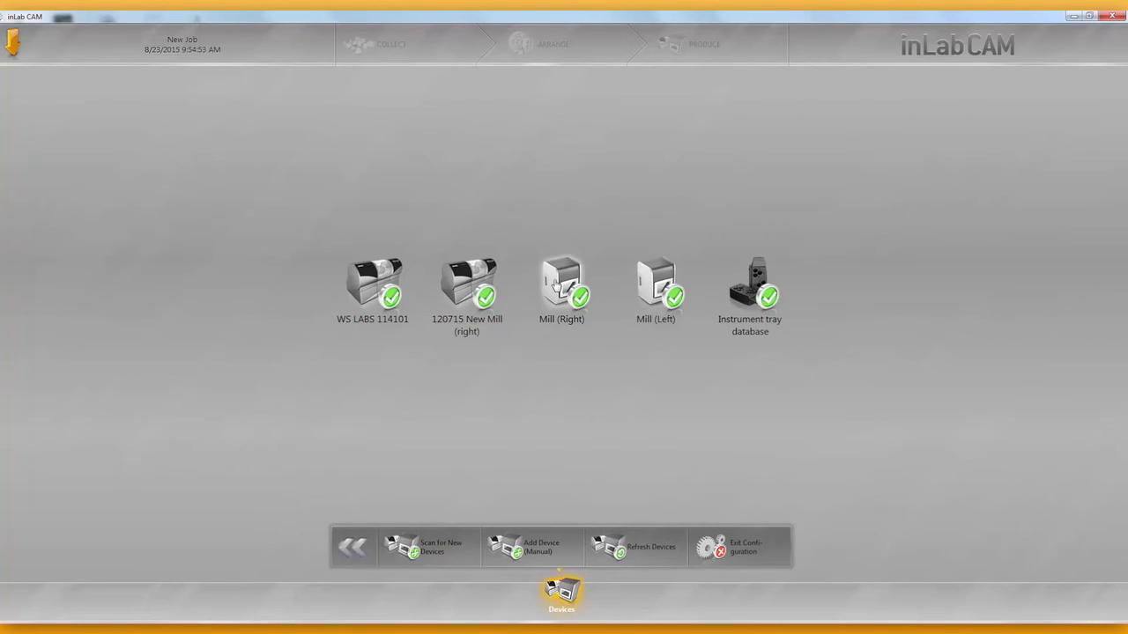
pyautogui.click(574, 357)
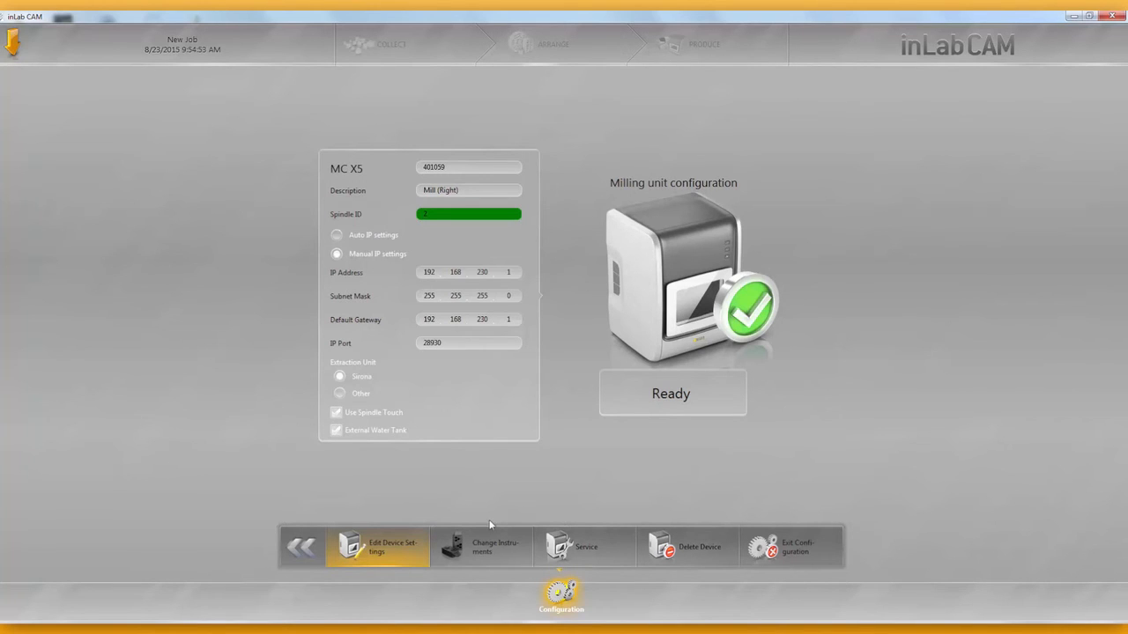
pyautogui.click(585, 553)
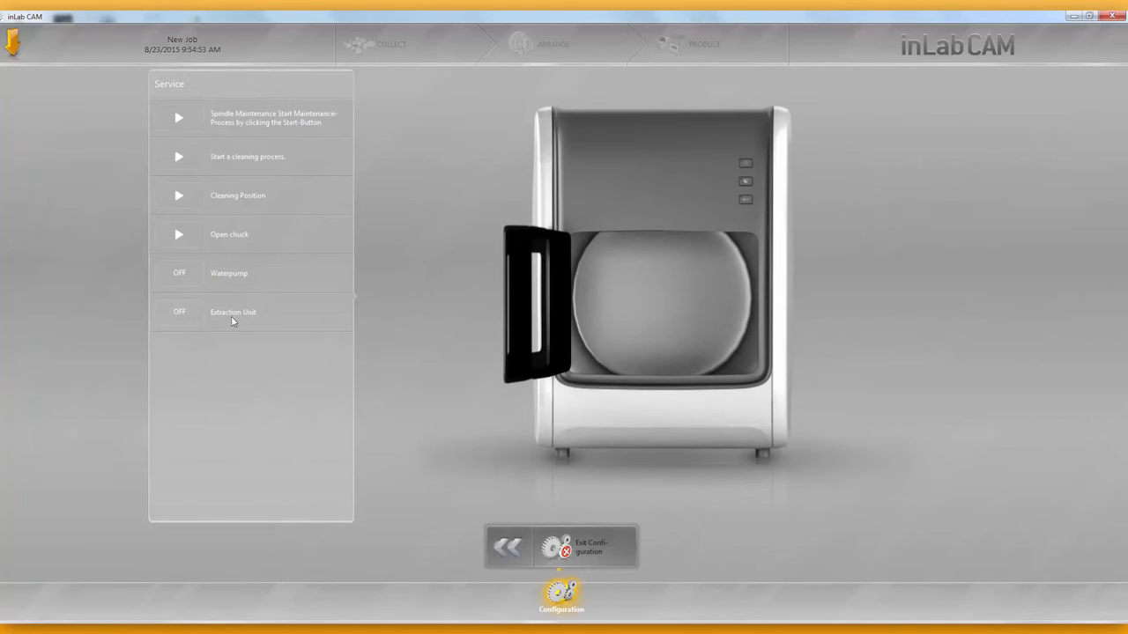
pyautogui.click(507, 548)
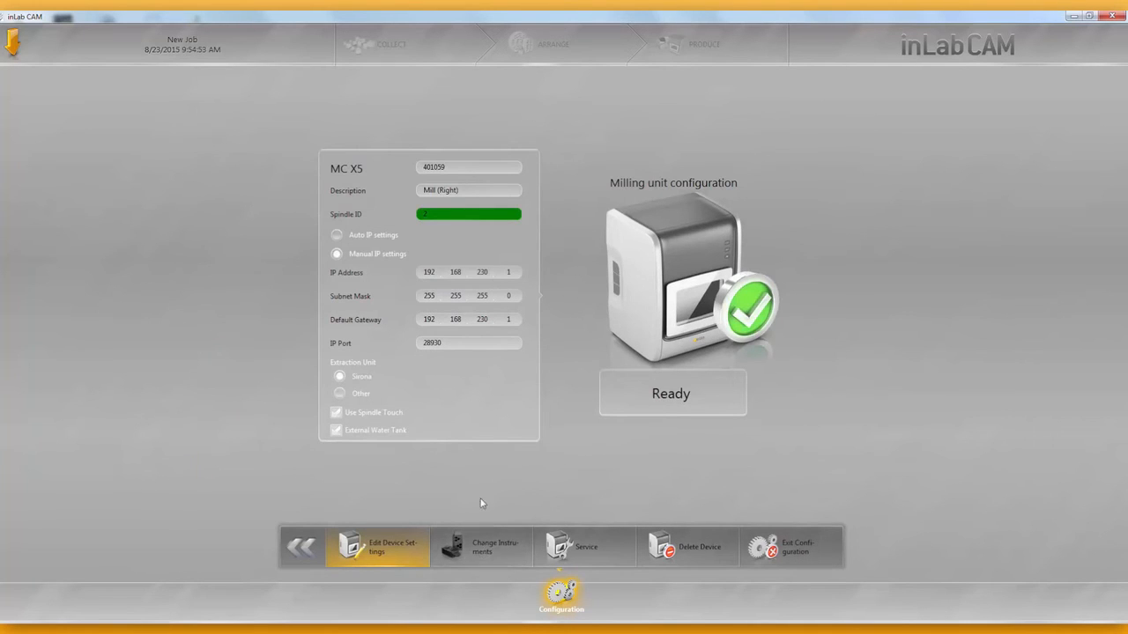
# Record a replacement Bur 2.5 Zirconium oxide in slot 1 of Mill (Right)'s zirc2 instrument tray and confirm the change
pyautogui.click(483, 552)
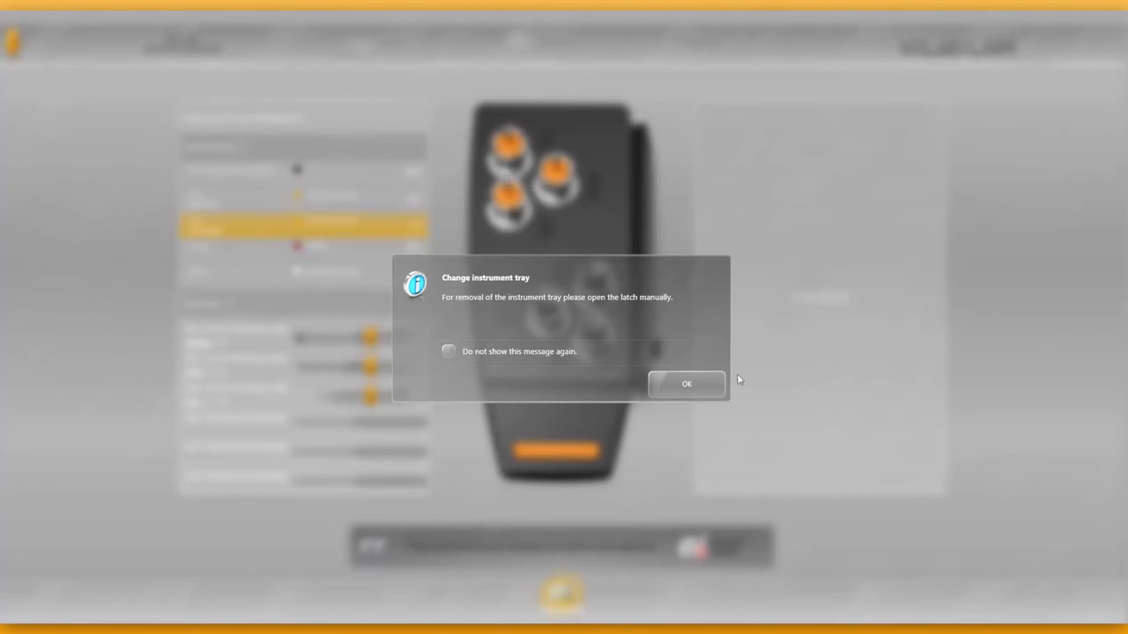
pyautogui.click(667, 388)
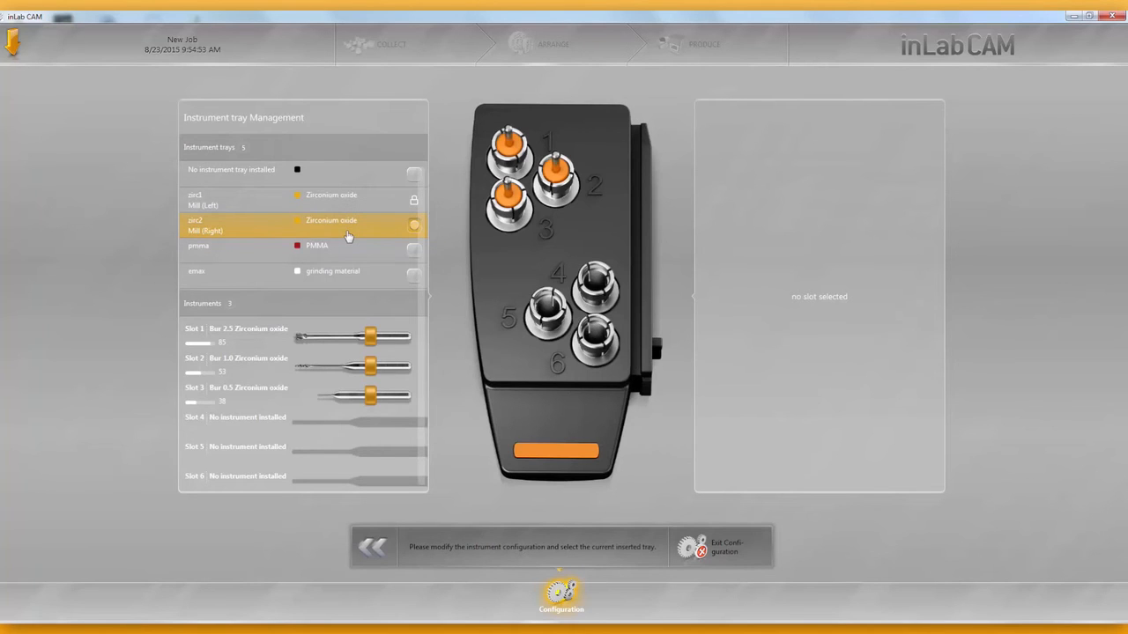
pyautogui.click(351, 340)
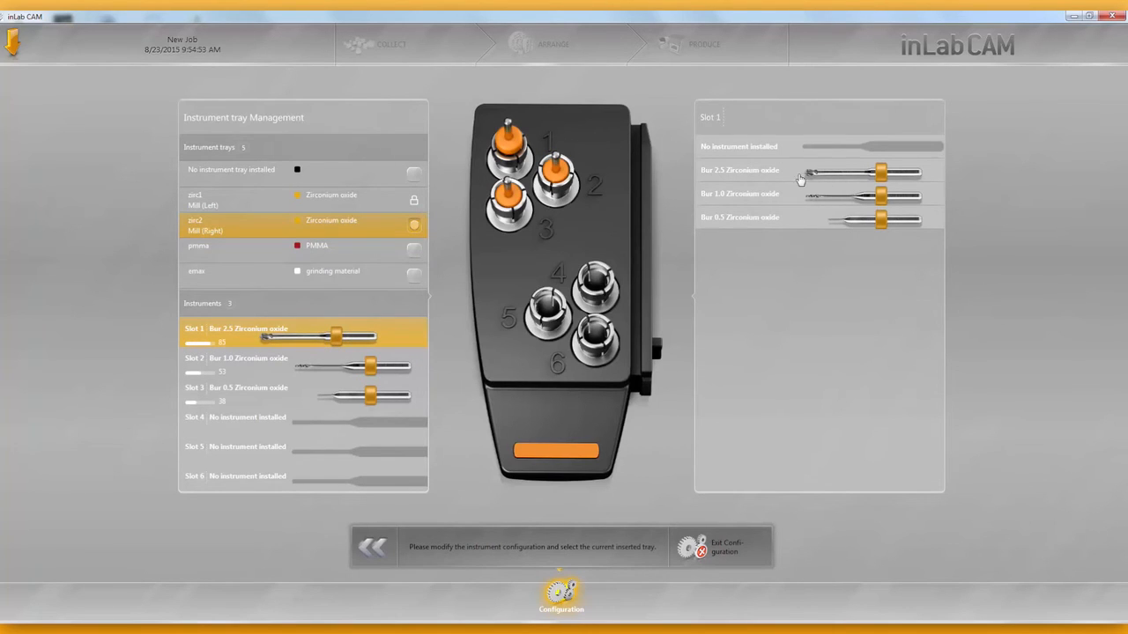
pyautogui.click(850, 175)
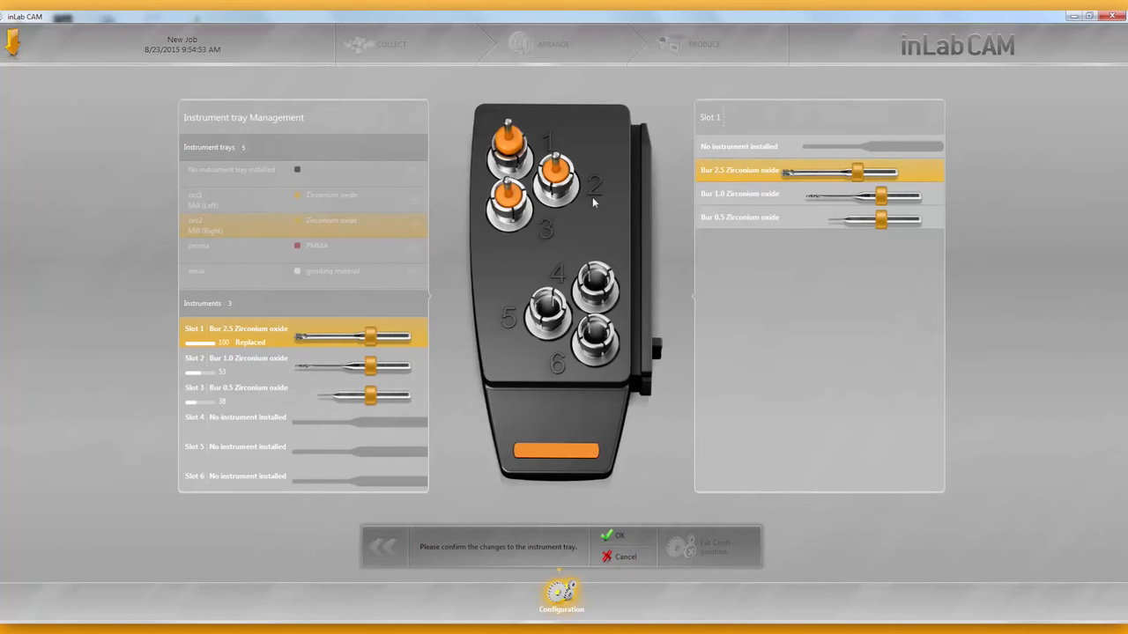
pyautogui.click(617, 536)
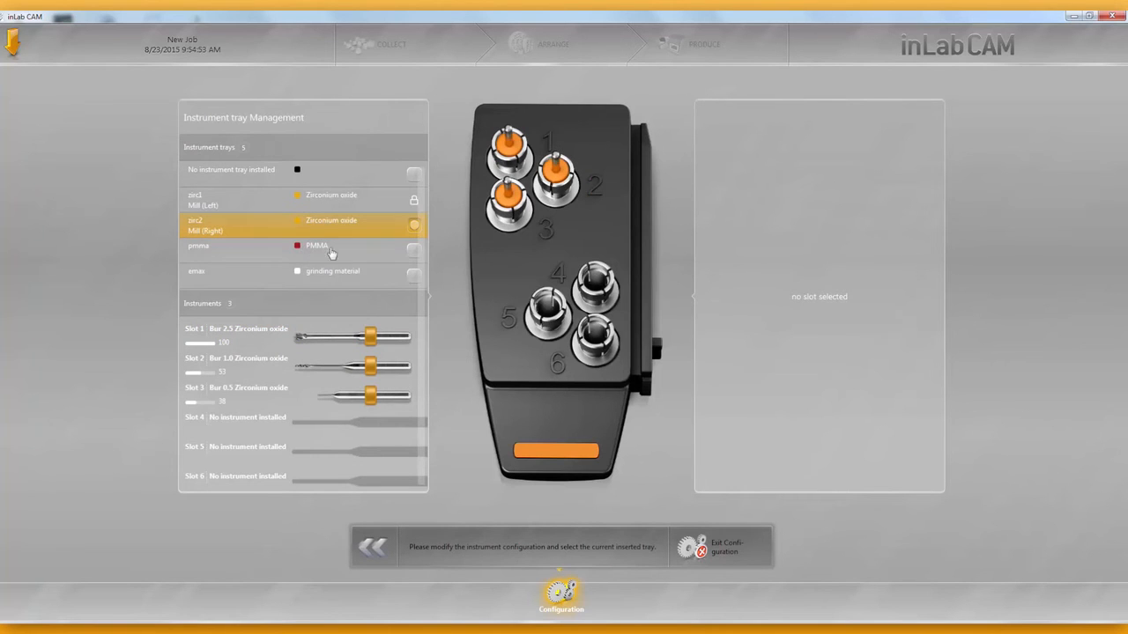
# Mark the pmma tray as the inserted instrument tray, and switch the assignment back to zirc2
pyautogui.click(223, 254)
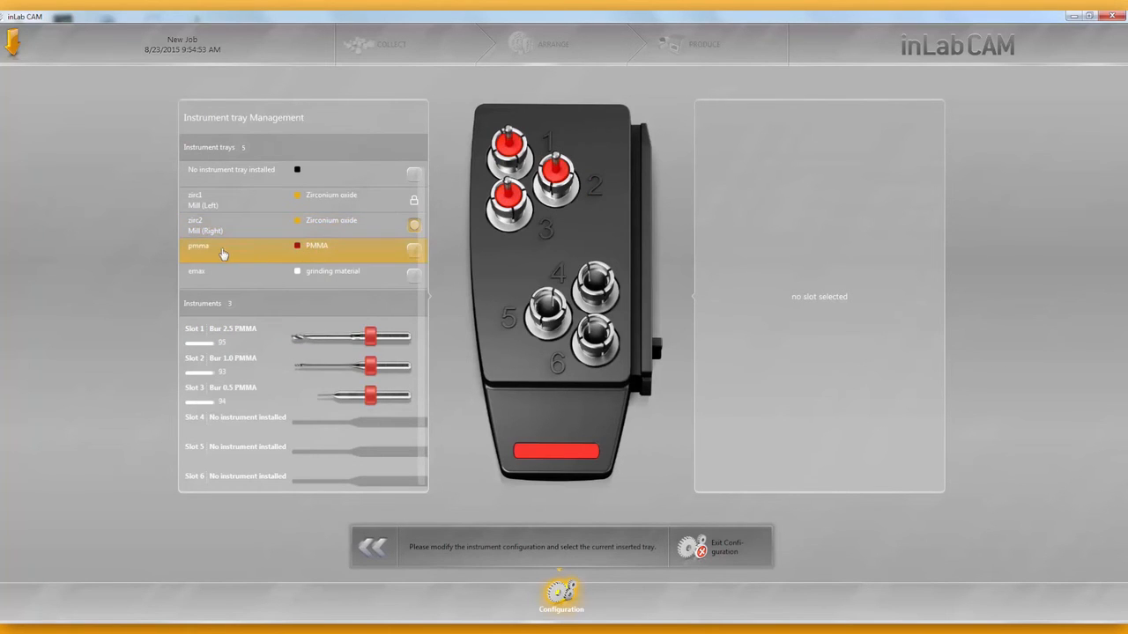
pyautogui.click(413, 253)
pyautogui.click(296, 228)
pyautogui.click(413, 226)
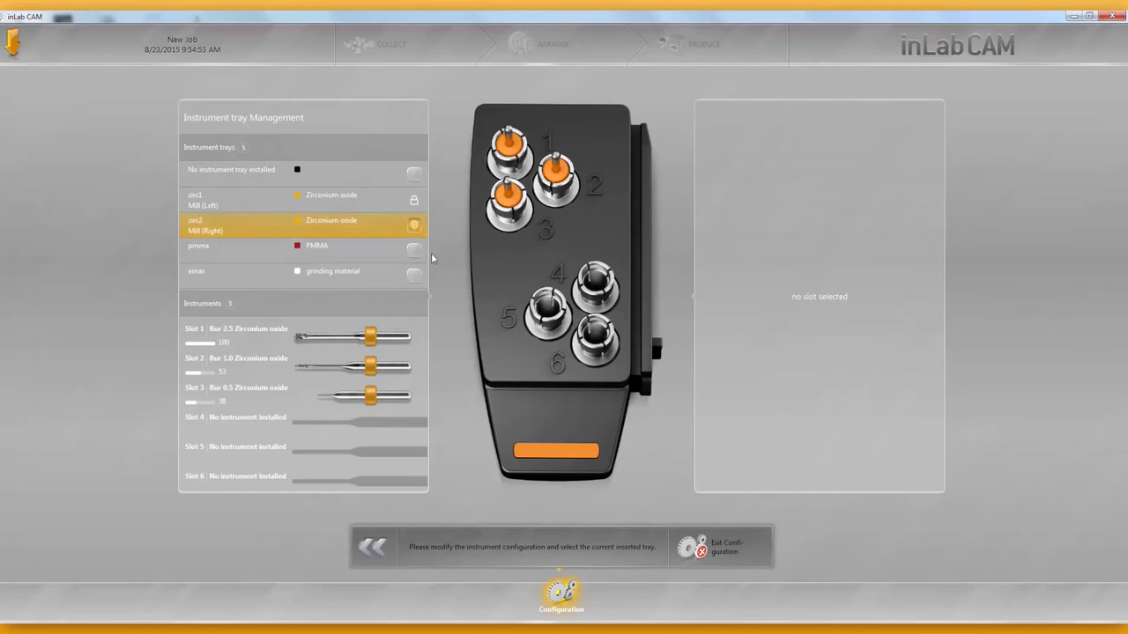
# Exit the configuration and add the zirconia bridge for teeth 19-31 to the job's collected items
pyautogui.click(722, 552)
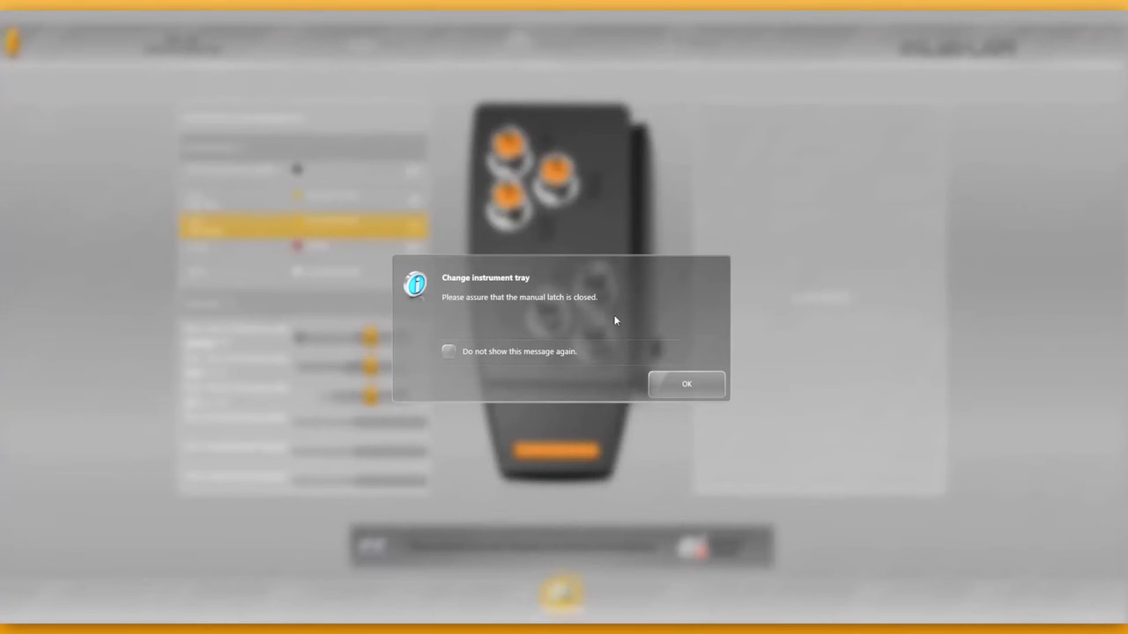
pyautogui.click(683, 386)
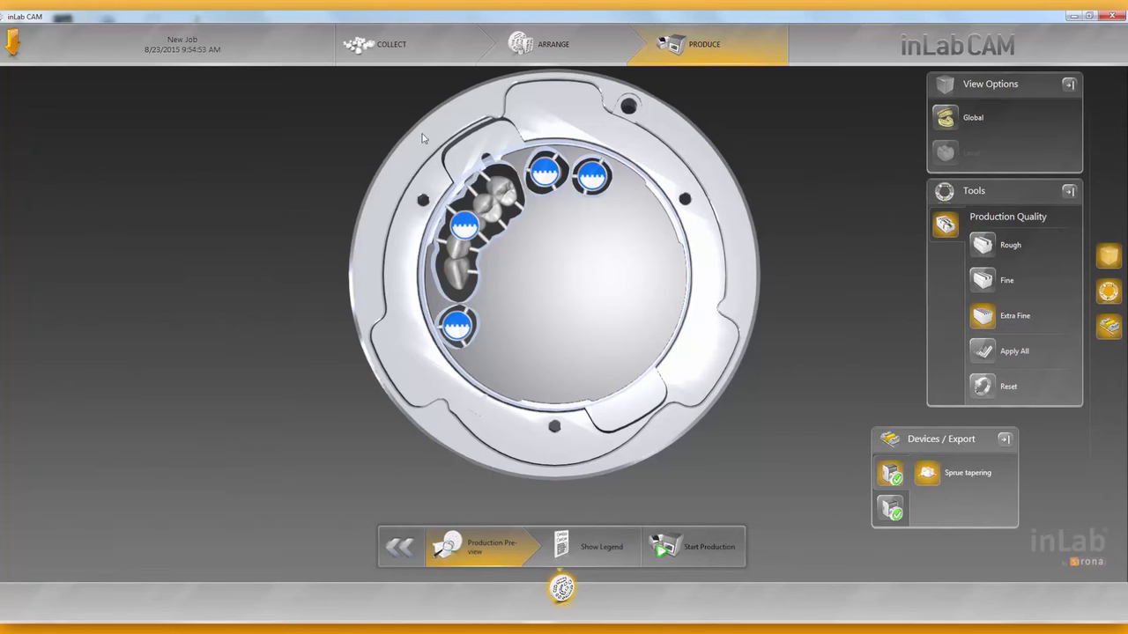
pyautogui.click(414, 55)
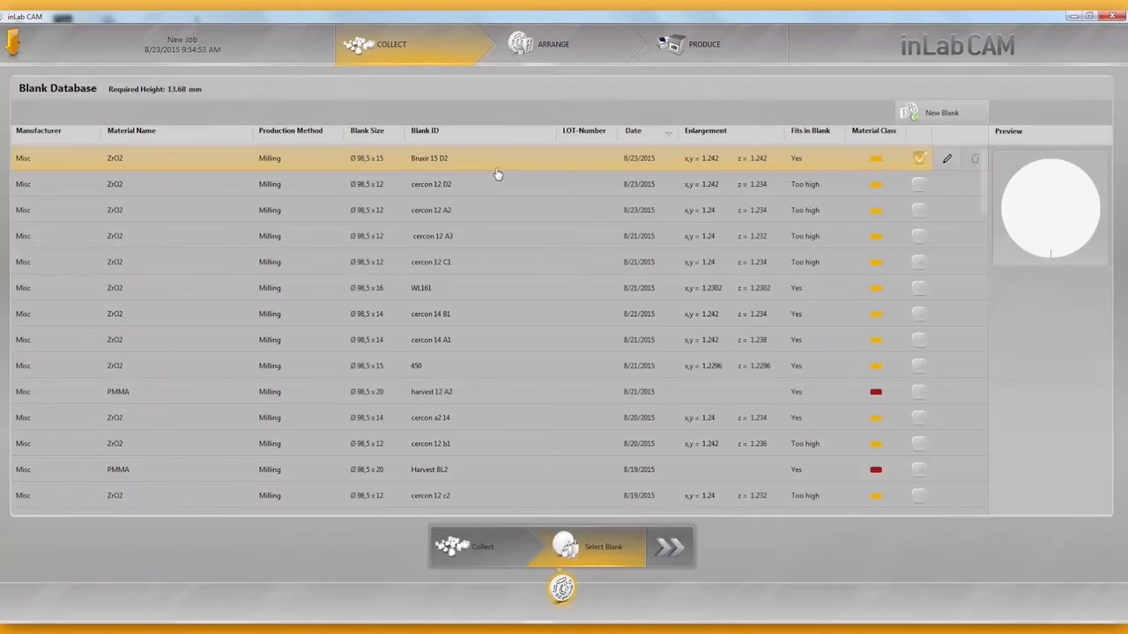
pyautogui.click(483, 541)
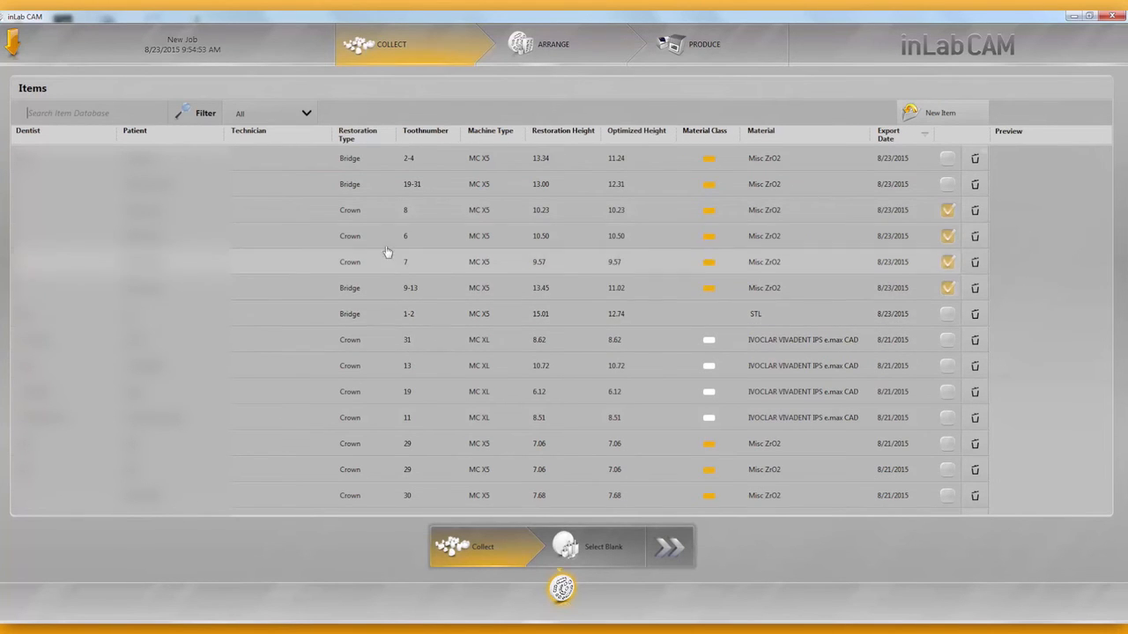
pyautogui.click(384, 182)
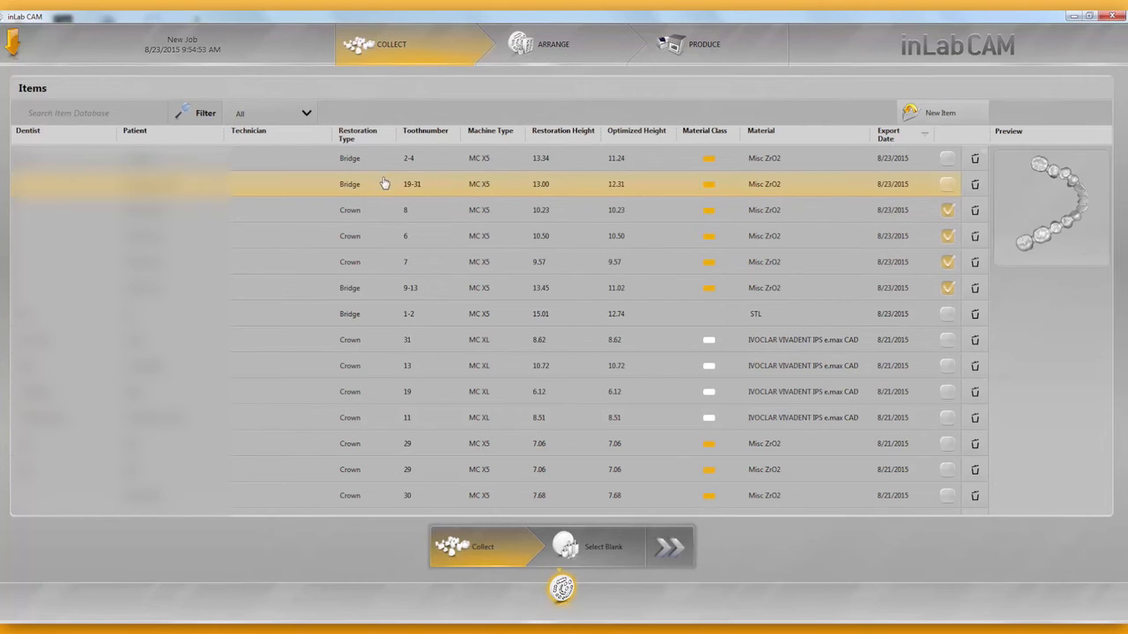
pyautogui.click(948, 187)
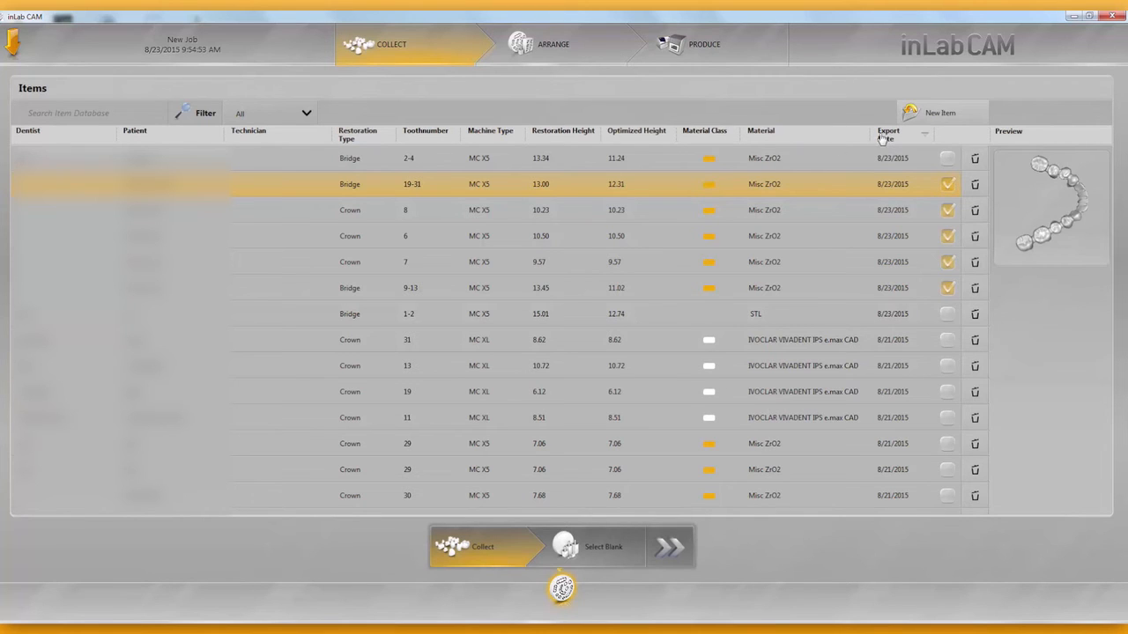
# Import meadow.stl as a new item using the OpeninLab STL file type
pyautogui.click(928, 114)
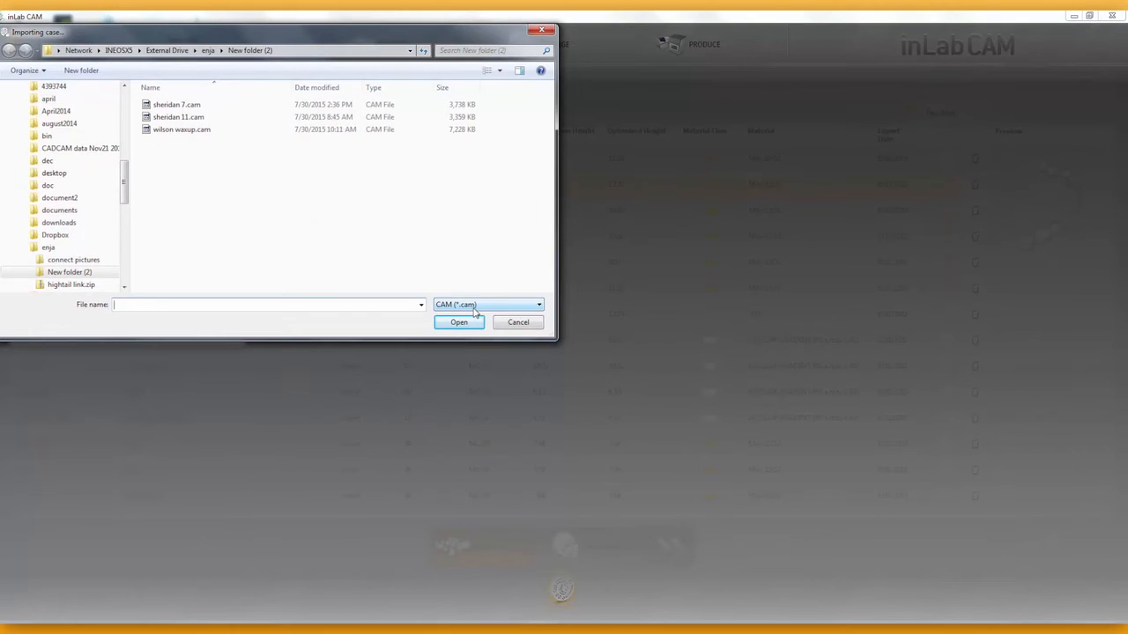
pyautogui.click(534, 309)
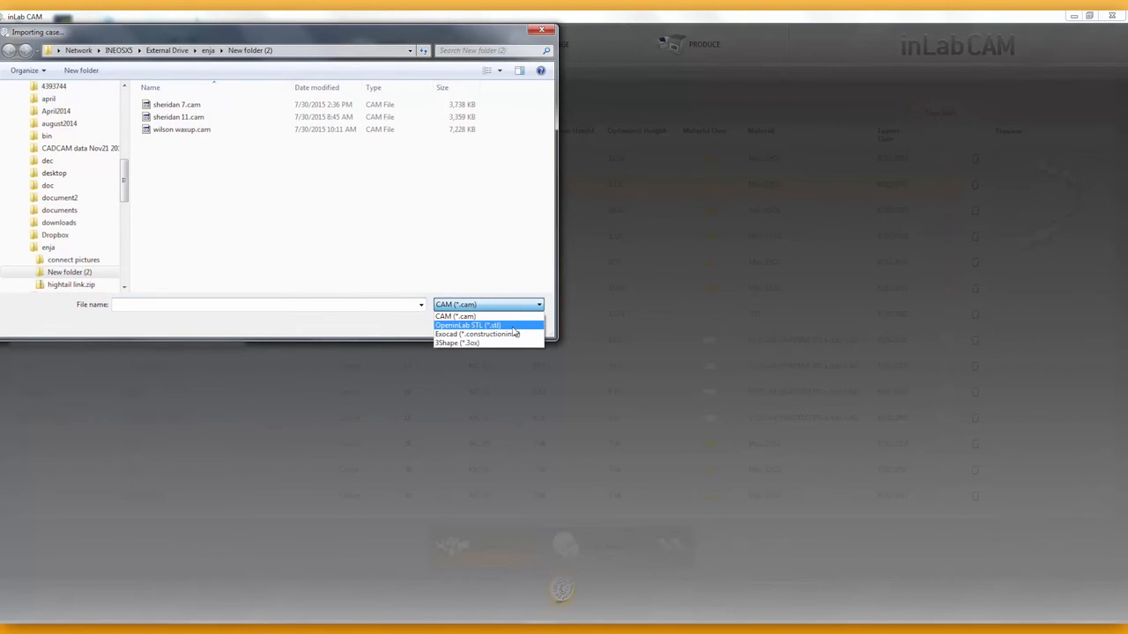
pyautogui.click(513, 326)
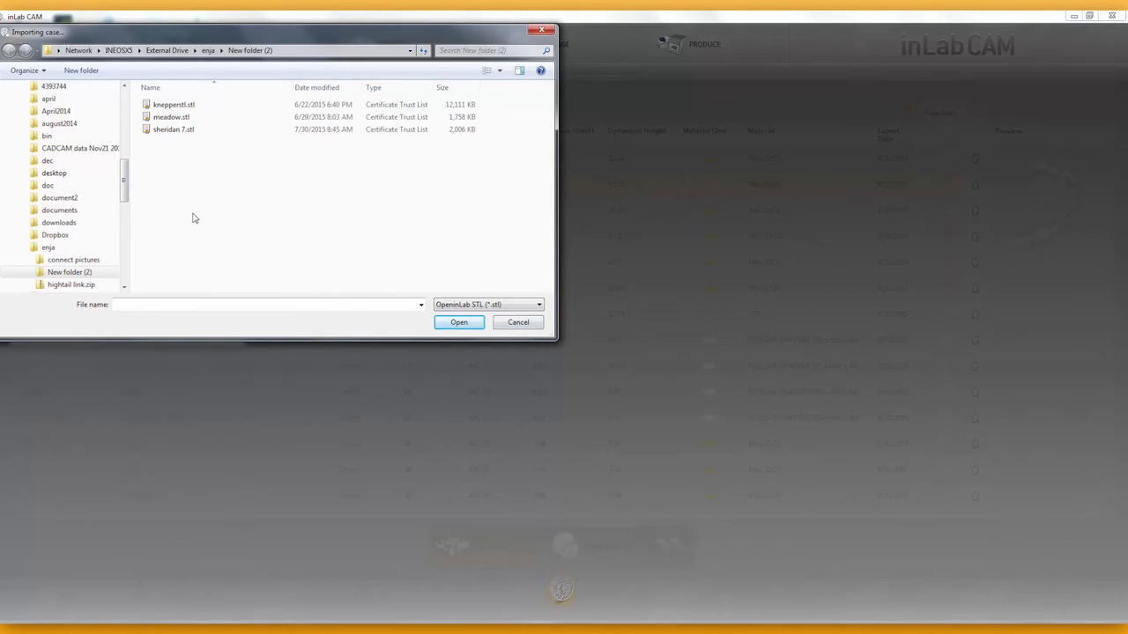
pyautogui.doubleClick(214, 117)
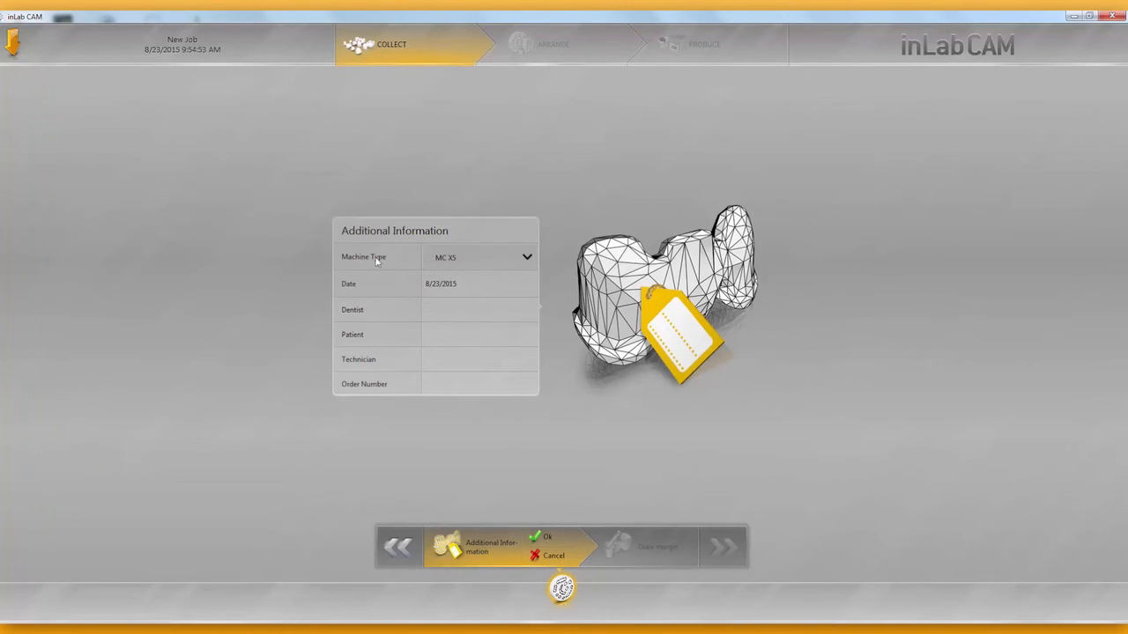
# Enter test as the dentist, fill in the patient's name, and confirm the additional information
pyautogui.click(468, 317)
pyautogui.click(460, 333)
pyautogui.click(543, 536)
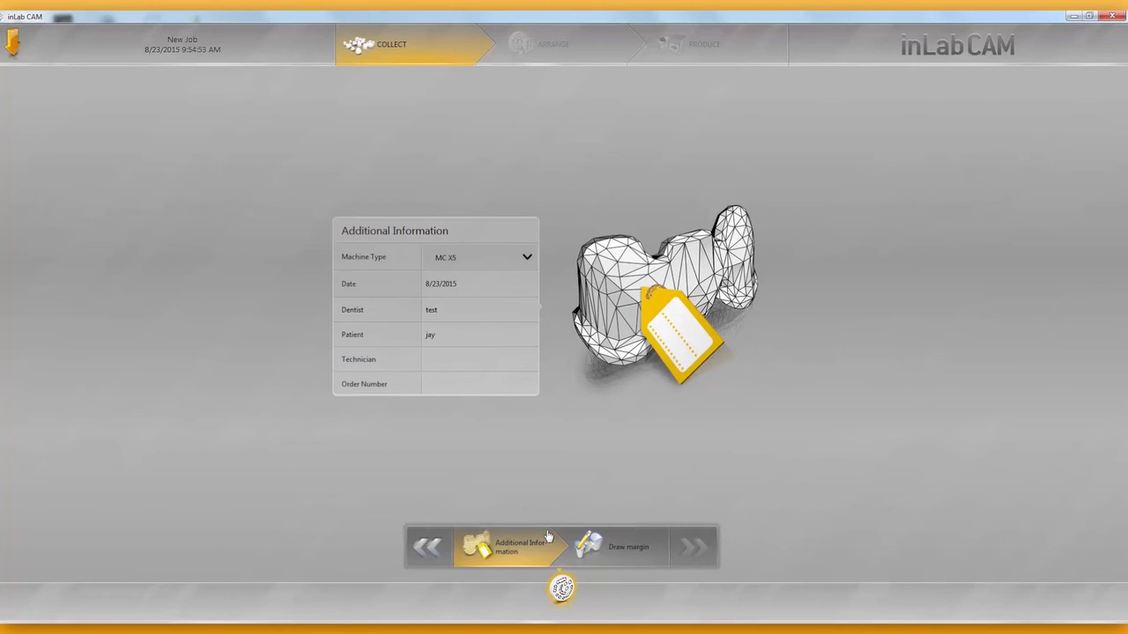
# Trace the crown's margin around the edge of its inner cavity using automatic margin detection, and close the margin line
pyautogui.click(639, 548)
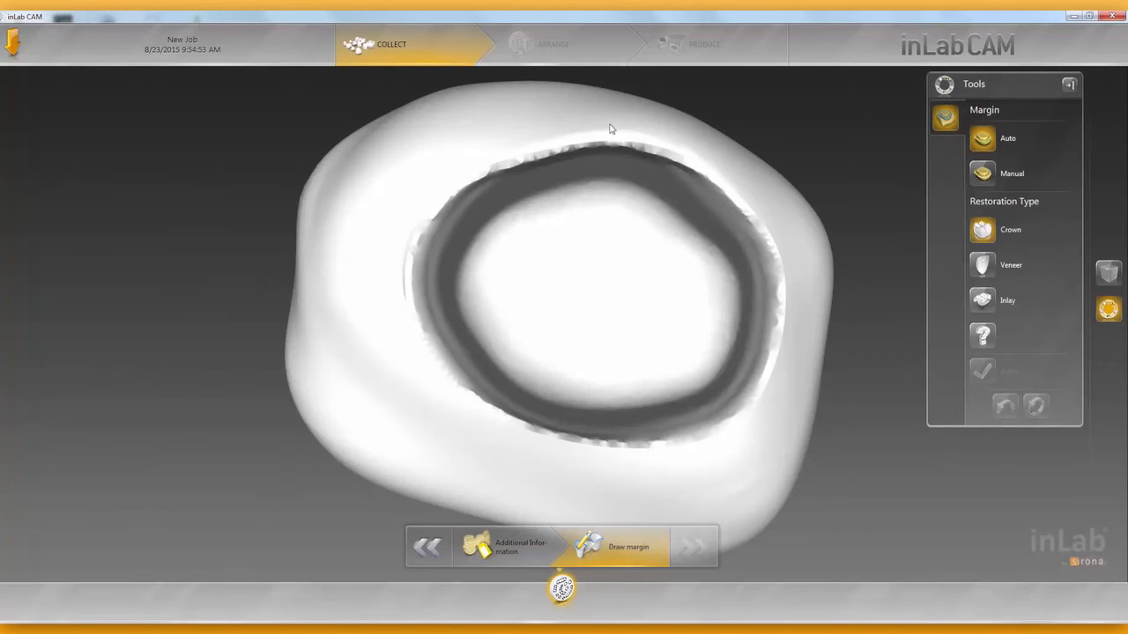
pyautogui.scroll(-4, 592, 240)
pyautogui.moveTo(574, 159); pyautogui.dragTo(566, 206)
pyautogui.scroll(-2, 563, 180)
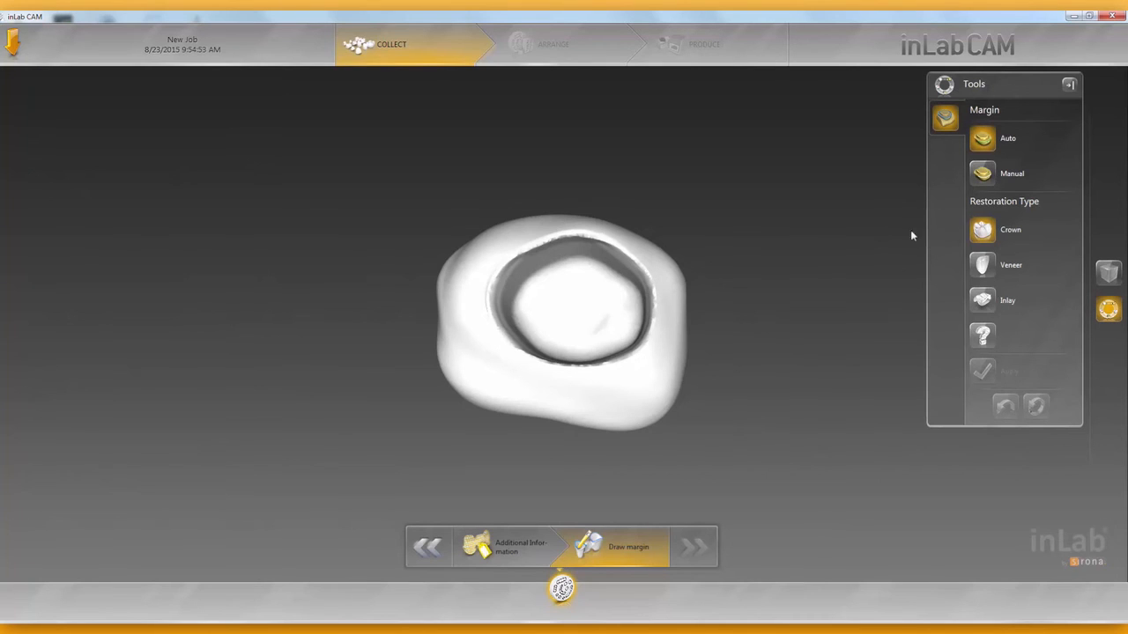
pyautogui.moveTo(779, 329); pyautogui.dragTo(739, 305, button='right')
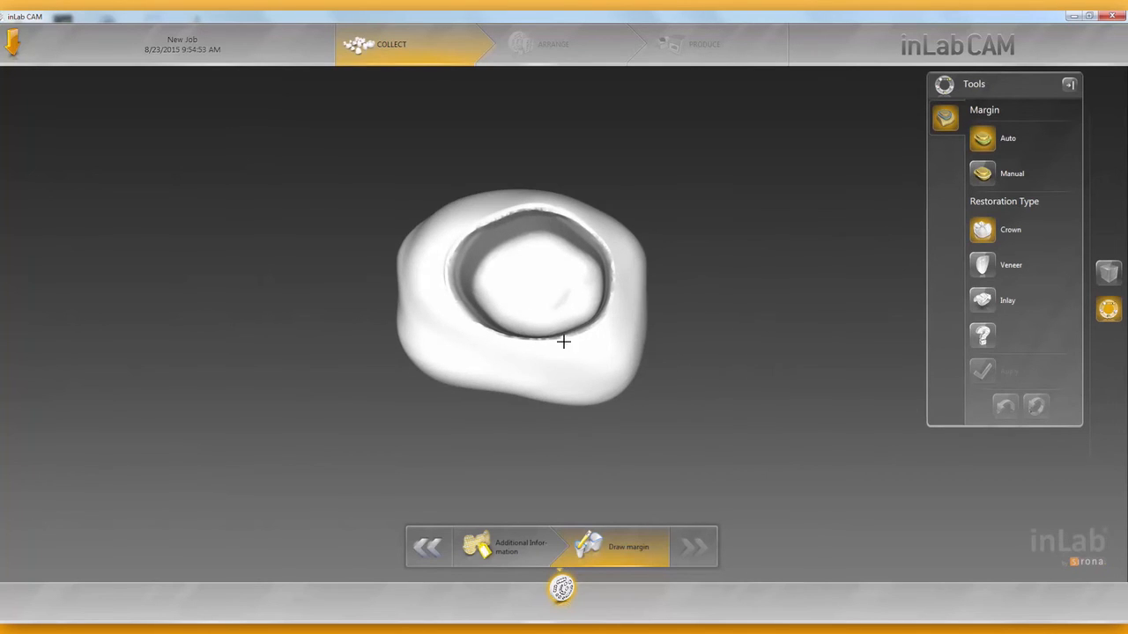
pyautogui.click(566, 335)
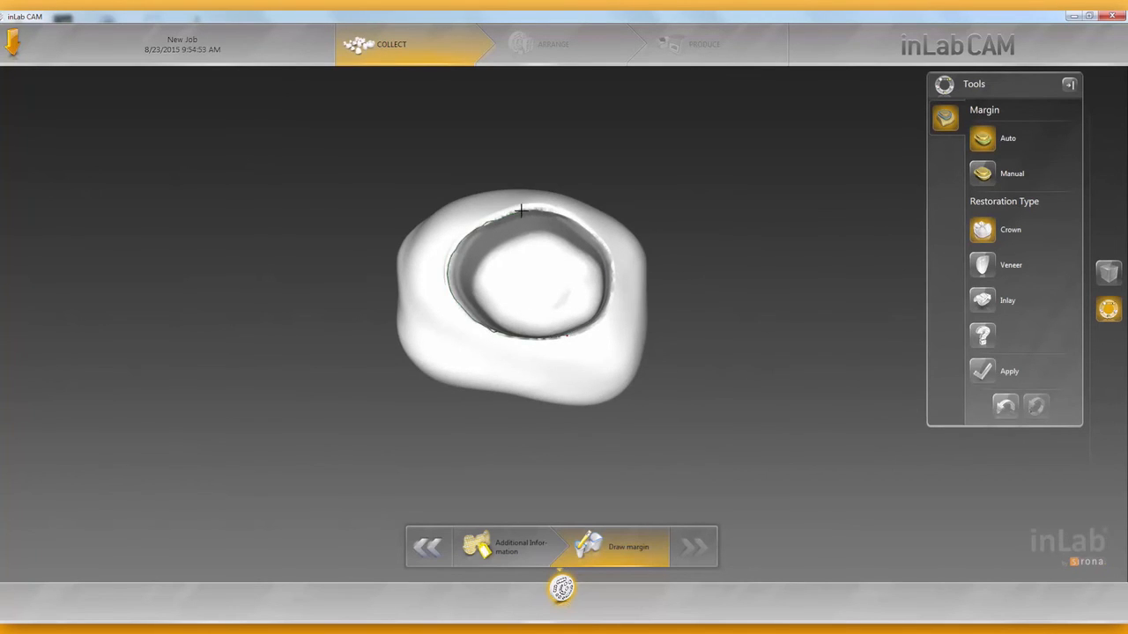
pyautogui.click(561, 333)
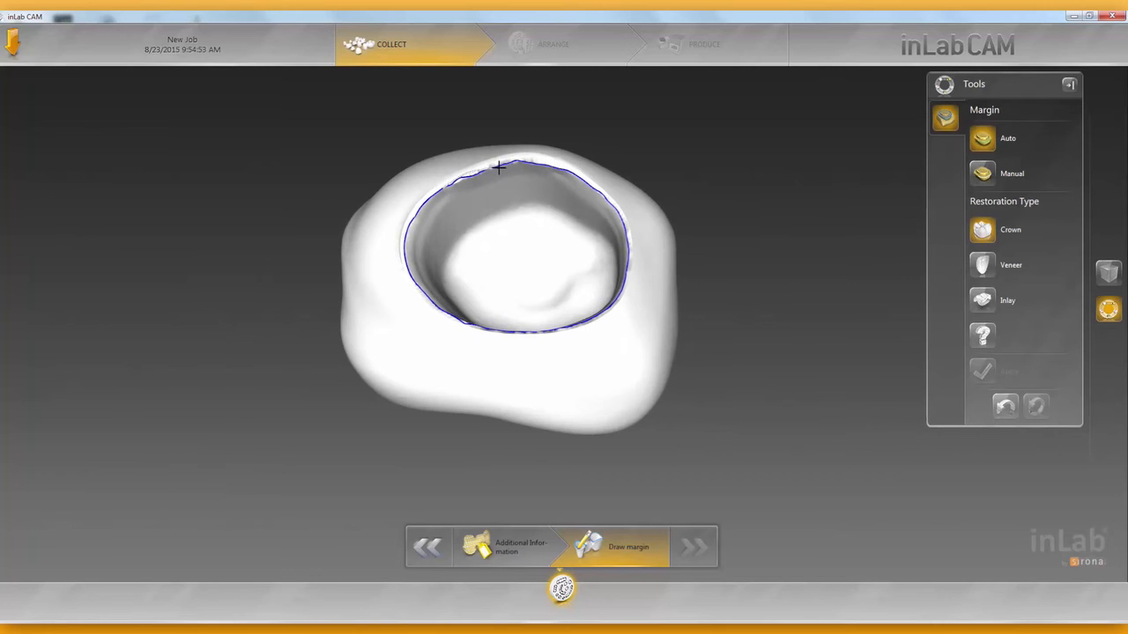
pyautogui.doubleClick(570, 171)
# Check the margin line from above, apply it, and finish importing the crown into the job's item list
pyautogui.moveTo(551, 144)
pyautogui.mouseDown()
pyautogui.moveTo(547, 179)
pyautogui.moveTo(546, 156)
pyautogui.mouseUp()
pyautogui.moveTo(469, 284); pyautogui.dragTo(535, 427)
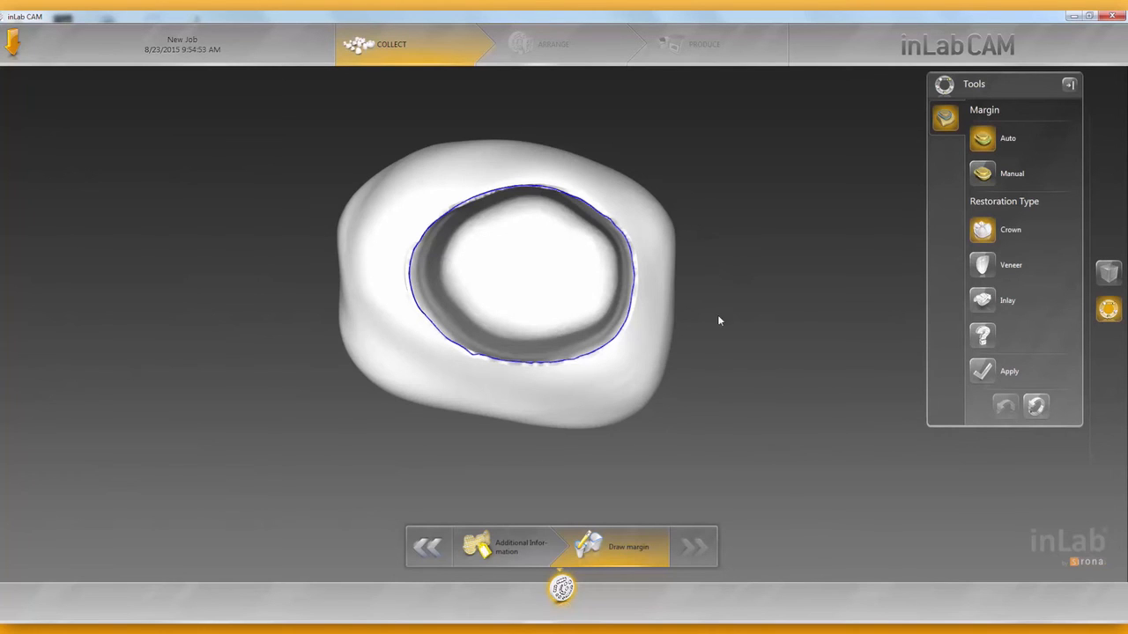
pyautogui.moveTo(704, 390); pyautogui.dragTo(738, 377)
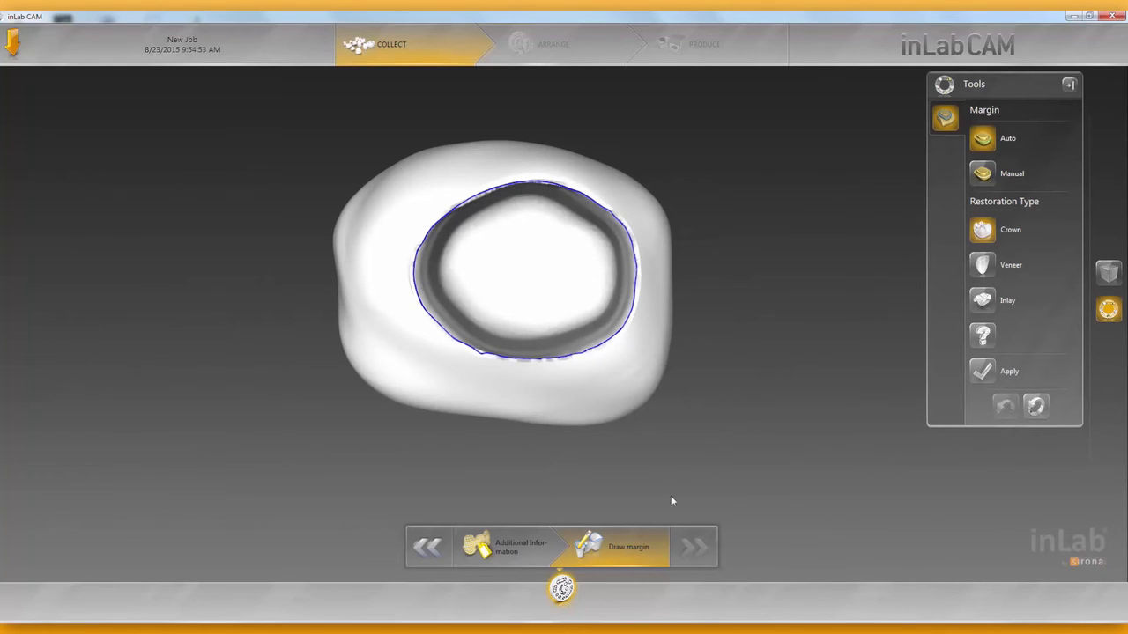
pyautogui.click(983, 371)
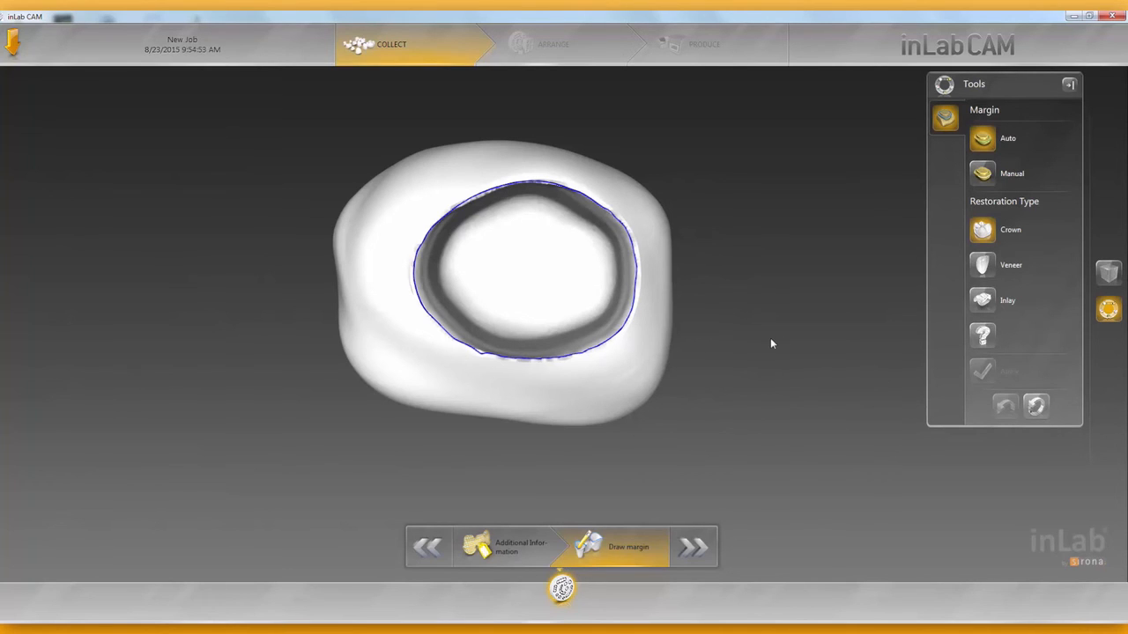
pyautogui.click(690, 547)
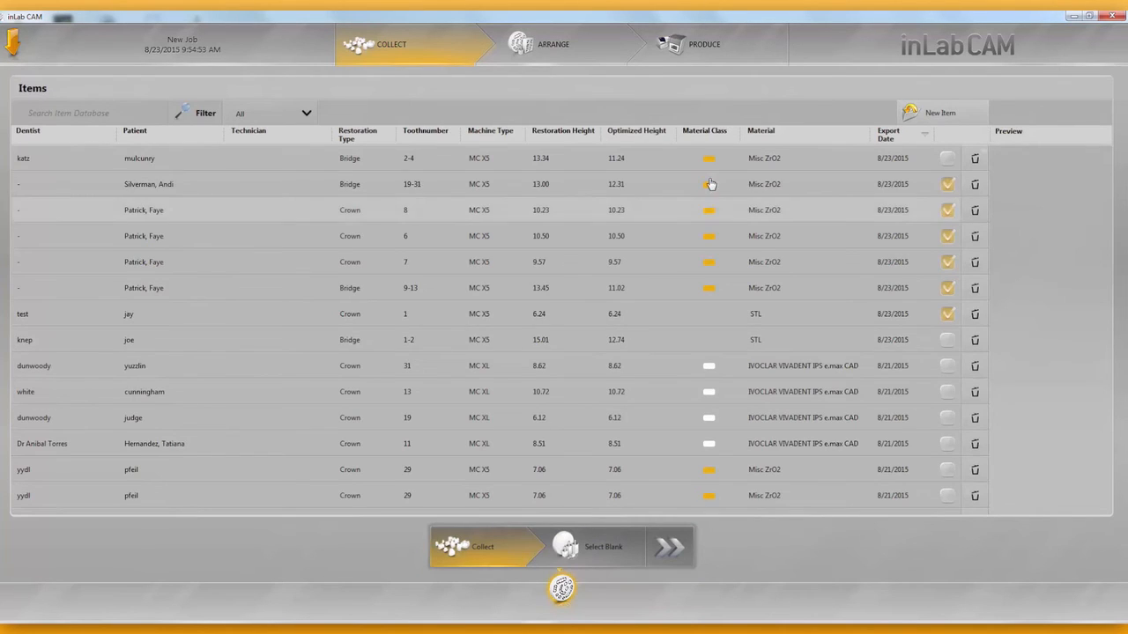
# Proceed to restoration positioning on the Misc ZrO2 Ø 98,5 x 15 Bruxir 15 D2 blank, move crown 4 off the disc and shift bridge 1 away from bridge 5
pyautogui.click(588, 539)
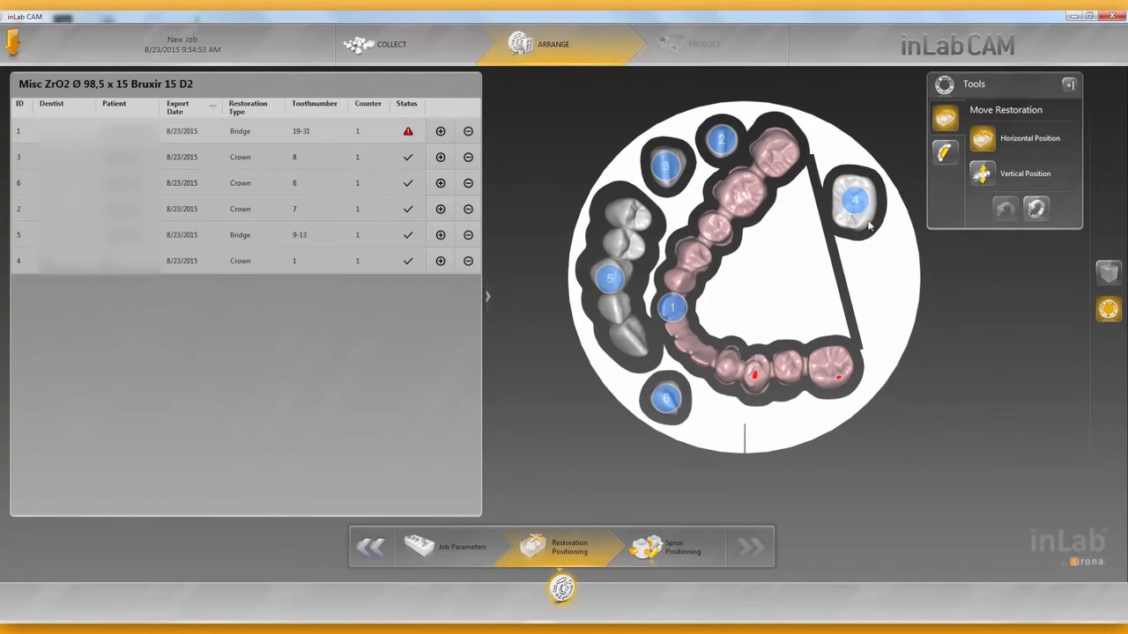
pyautogui.moveTo(859, 203); pyautogui.dragTo(887, 472)
pyautogui.moveTo(673, 313); pyautogui.dragTo(706, 329)
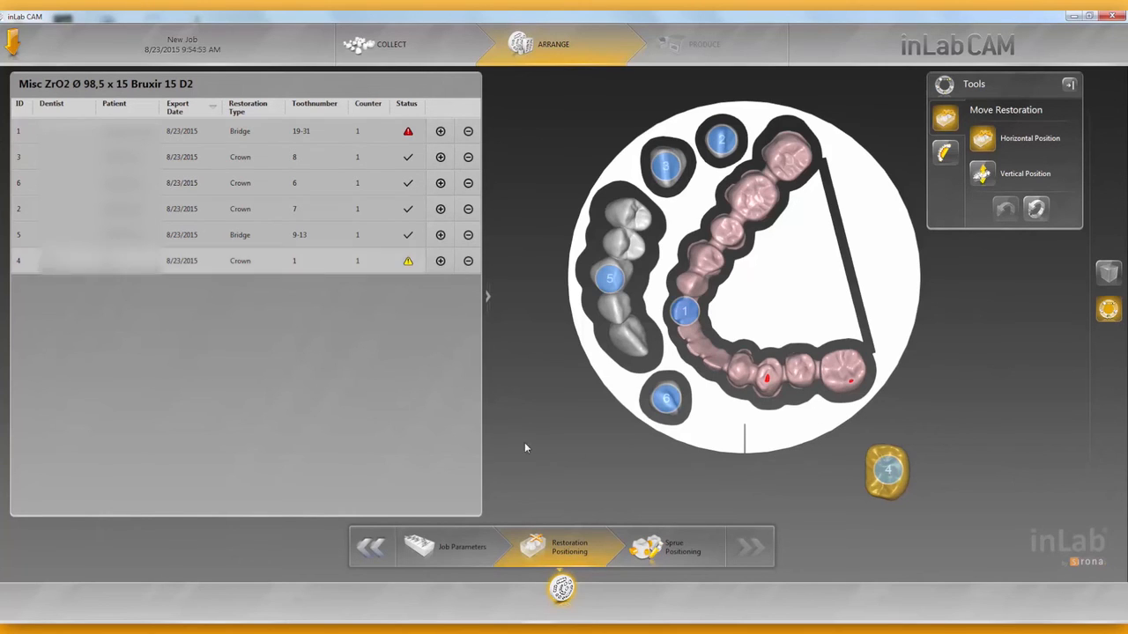
# Adjust the vertical position of bridge 1 inside the blank to clear its positioning error
pyautogui.click(980, 173)
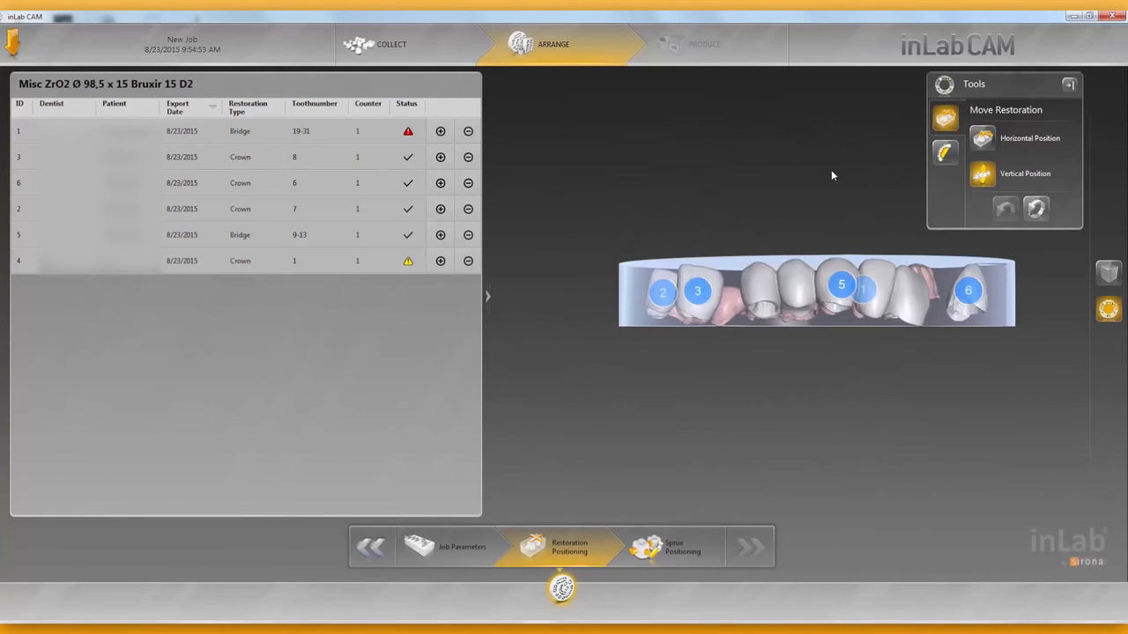
pyautogui.scroll(3, 703, 321)
pyautogui.moveTo(614, 349); pyautogui.dragTo(715, 342)
pyautogui.moveTo(715, 342); pyautogui.dragTo(705, 254, button='right')
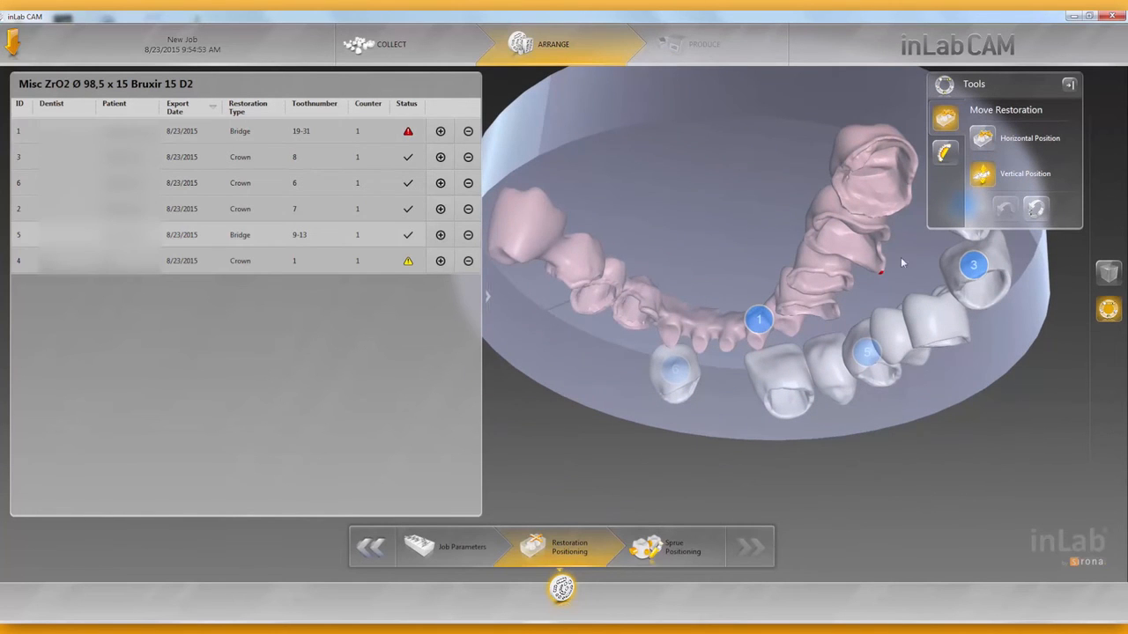
pyautogui.moveTo(703, 210); pyautogui.dragTo(599, 216, button='right')
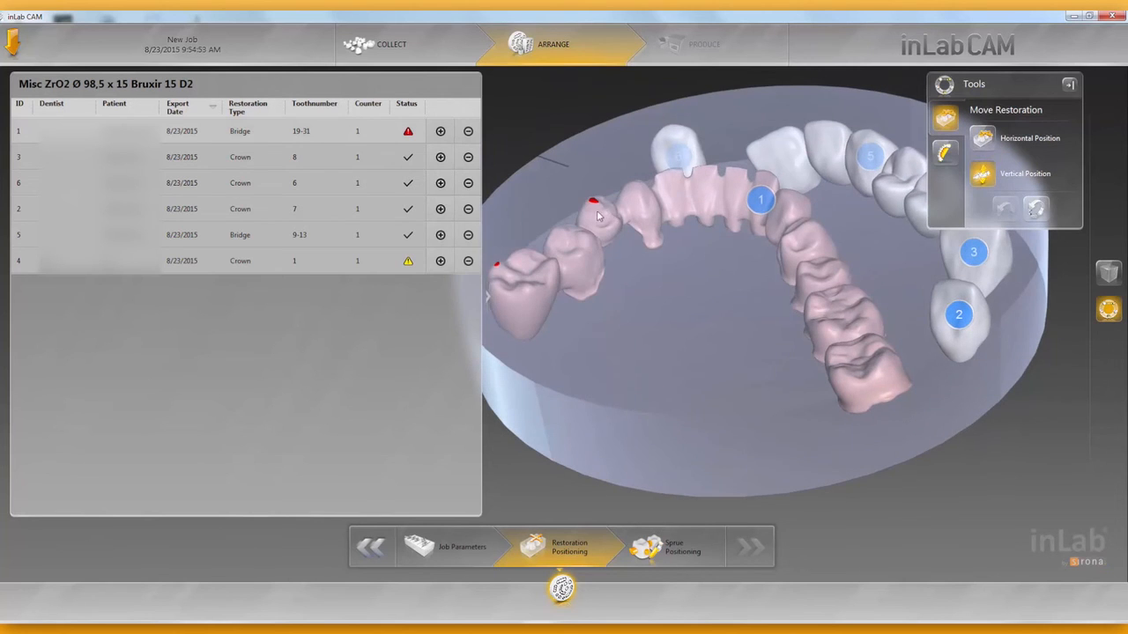
pyautogui.moveTo(815, 263); pyautogui.dragTo(834, 322, button='right')
pyautogui.moveTo(770, 262); pyautogui.dragTo(769, 261)
pyautogui.moveTo(751, 311); pyautogui.dragTo(732, 393, button='right')
pyautogui.moveTo(837, 347); pyautogui.dragTo(837, 308, button='right')
pyautogui.moveTo(763, 375); pyautogui.dragTo(772, 475)
pyautogui.moveTo(678, 308); pyautogui.dragTo(682, 326, button='right')
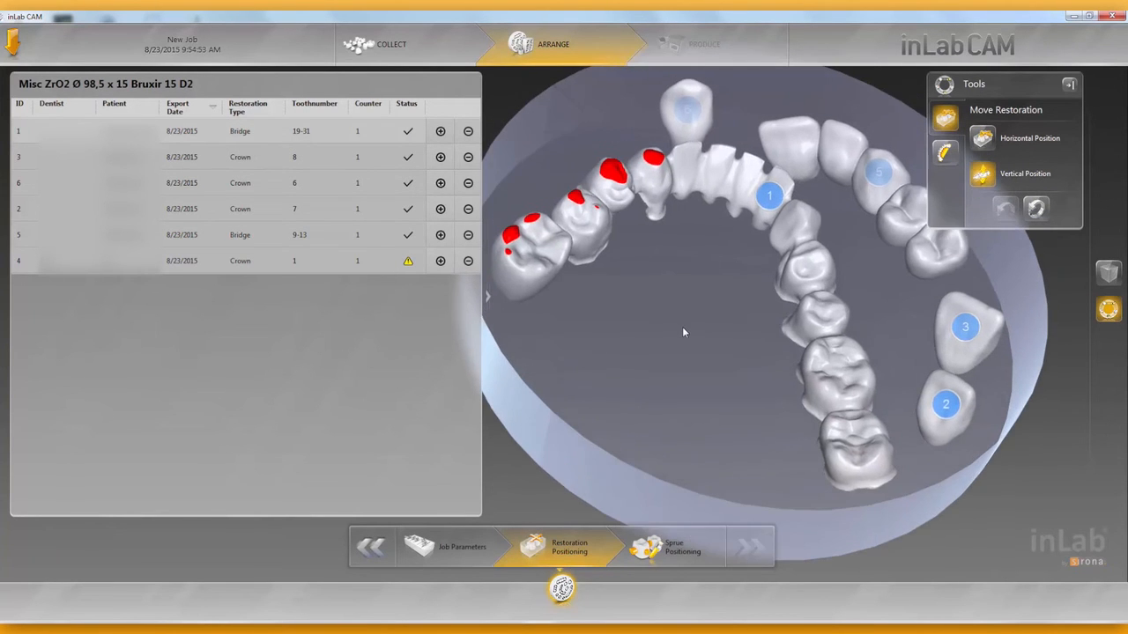
# Examine the red areas on bridge 1 from above the blank, and return to horizontal positioning
pyautogui.scroll(-3, 681, 326)
pyautogui.moveTo(708, 307); pyautogui.dragTo(705, 288)
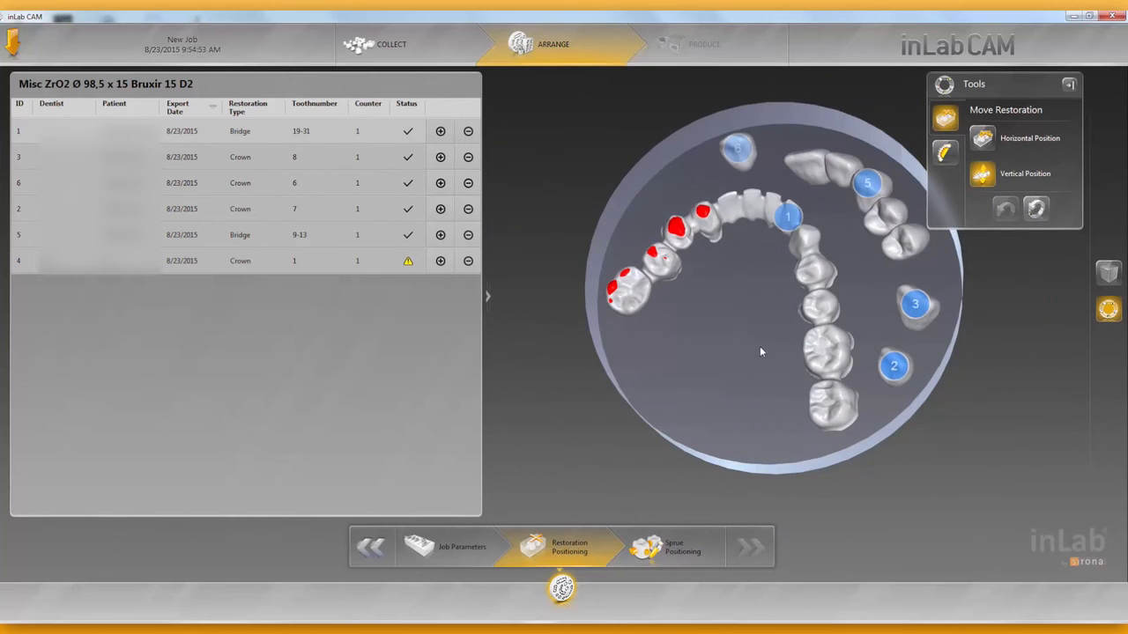
pyautogui.moveTo(725, 337); pyautogui.dragTo(709, 331, button='right')
pyautogui.moveTo(709, 331); pyautogui.dragTo(706, 339)
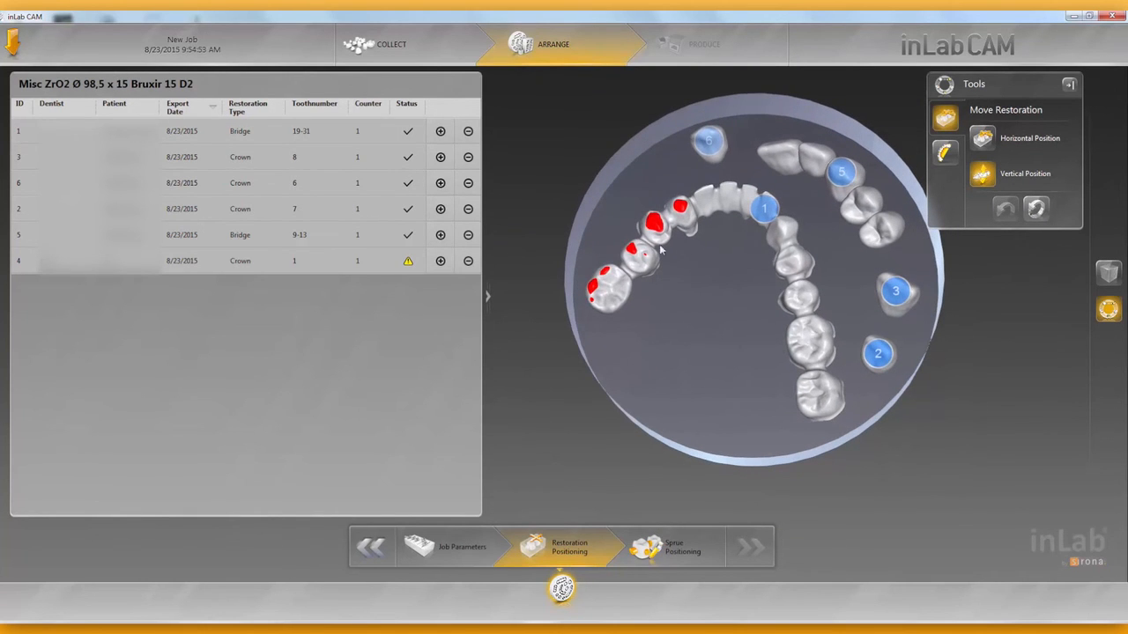
pyautogui.moveTo(690, 311); pyautogui.dragTo(698, 315)
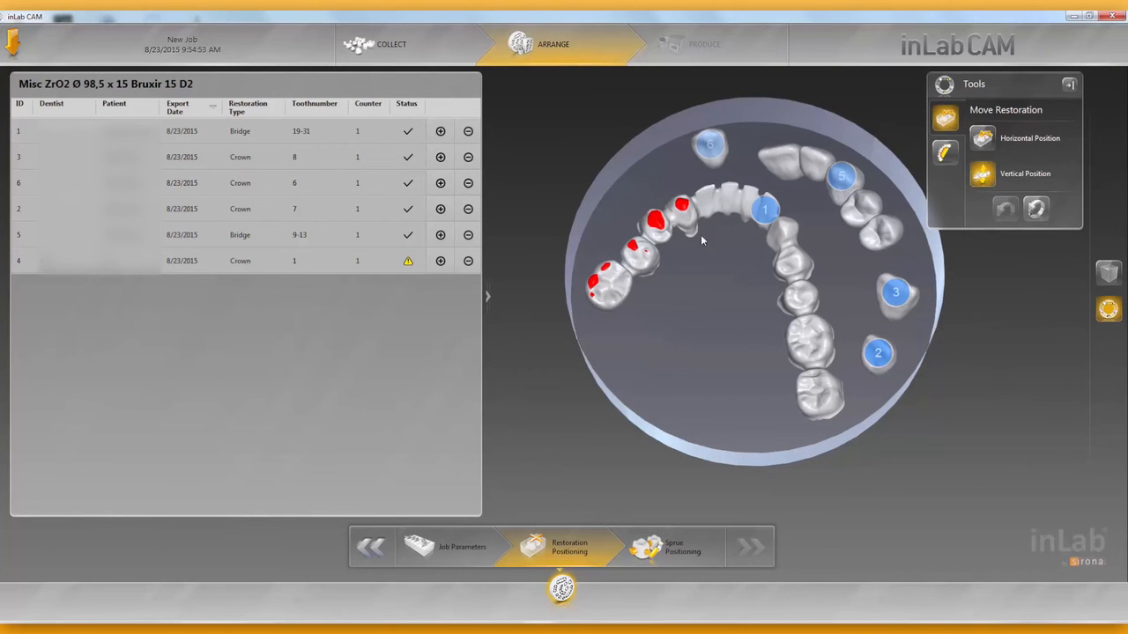
pyautogui.moveTo(720, 294); pyautogui.dragTo(846, 216)
pyautogui.click(984, 144)
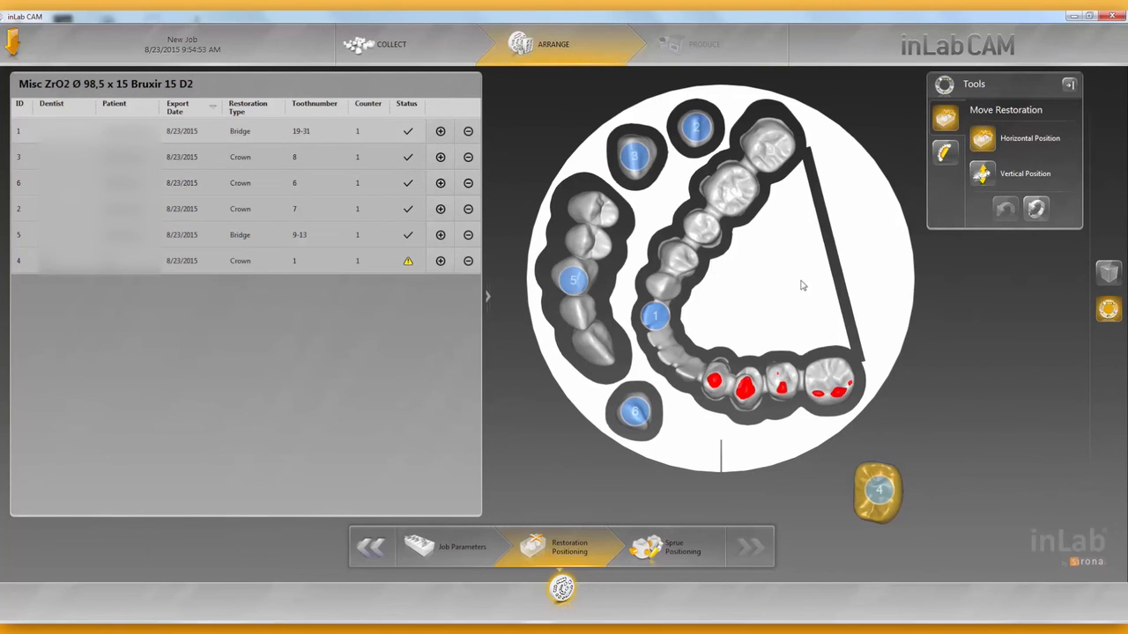
# Deactivate the sinter support for all restorations, and activate it again
pyautogui.click(750, 283)
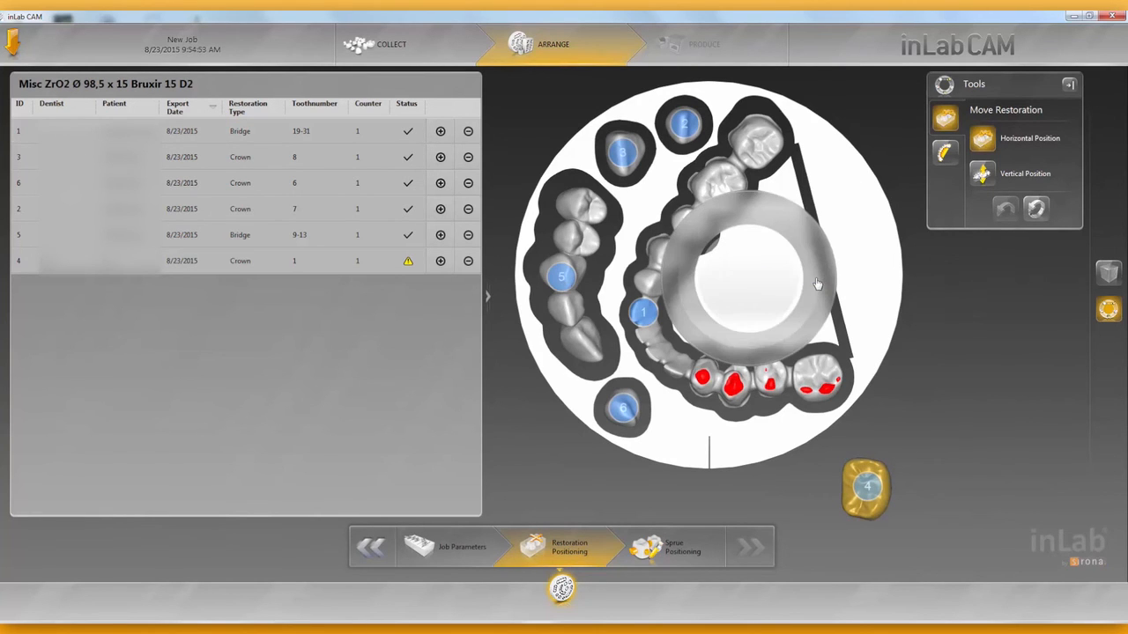
pyautogui.click(819, 280)
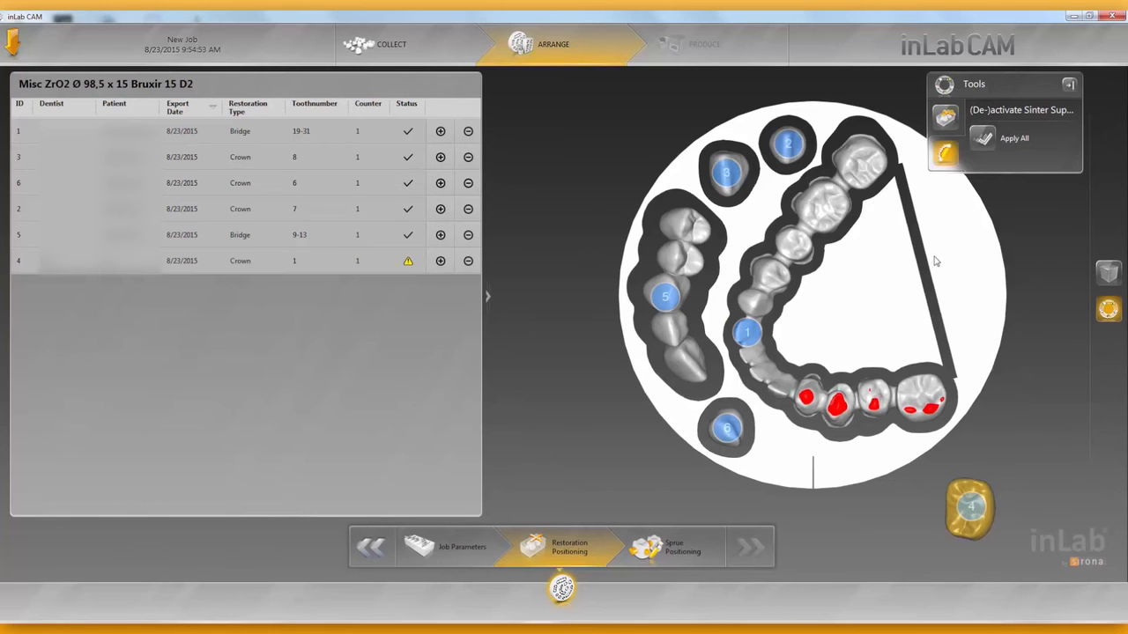
pyautogui.click(983, 141)
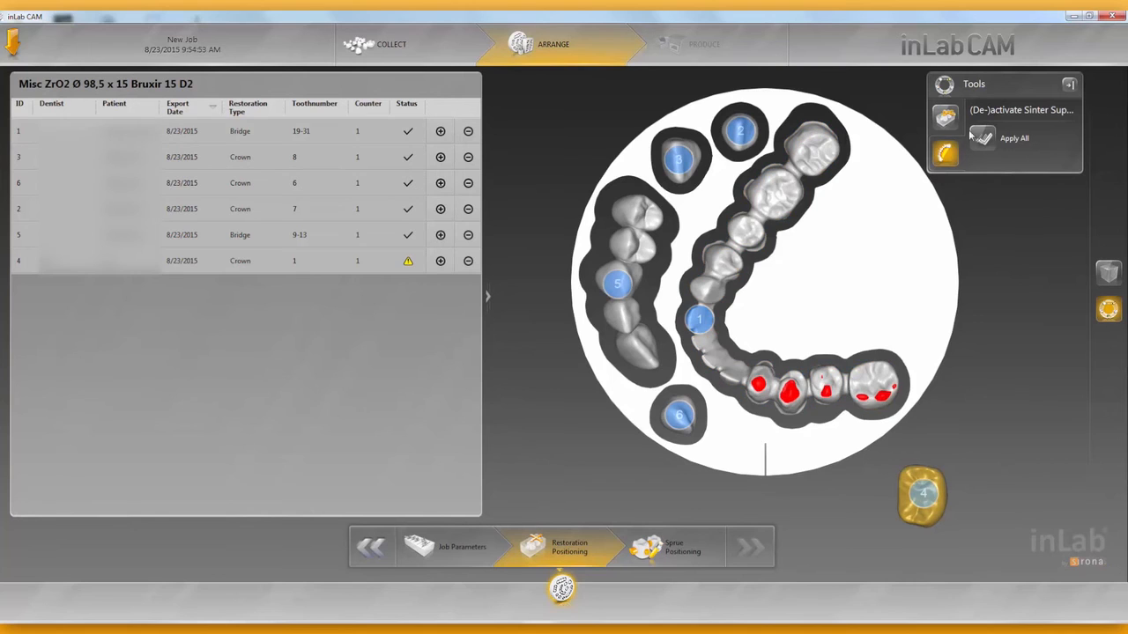
pyautogui.click(983, 138)
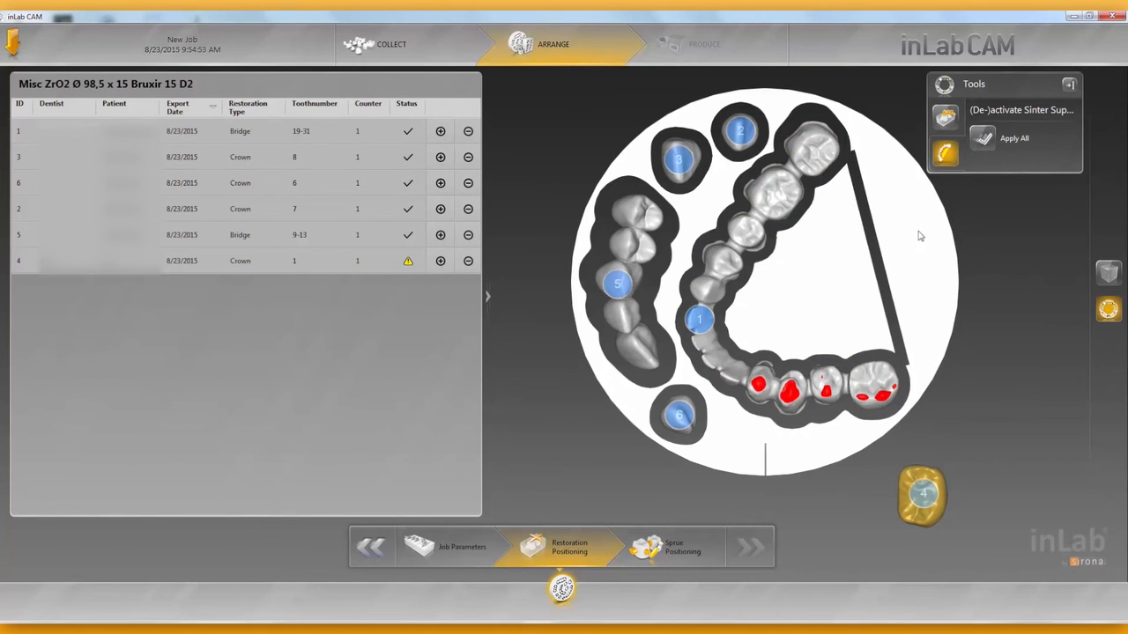
pyautogui.moveTo(911, 230); pyautogui.dragTo(879, 224, button='right')
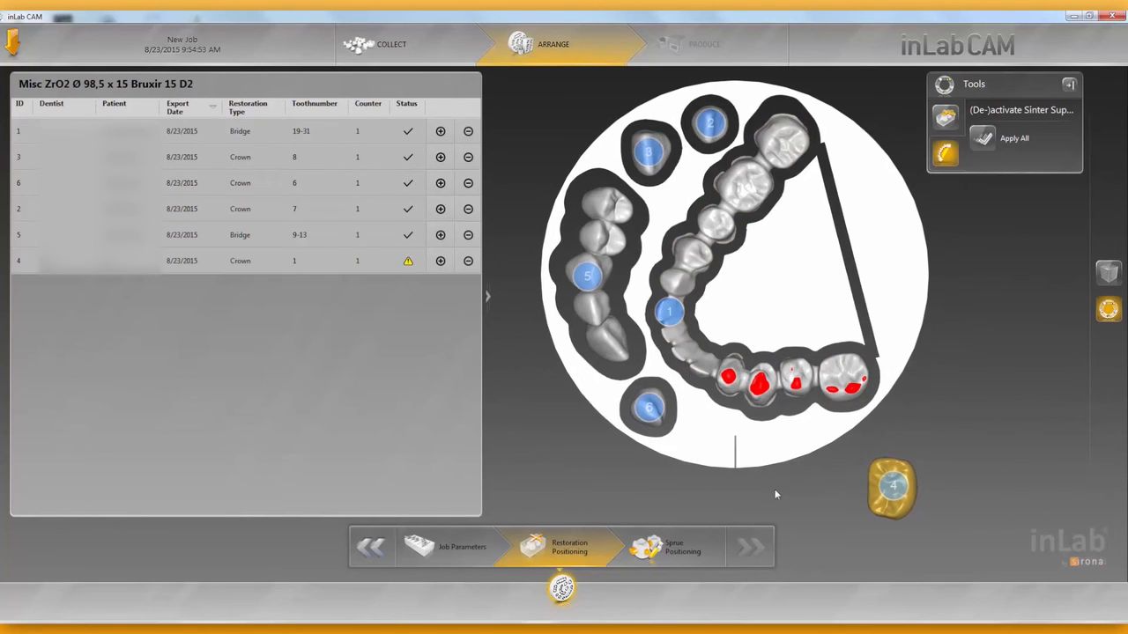
# Proceed to sprue positioning and inspect the sprues around bridge 1 from the occlusal side
pyautogui.click(671, 550)
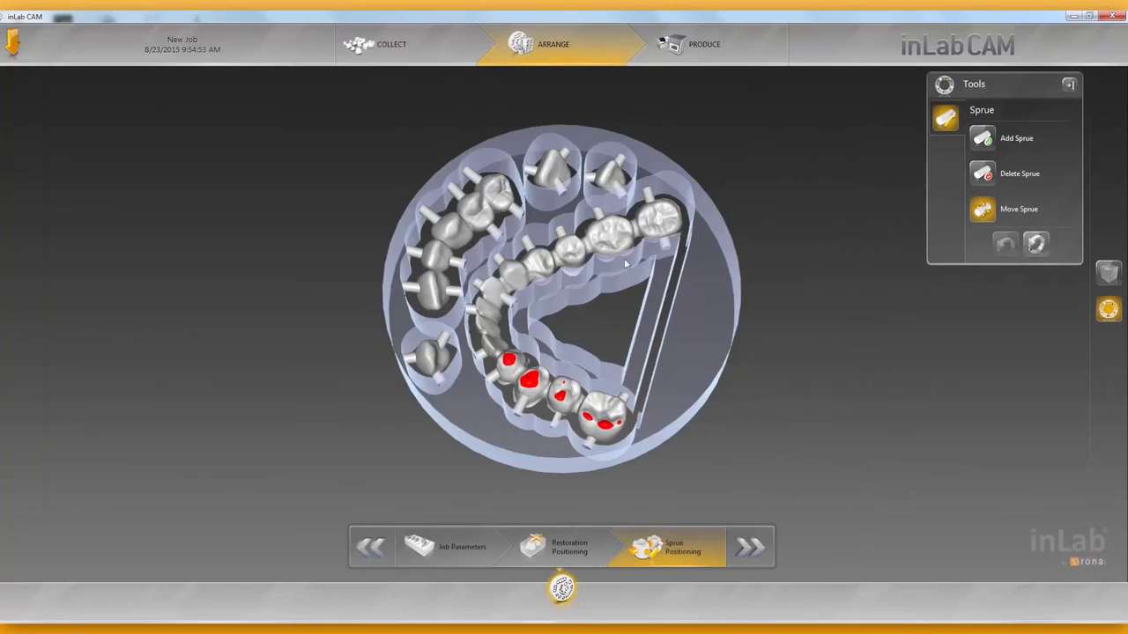
pyautogui.moveTo(625, 260); pyautogui.dragTo(612, 290)
pyautogui.scroll(3, 602, 336)
pyautogui.moveTo(446, 381); pyautogui.dragTo(277, 201)
pyautogui.moveTo(541, 301); pyautogui.dragTo(569, 281, button='right')
pyautogui.moveTo(694, 397); pyautogui.dragTo(676, 412)
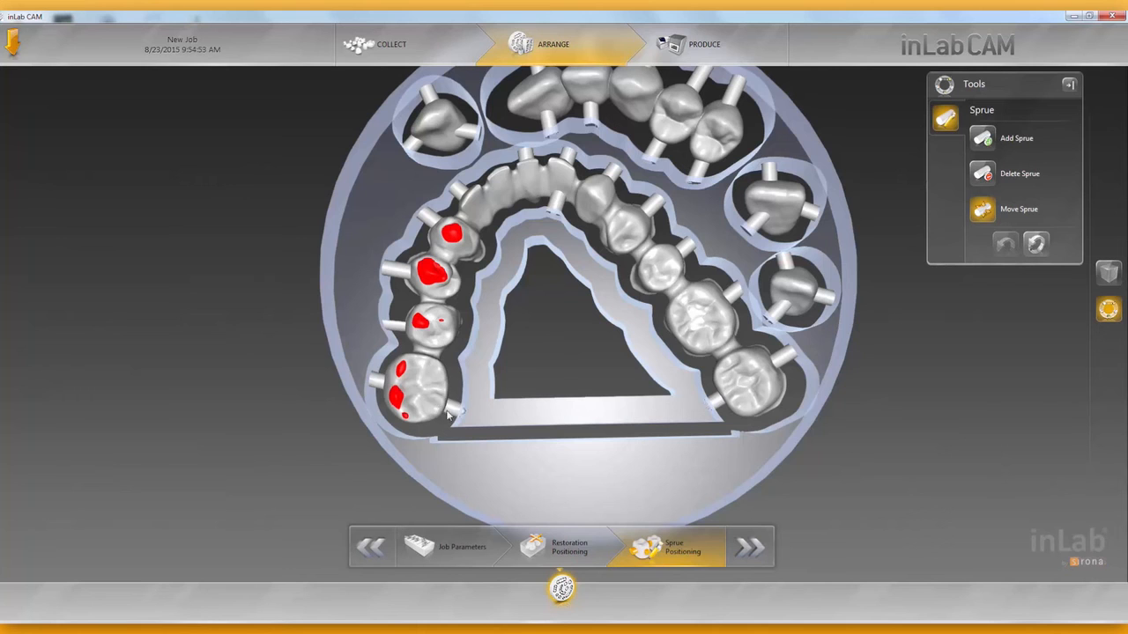
# Delete the sprue on the inner side of bridge 1's front teeth
pyautogui.moveTo(561, 291); pyautogui.dragTo(546, 205)
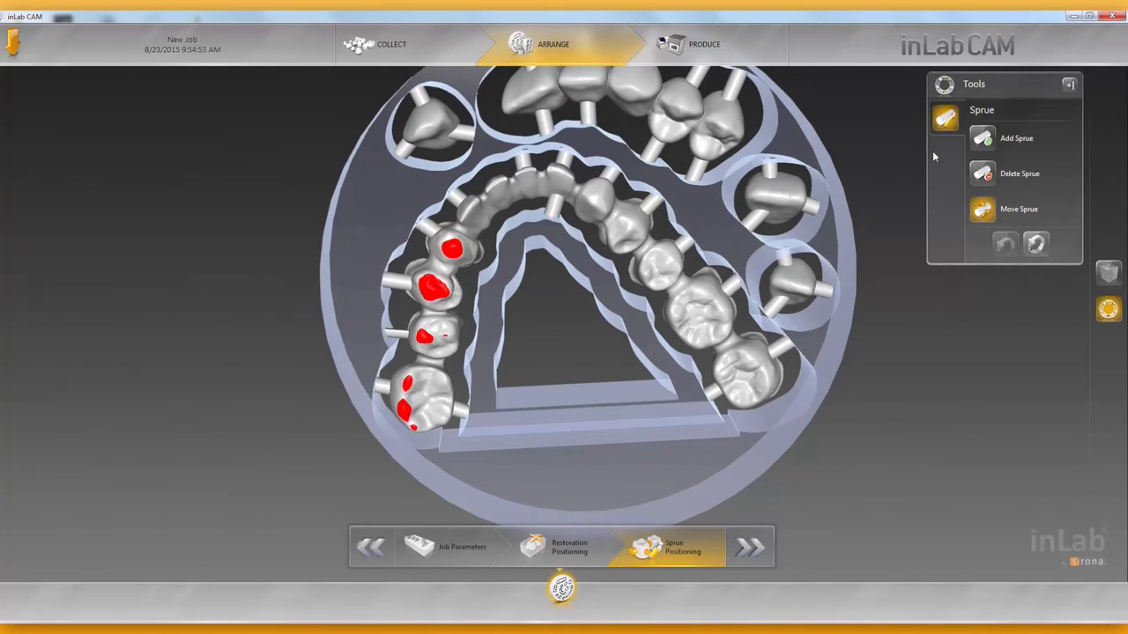
pyautogui.moveTo(623, 315); pyautogui.dragTo(627, 278)
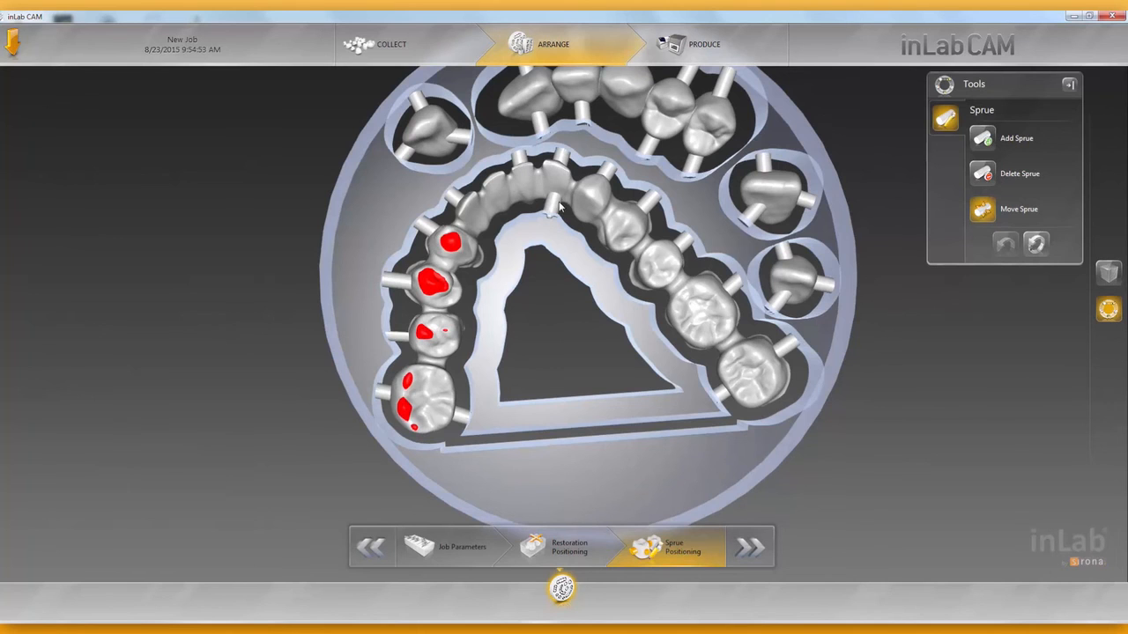
pyautogui.moveTo(543, 293); pyautogui.dragTo(538, 297)
pyautogui.click(984, 175)
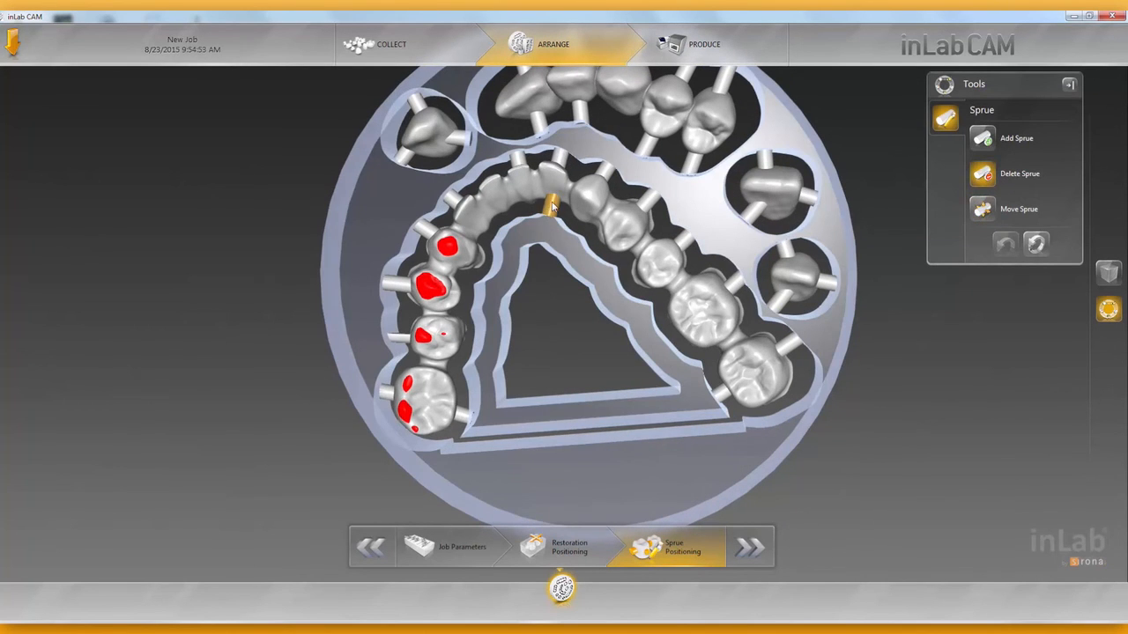
pyautogui.moveTo(560, 308); pyautogui.dragTo(577, 321)
# Add a new sprue on the inner side of bridge 1's central front teeth
pyautogui.click(976, 146)
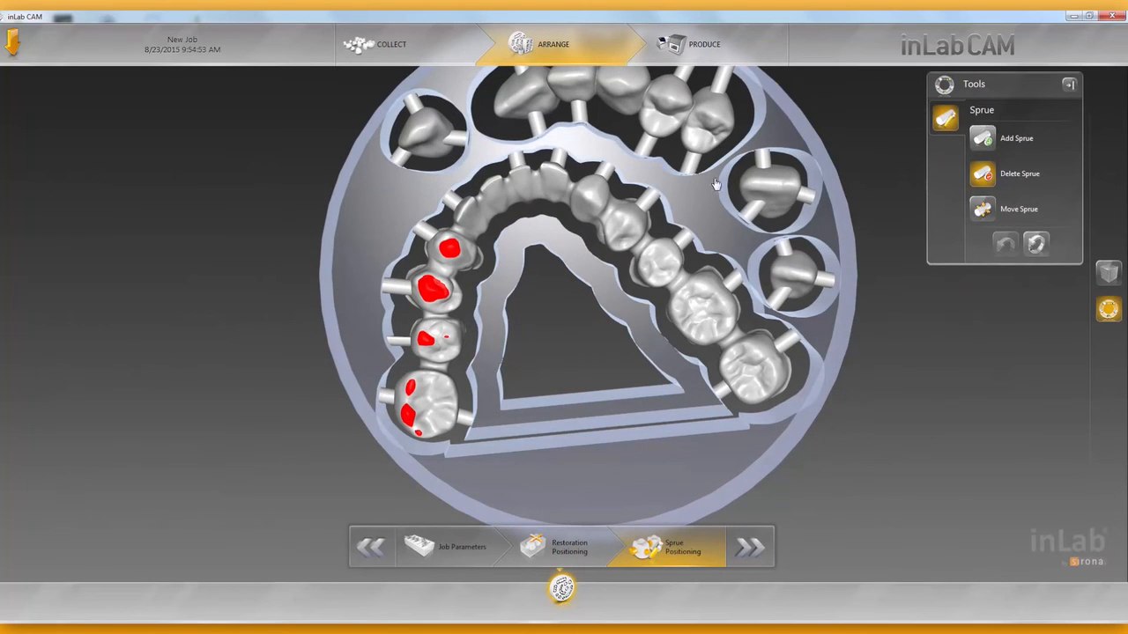
pyautogui.moveTo(543, 213); pyautogui.dragTo(532, 208)
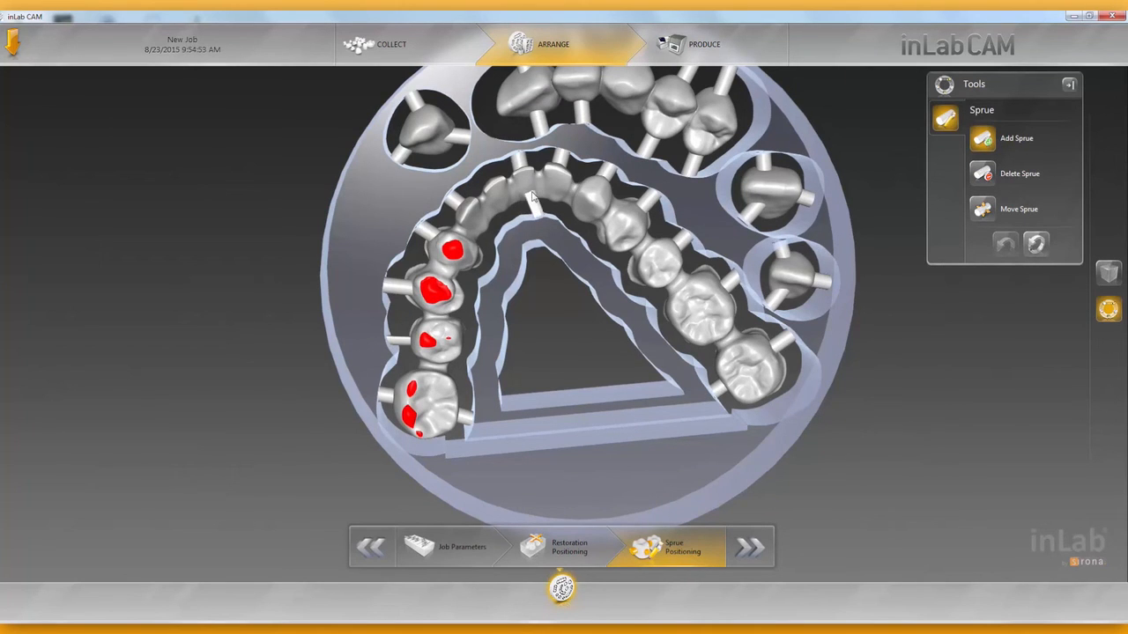
pyautogui.moveTo(563, 298)
pyautogui.mouseDown()
pyautogui.moveTo(582, 301)
pyautogui.moveTo(531, 297)
pyautogui.moveTo(559, 288)
pyautogui.mouseUp()
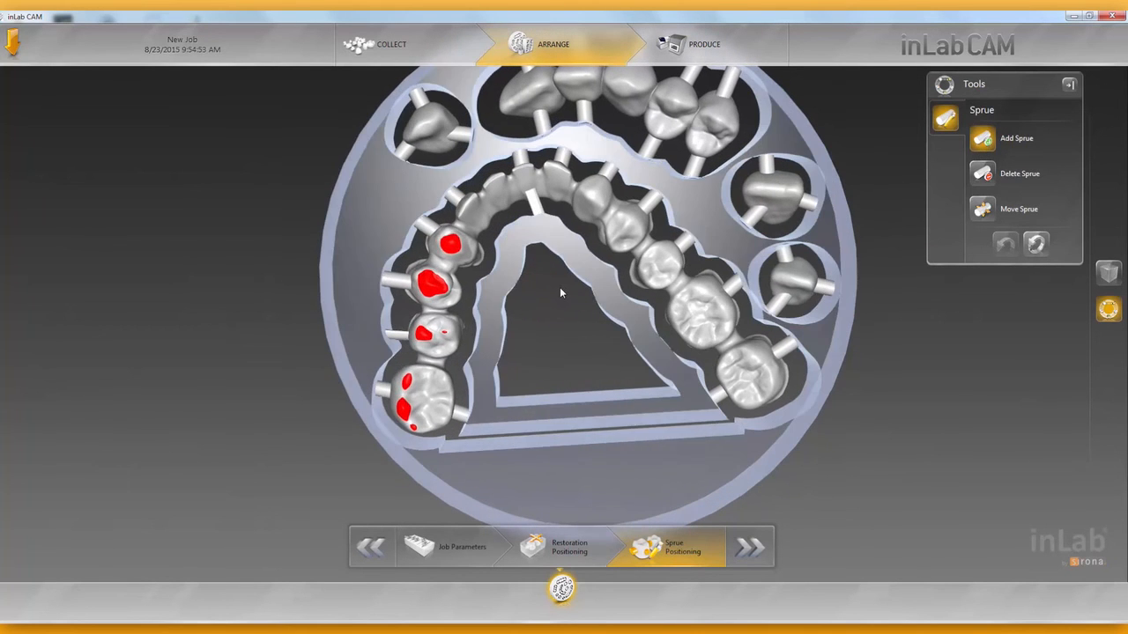
# Remove the newly added inner sprue from bridge 1's front teeth
pyautogui.click(982, 209)
pyautogui.scroll(5, 574, 364)
pyautogui.moveTo(631, 256); pyautogui.dragTo(621, 262)
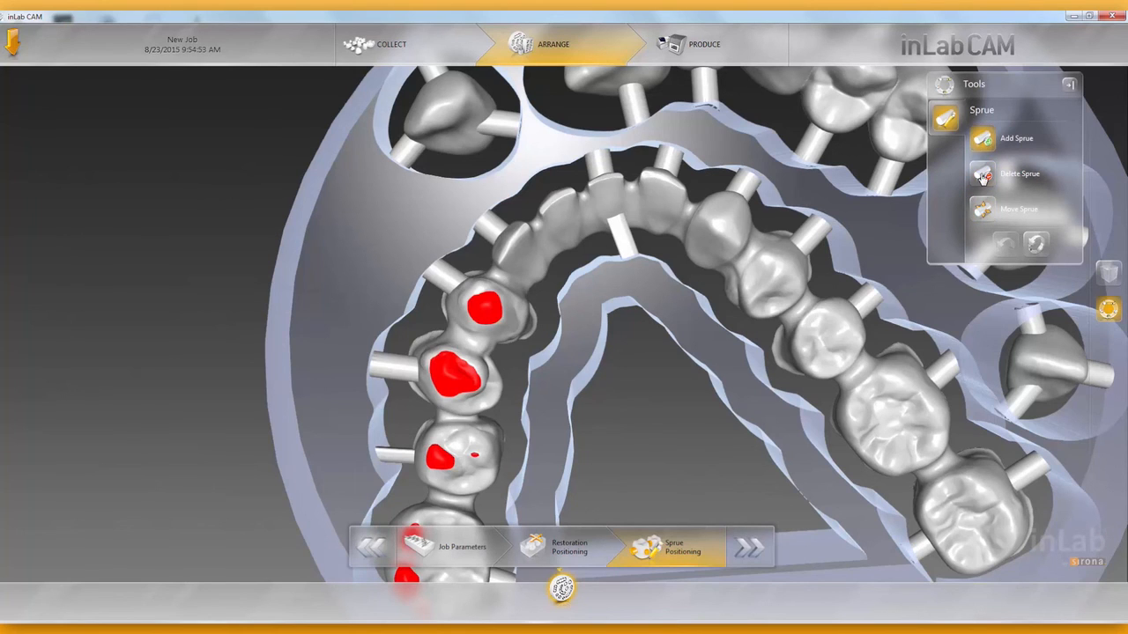
pyautogui.click(982, 175)
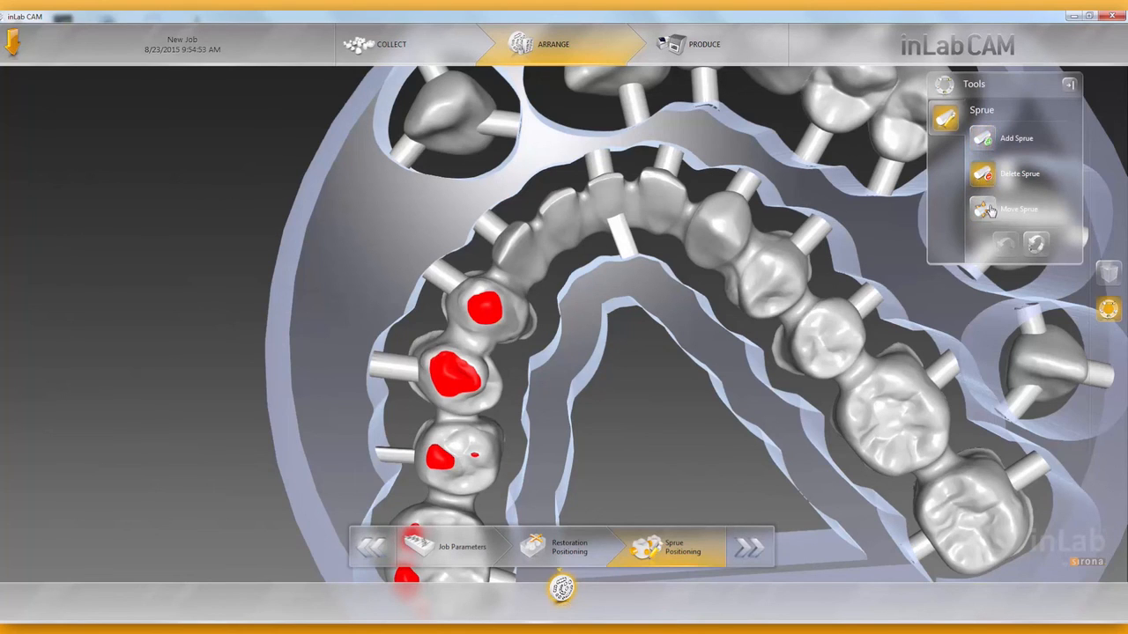
pyautogui.click(623, 248)
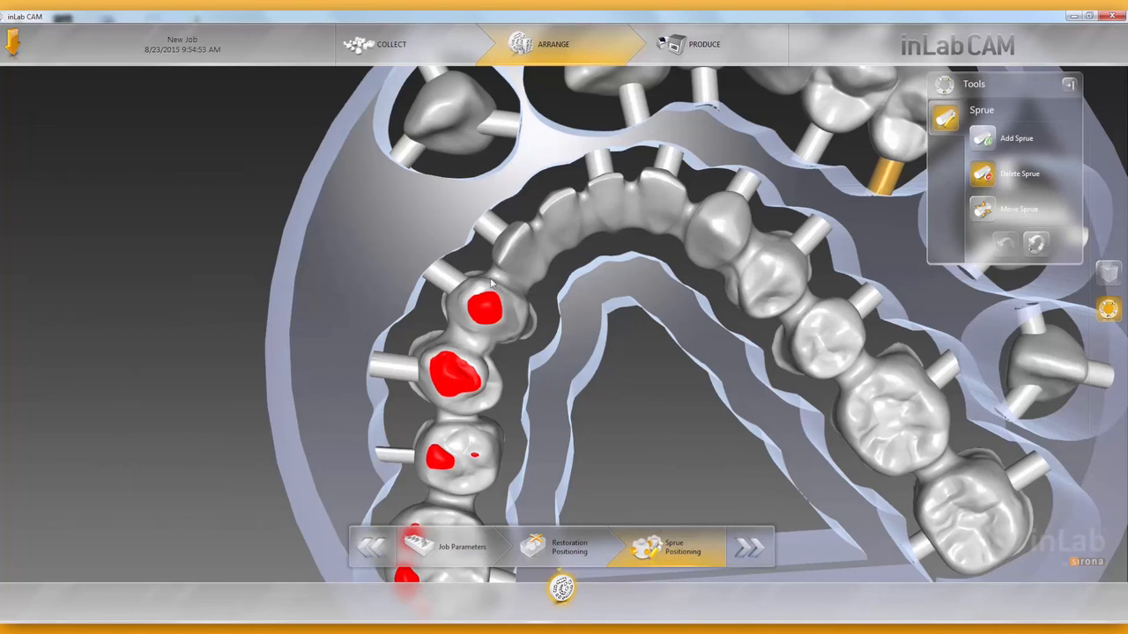
# Add a sprue again on the inner side of bridge 1's front teeth
pyautogui.click(566, 235)
pyautogui.scroll(-5, 614, 407)
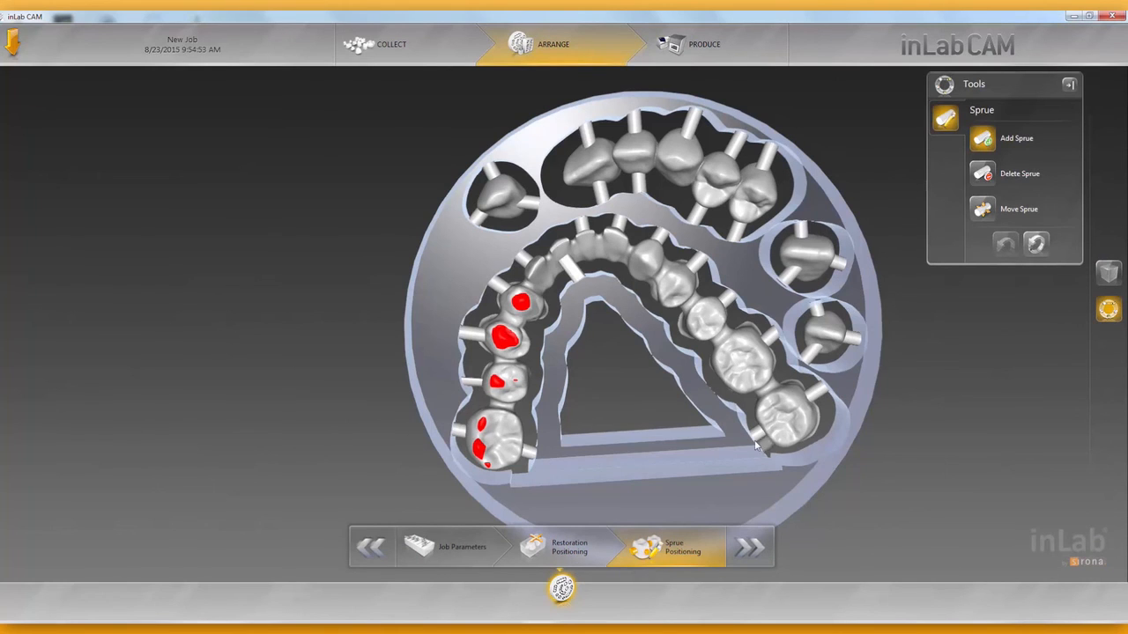
pyautogui.moveTo(643, 384); pyautogui.dragTo(638, 384)
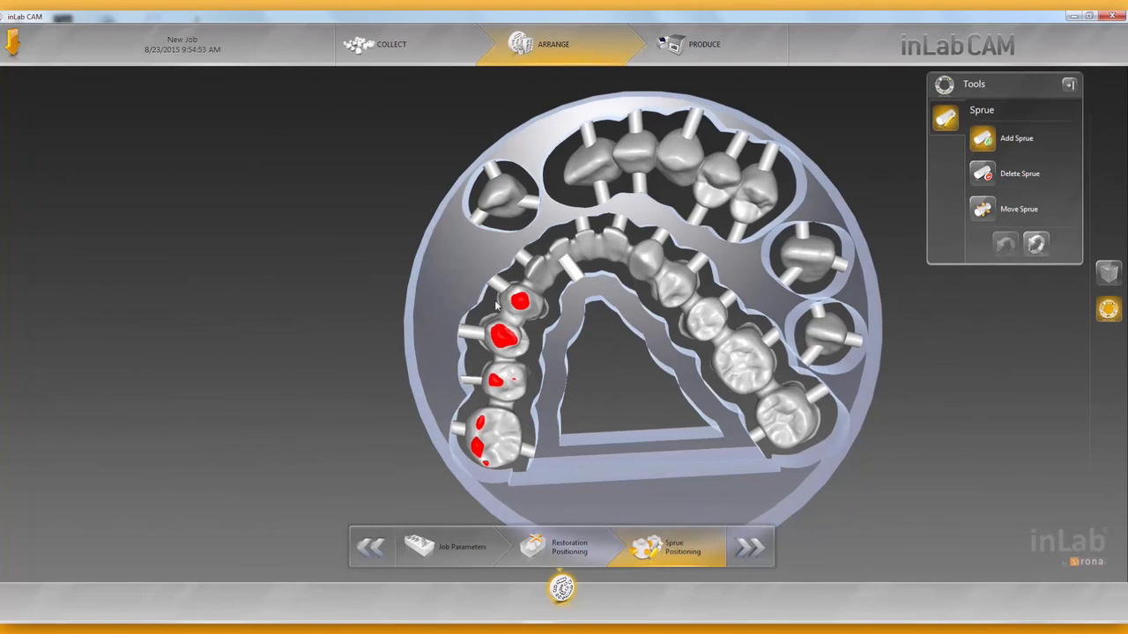
# Delete one of the outer sprues at bridge 1's front teeth and check the whole blank
pyautogui.click(984, 174)
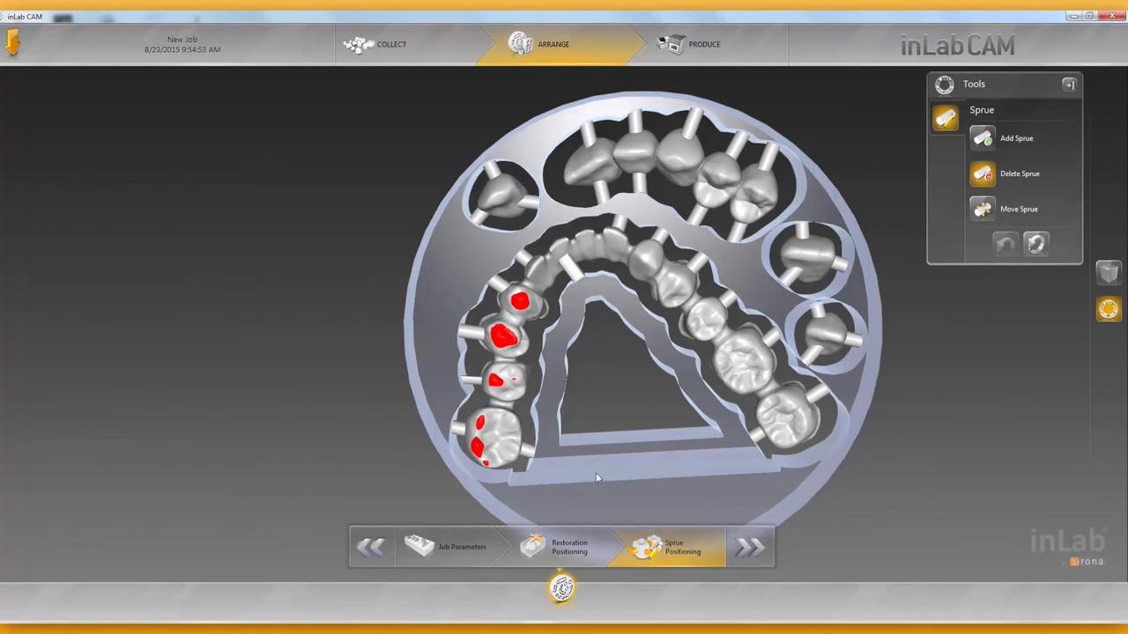
pyautogui.moveTo(615, 454); pyautogui.dragTo(617, 417)
pyautogui.scroll(-2, 617, 412)
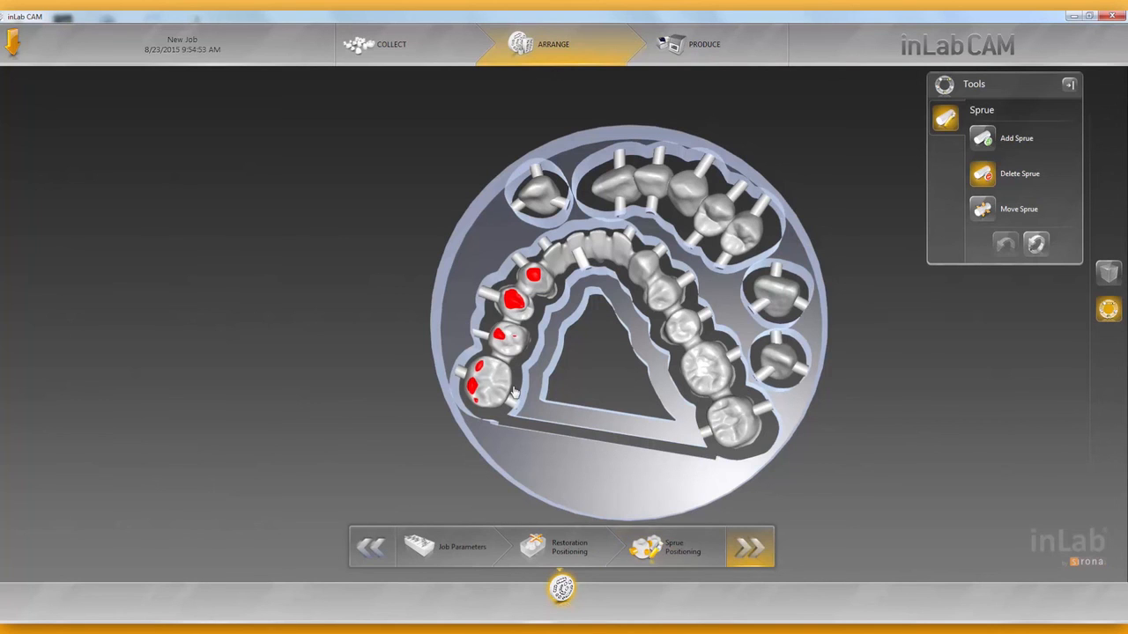
# Proceed to the production preview and set the full-arch bridge's production quality to Rough
pyautogui.click(750, 548)
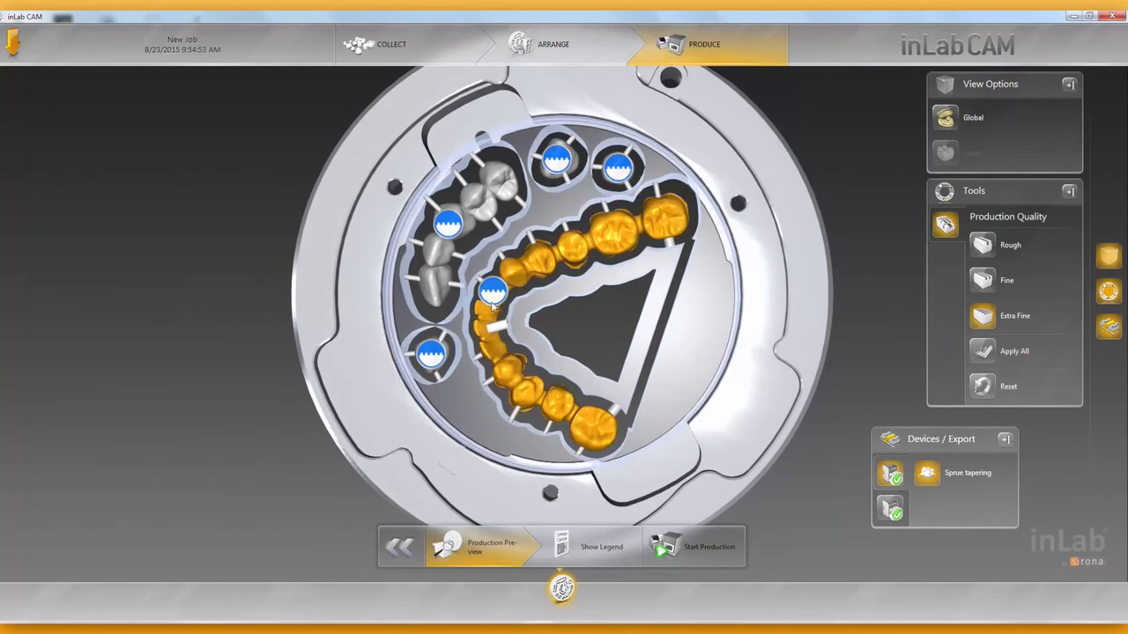
pyautogui.click(982, 245)
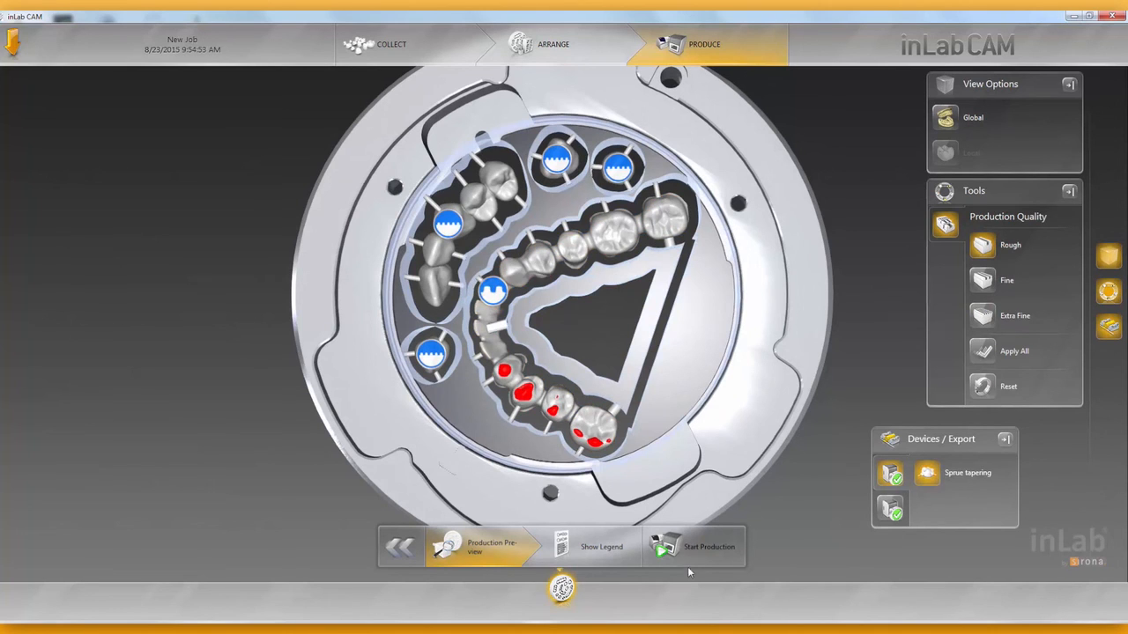
# Create a new job for the MC X5 machine, keeping the job name New Job
pyautogui.click(15, 47)
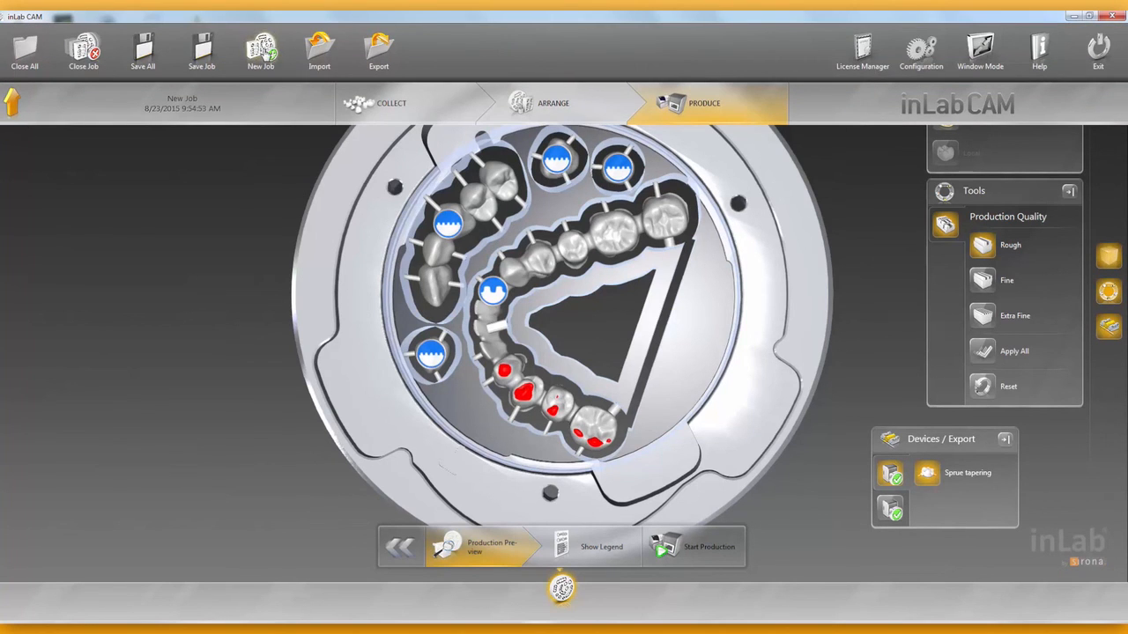
pyautogui.click(264, 54)
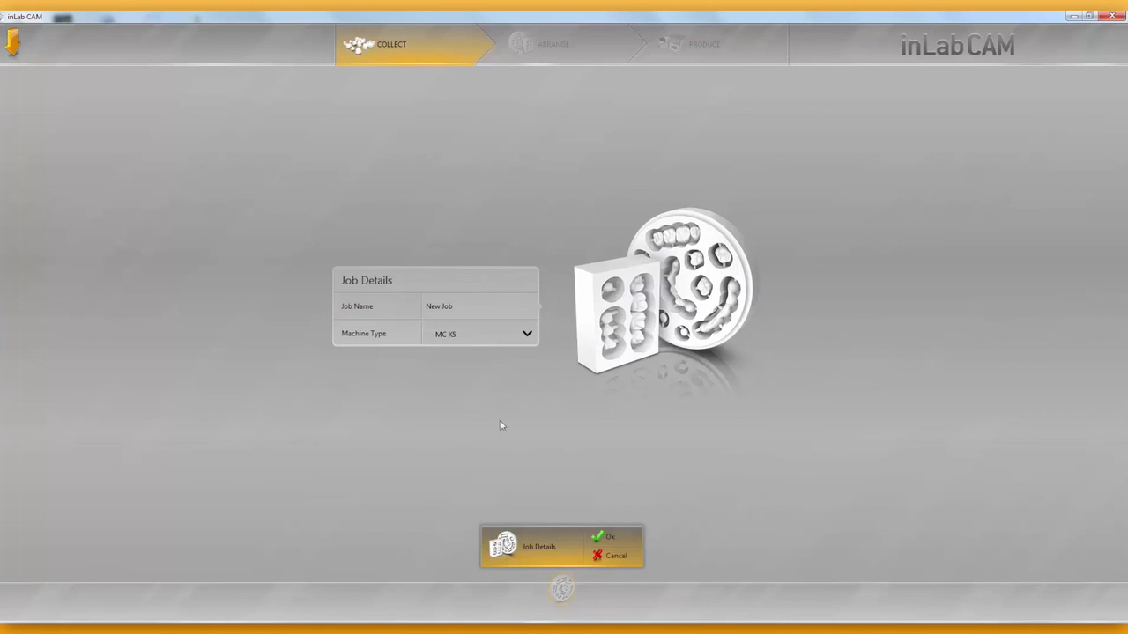
pyautogui.click(608, 536)
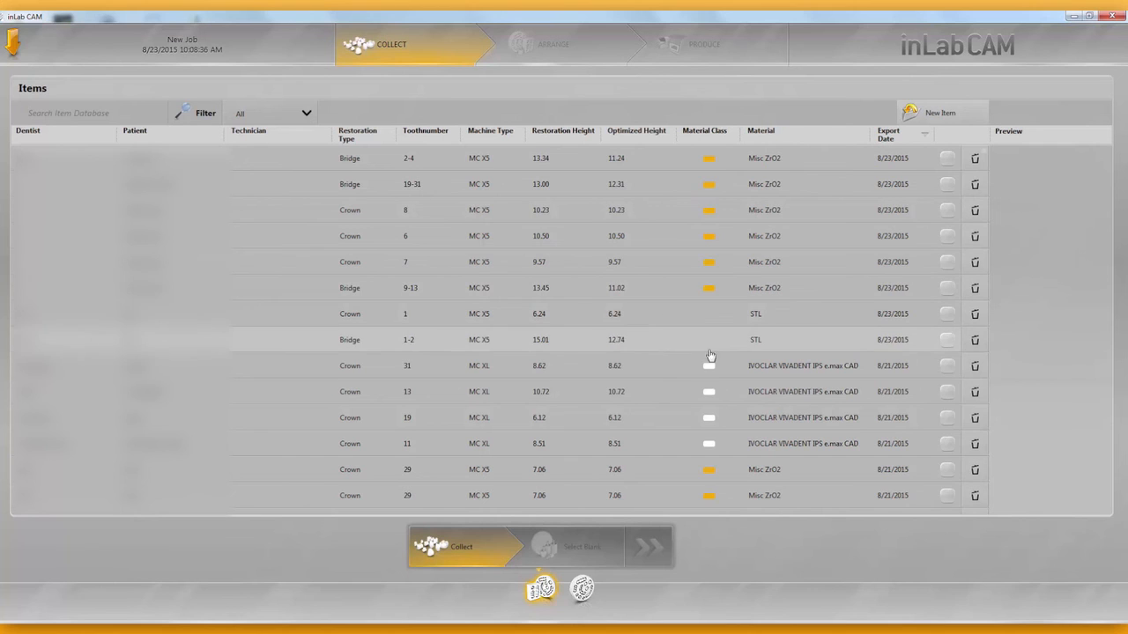
# Add the tooth 31 IPS e.max CAD crown to the job and proceed to blank selection
pyautogui.click(464, 370)
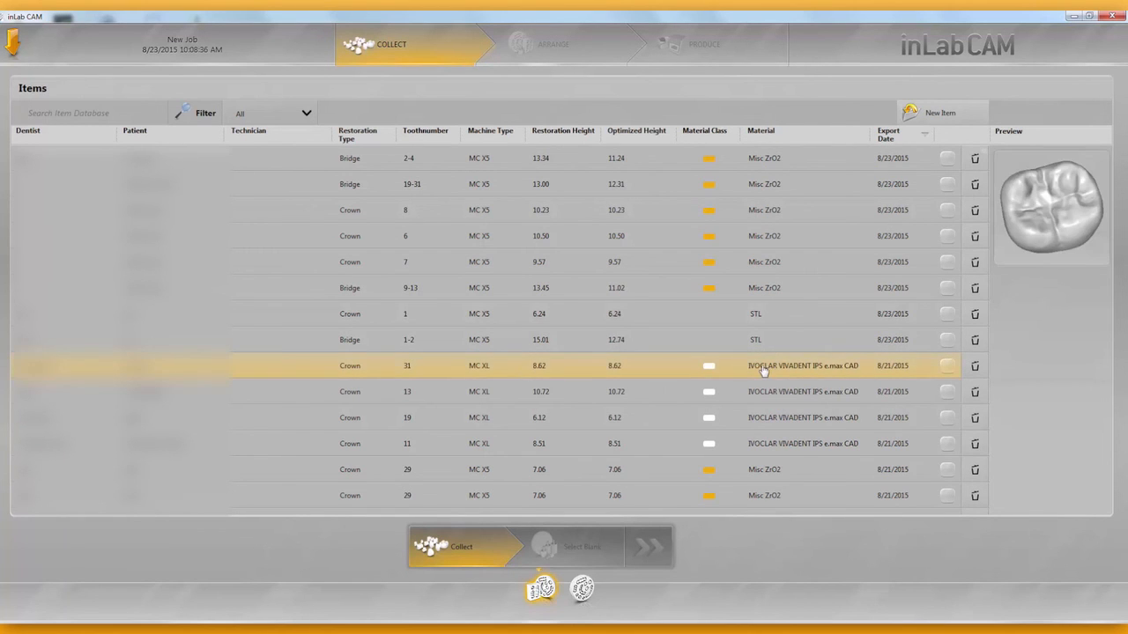
pyautogui.click(947, 365)
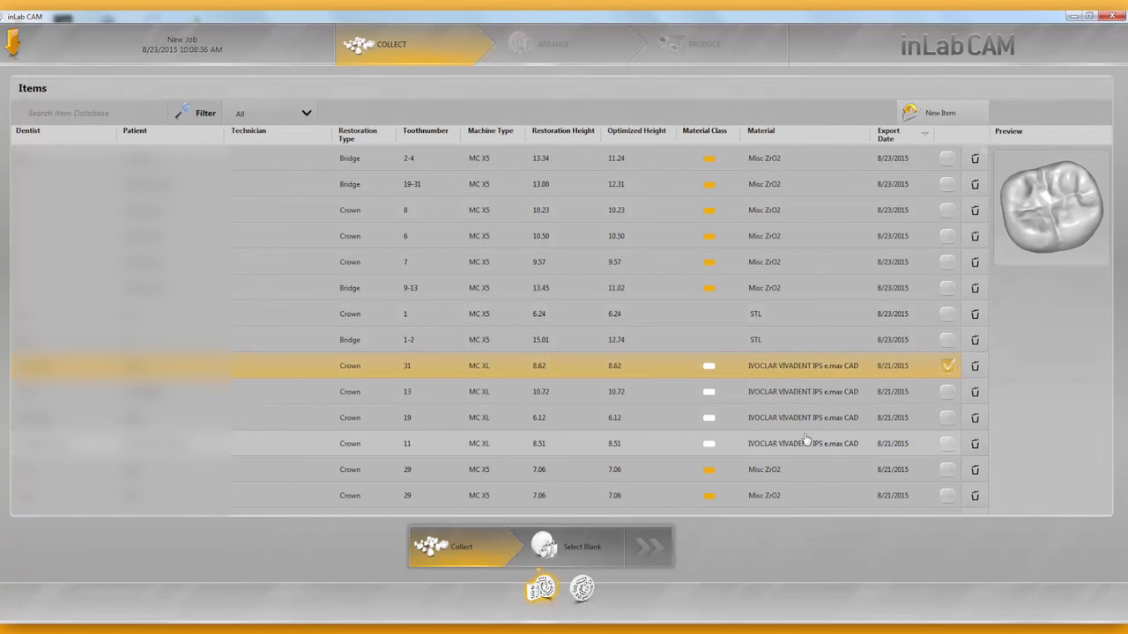
pyautogui.click(564, 553)
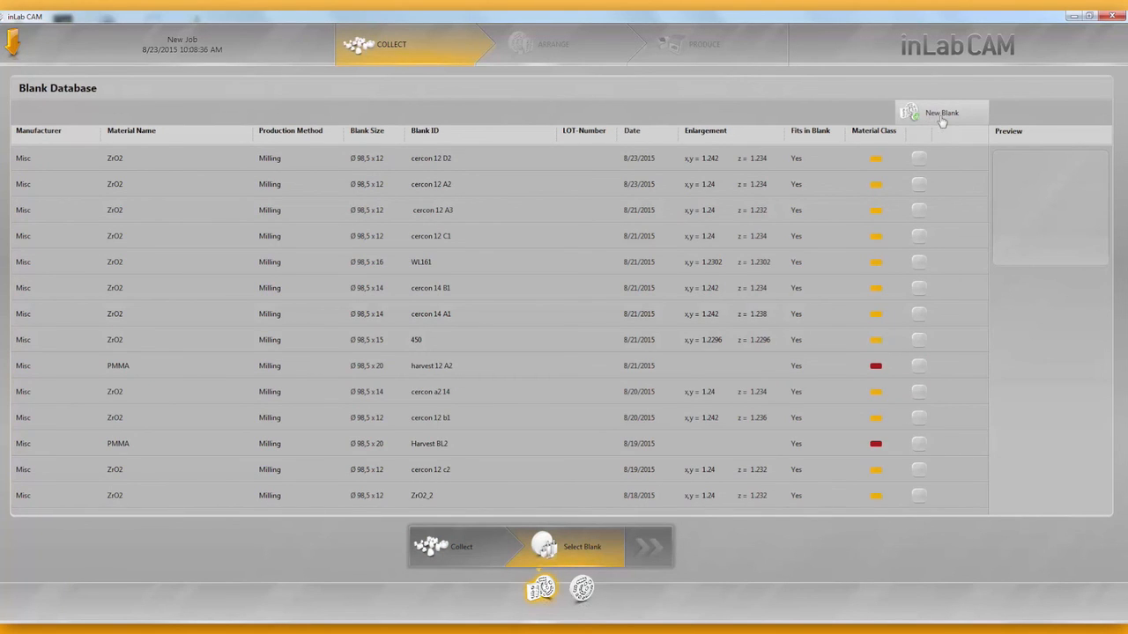
# Add a new IVOCLAR VIVADENT IPS e.max CAD blank of size C 14 to the blank database
pyautogui.click(941, 120)
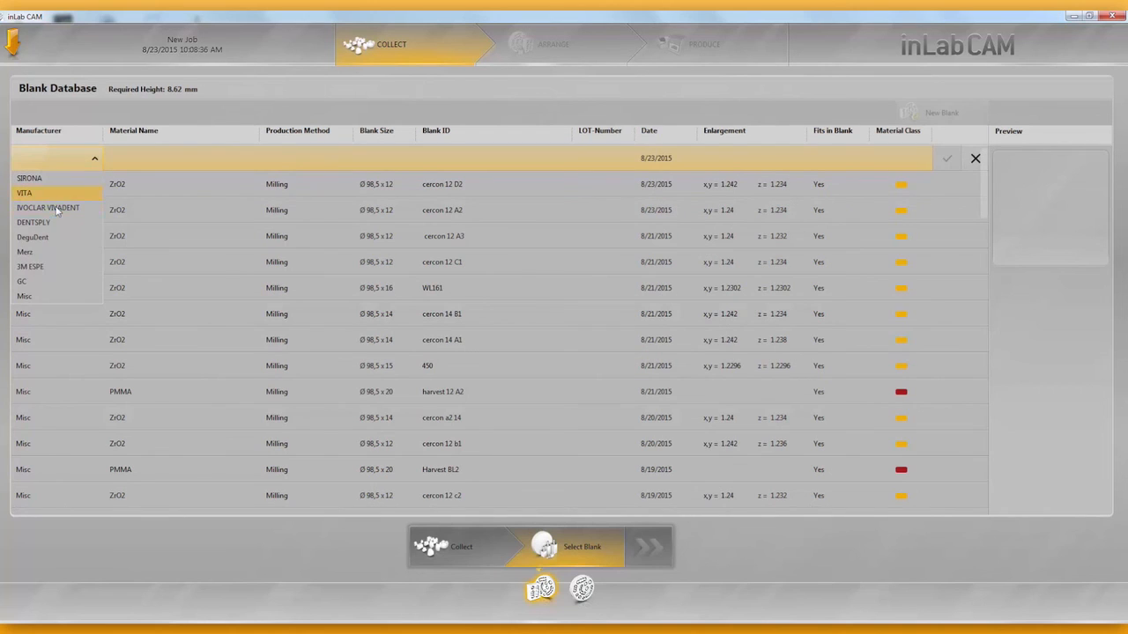
pyautogui.click(76, 193)
pyautogui.click(141, 166)
pyautogui.click(137, 180)
pyautogui.click(375, 159)
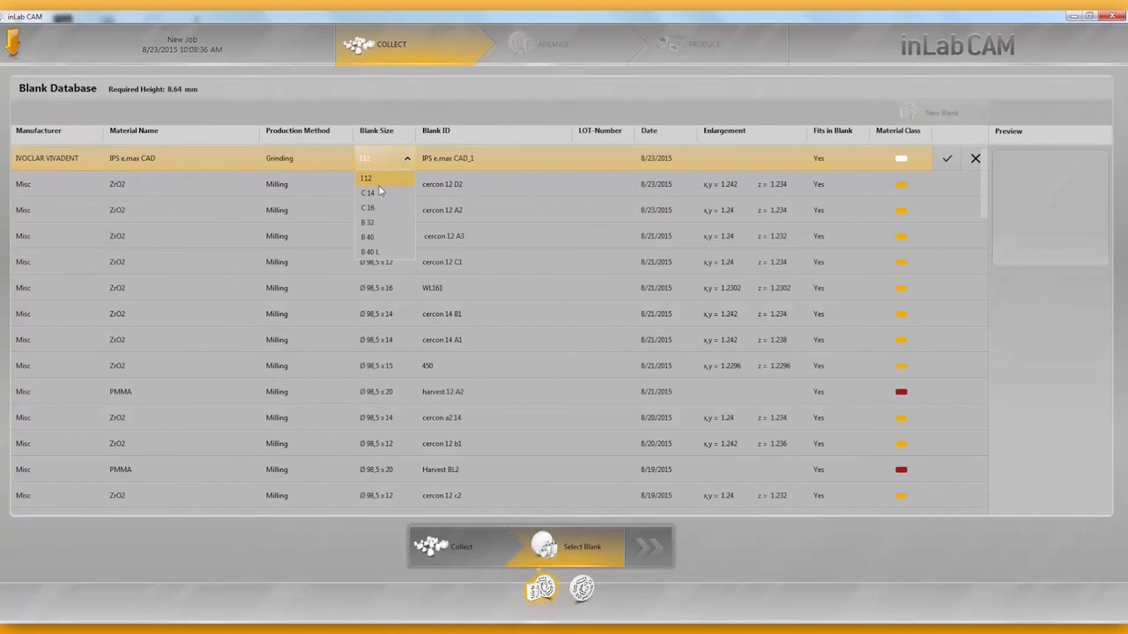
pyautogui.click(368, 194)
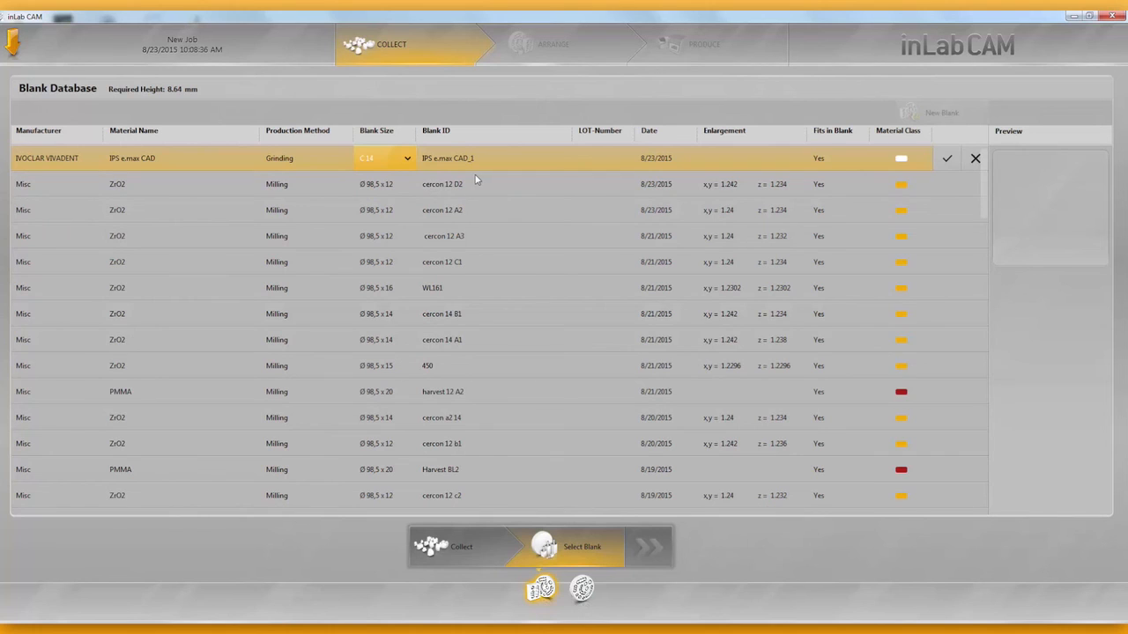
pyautogui.click(949, 161)
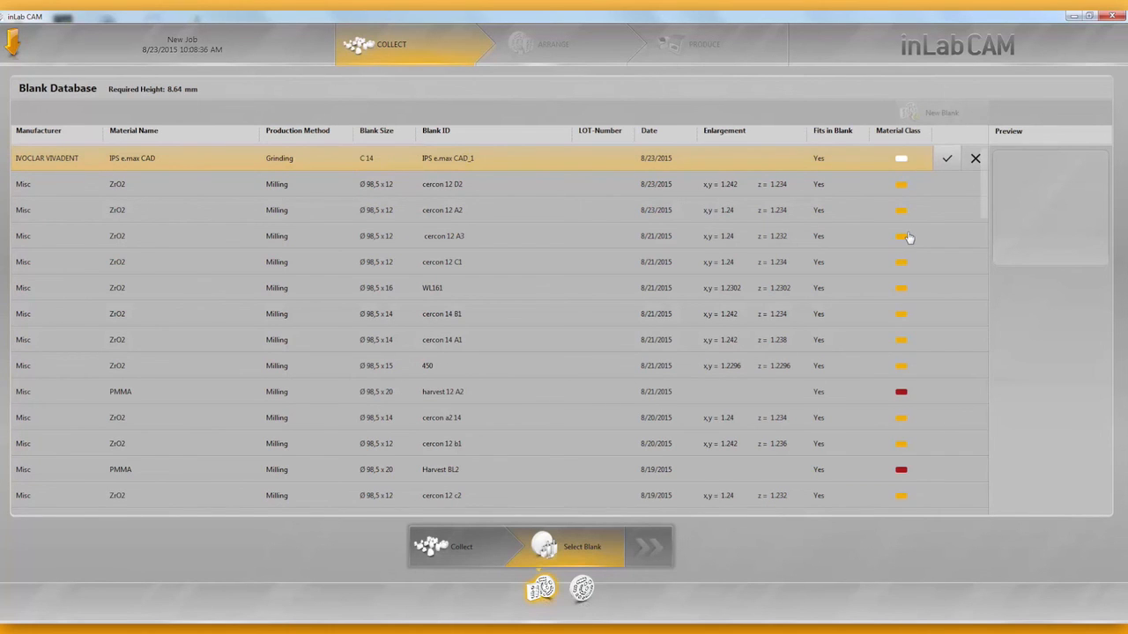
# Proceed to arranging, rotate the tooth 31 crown diagonally within the C 14 block, and check its vertical position
pyautogui.click(650, 547)
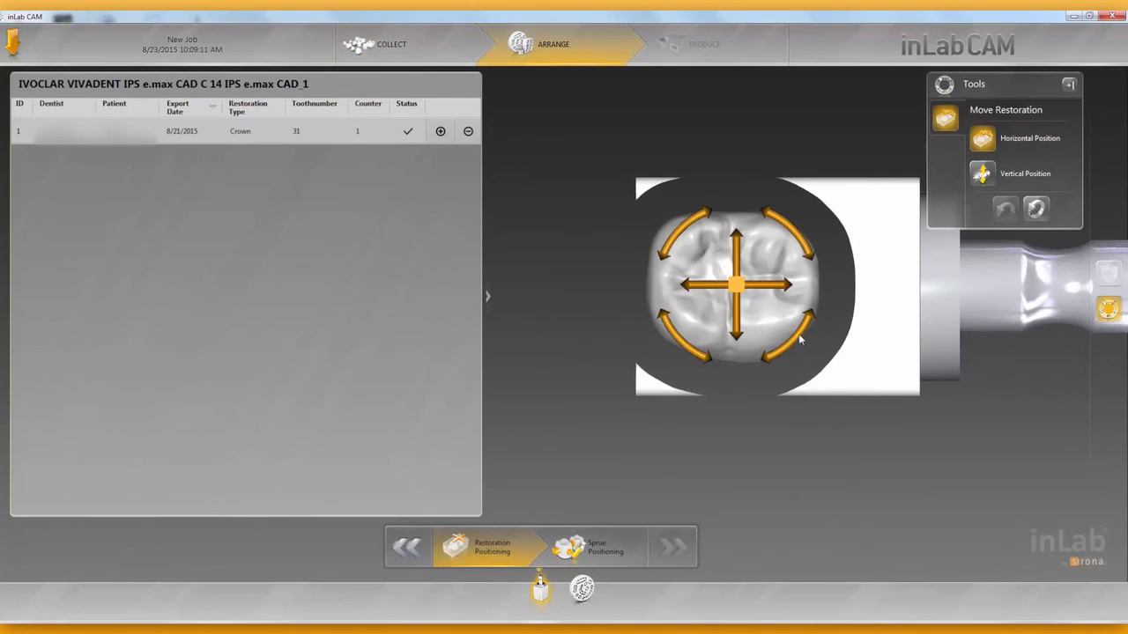
pyautogui.moveTo(800, 339); pyautogui.dragTo(763, 231)
pyautogui.moveTo(809, 285); pyautogui.dragTo(815, 273)
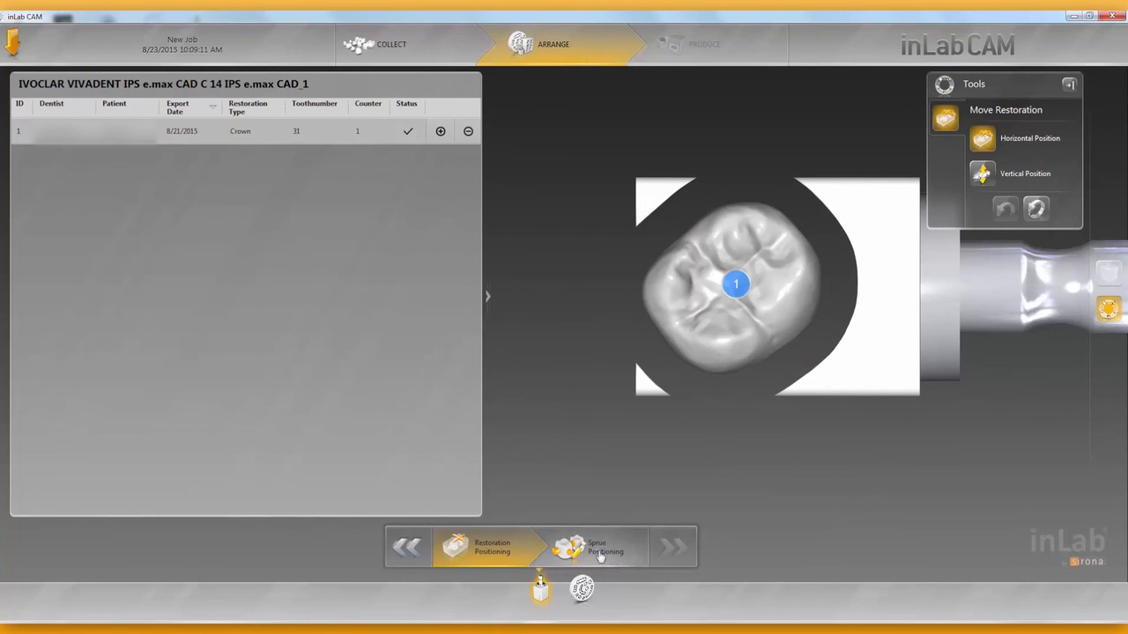
pyautogui.click(981, 174)
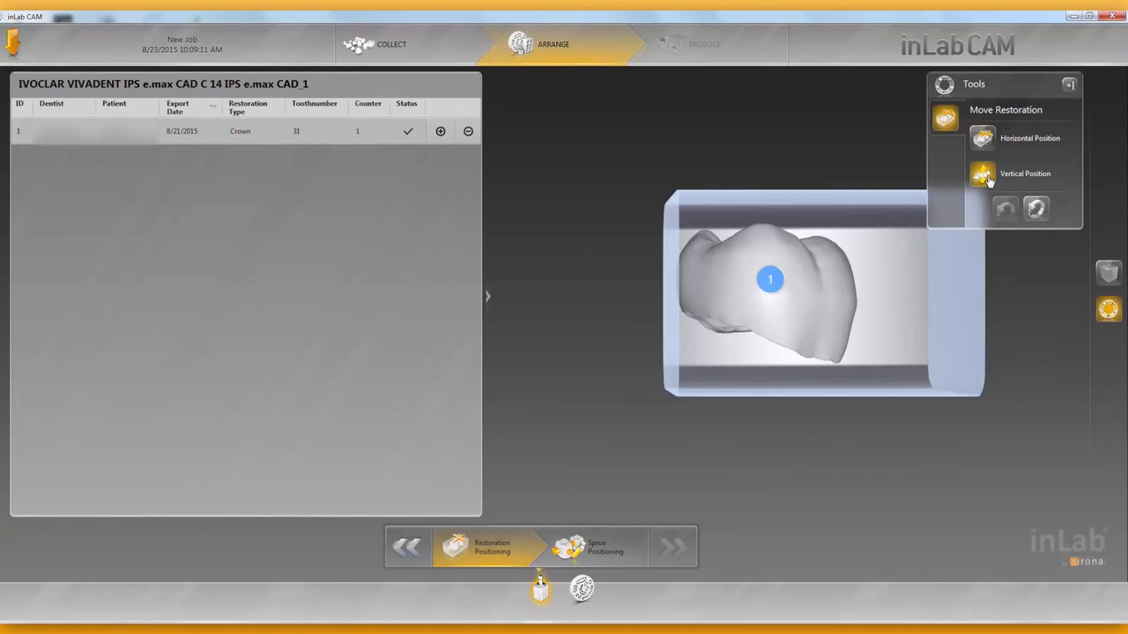
pyautogui.moveTo(772, 283)
pyautogui.mouseDown()
pyautogui.moveTo(770, 336)
pyautogui.moveTo(772, 290)
pyautogui.mouseUp()
pyautogui.click(998, 141)
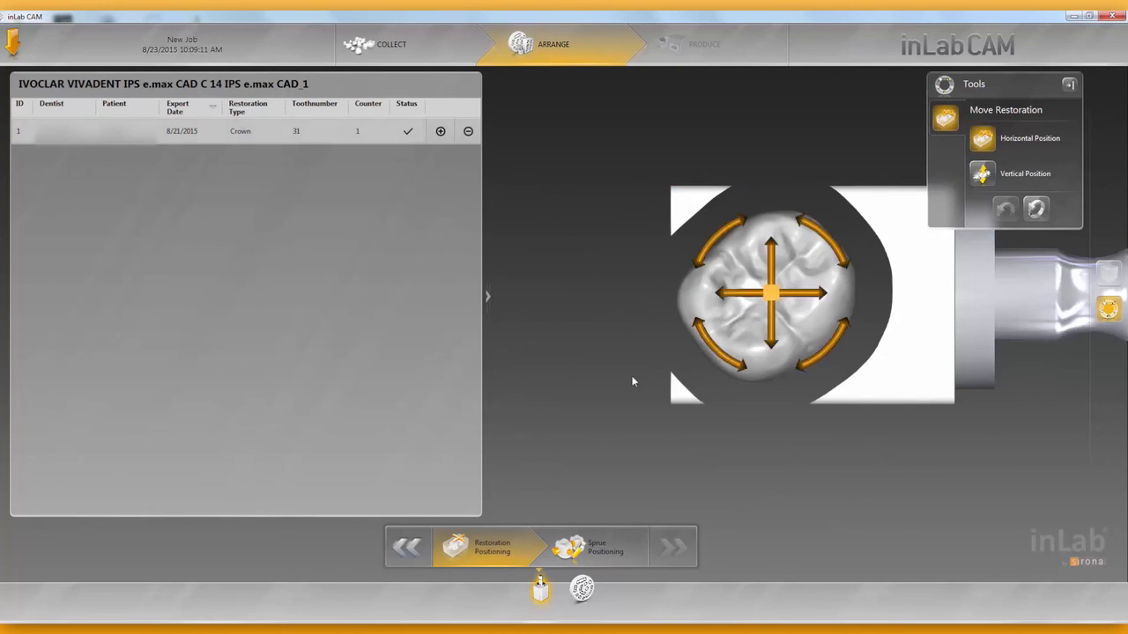
# Proceed through sprue positioning with the existing sprue and inspect the crown in the block holder in the production preview
pyautogui.click(590, 547)
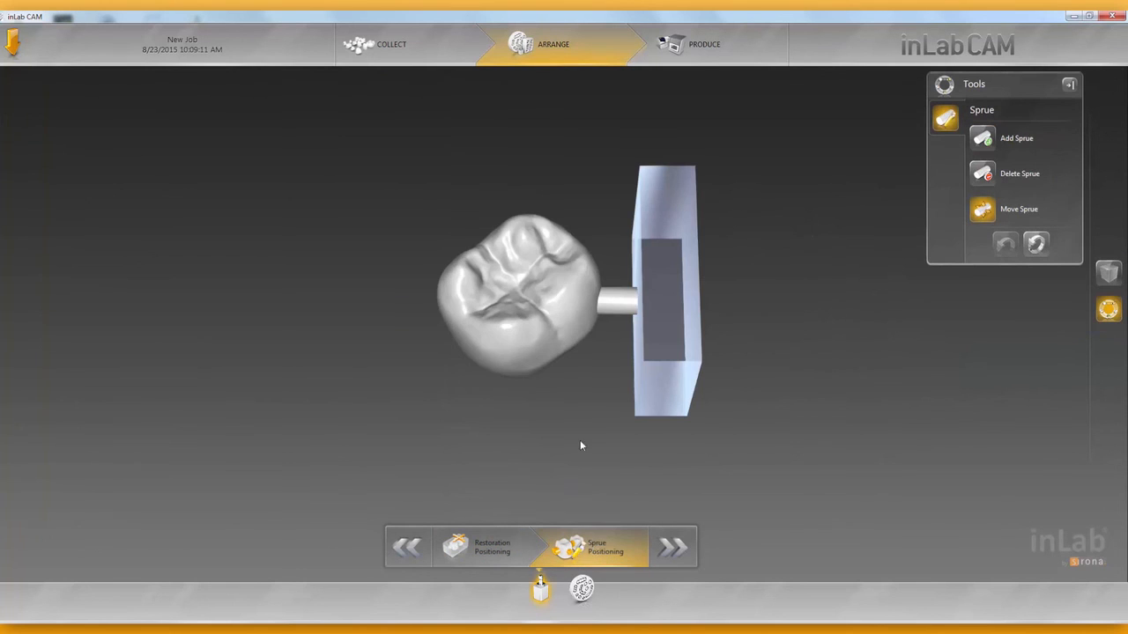
pyautogui.click(673, 549)
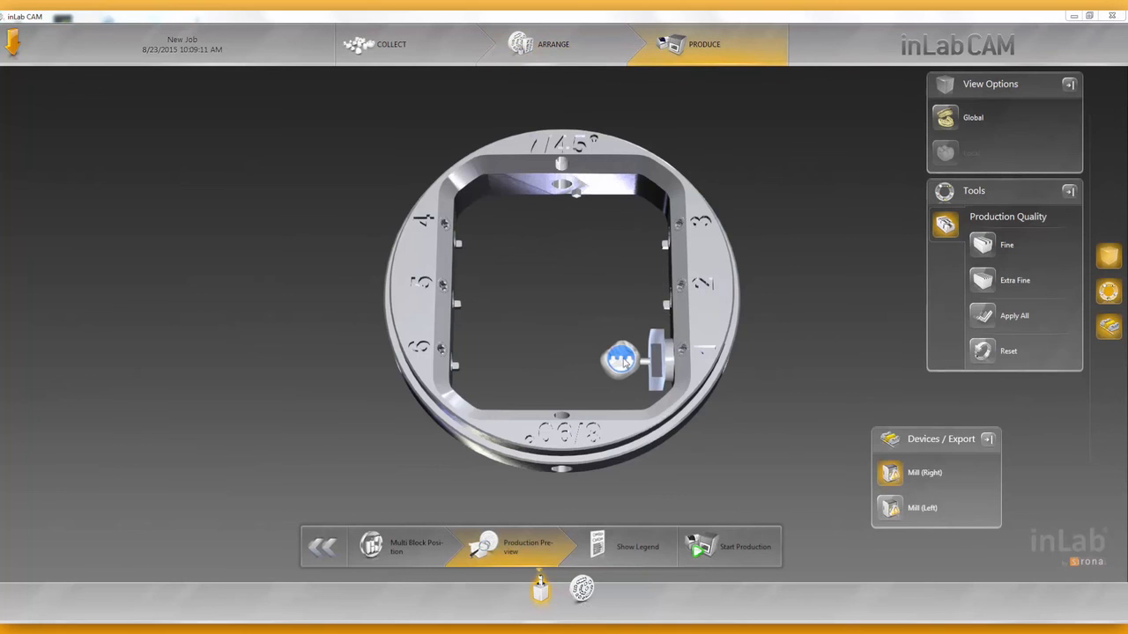
pyautogui.moveTo(567, 264); pyautogui.dragTo(608, 281)
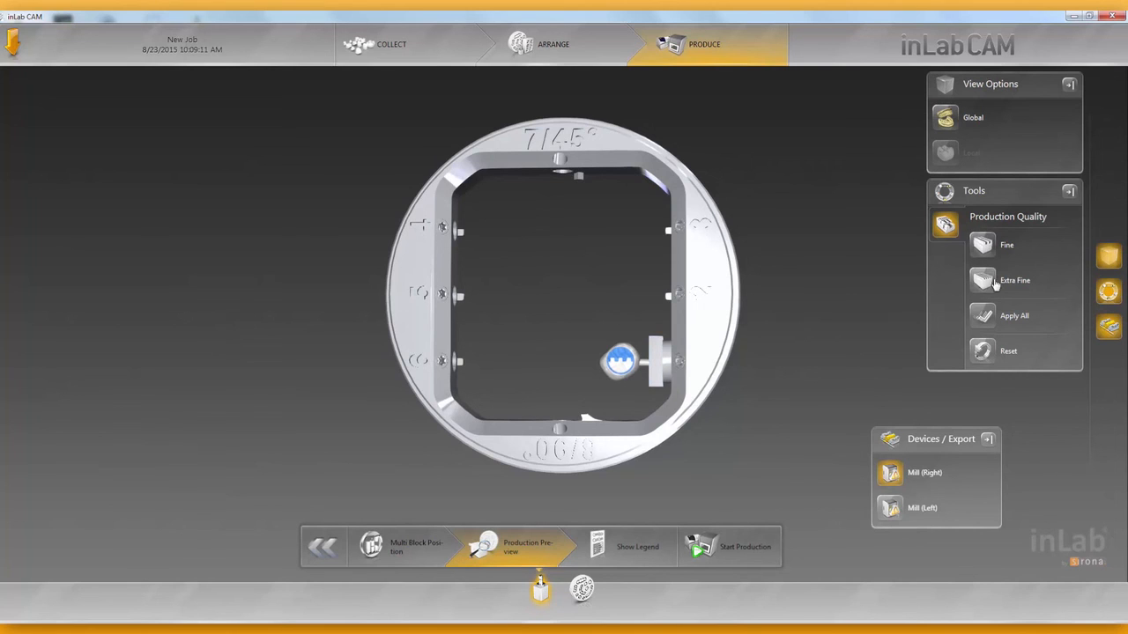
pyautogui.moveTo(548, 272); pyautogui.dragTo(562, 269)
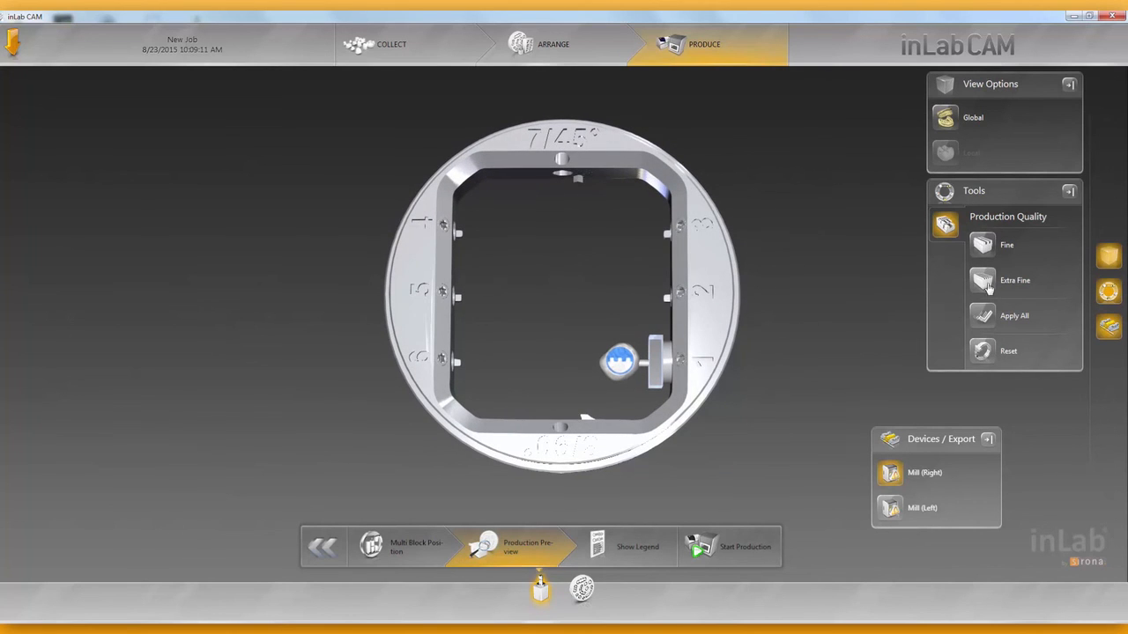
# Try Extra Fine production quality on the tooth 31 crown and set it to Fine
pyautogui.click(983, 249)
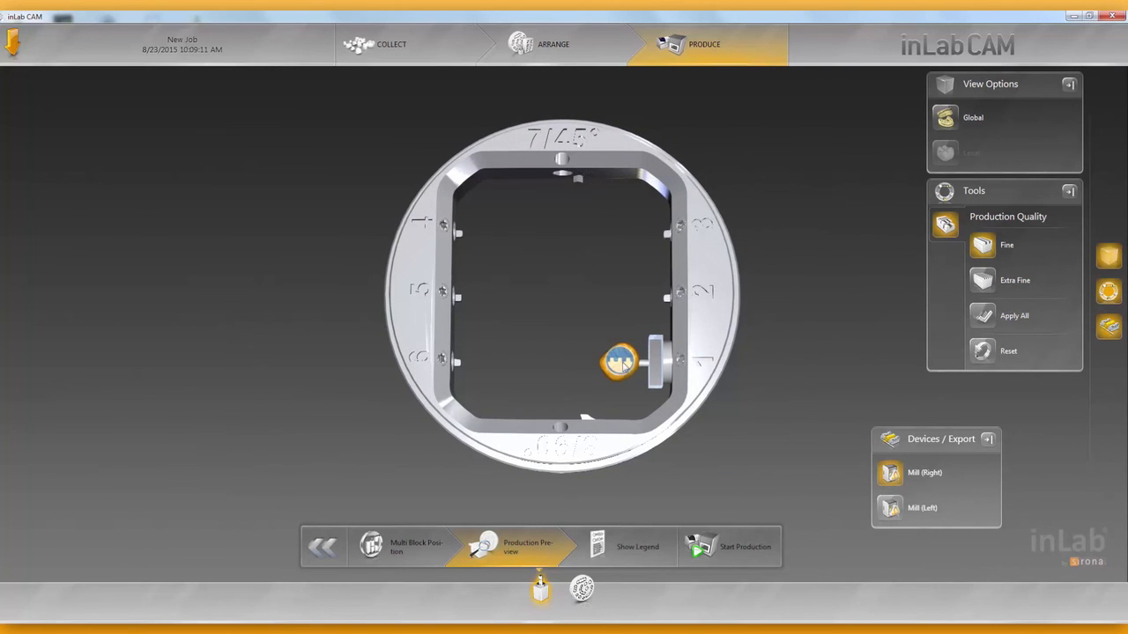
pyautogui.click(985, 282)
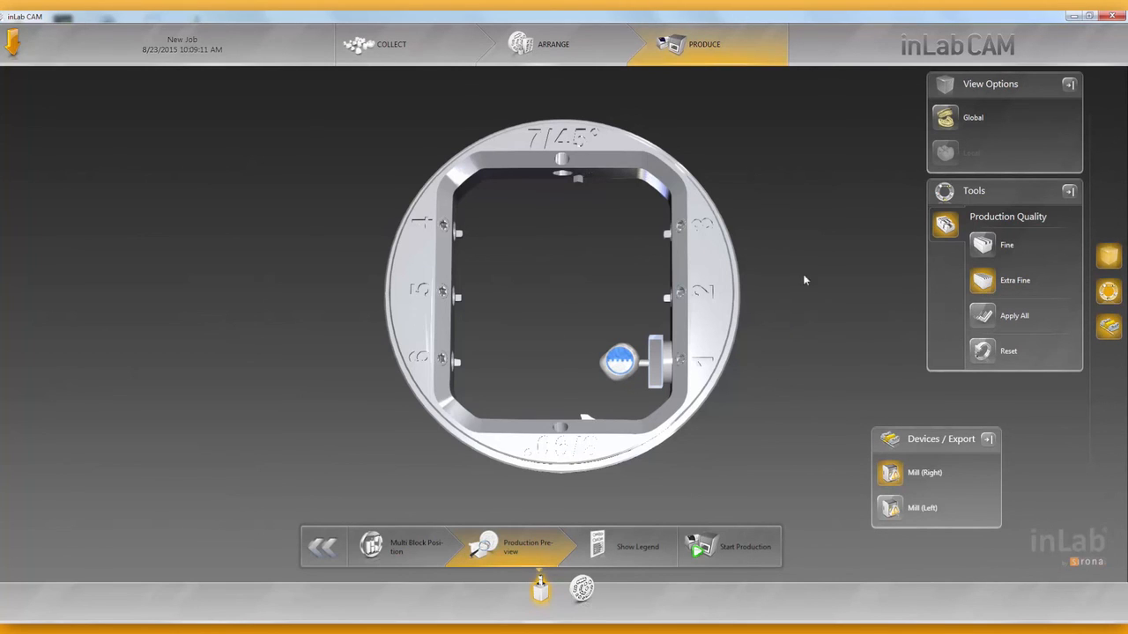
pyautogui.click(982, 245)
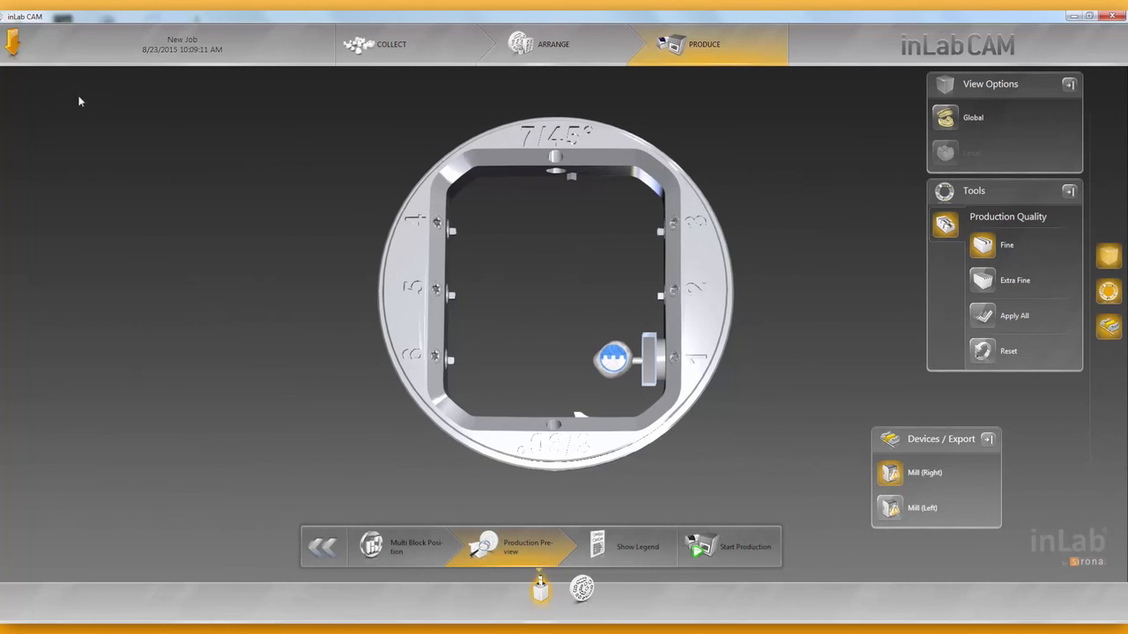
# Create another job named New Job, choosing its machine type and accepting the job details
pyautogui.click(14, 44)
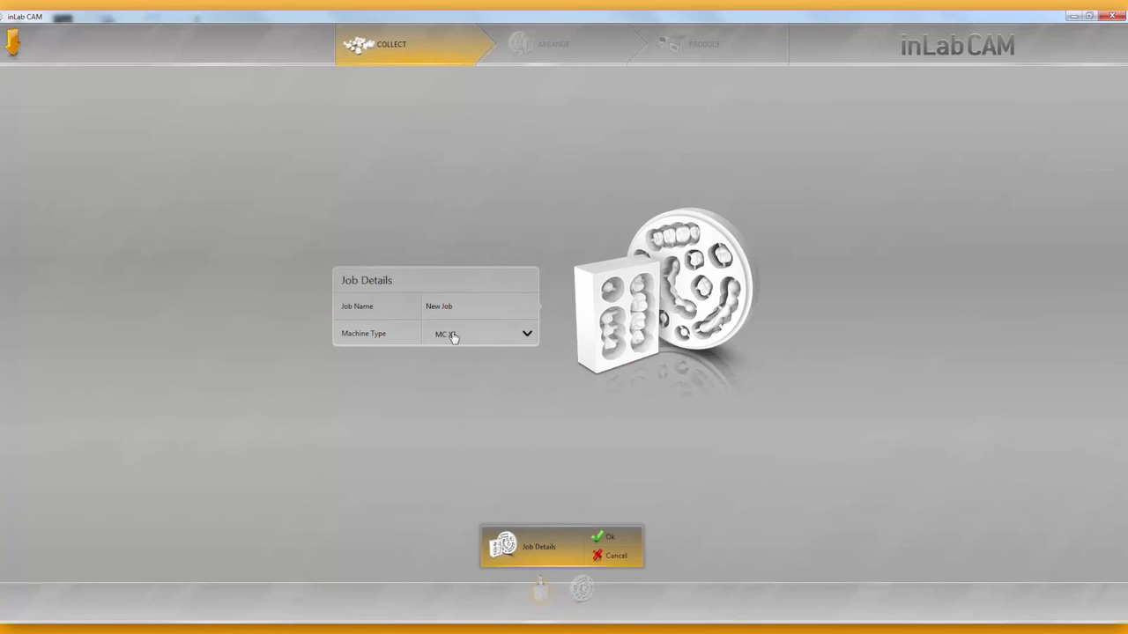
pyautogui.click(454, 334)
pyautogui.click(449, 392)
pyautogui.click(453, 333)
pyautogui.click(448, 362)
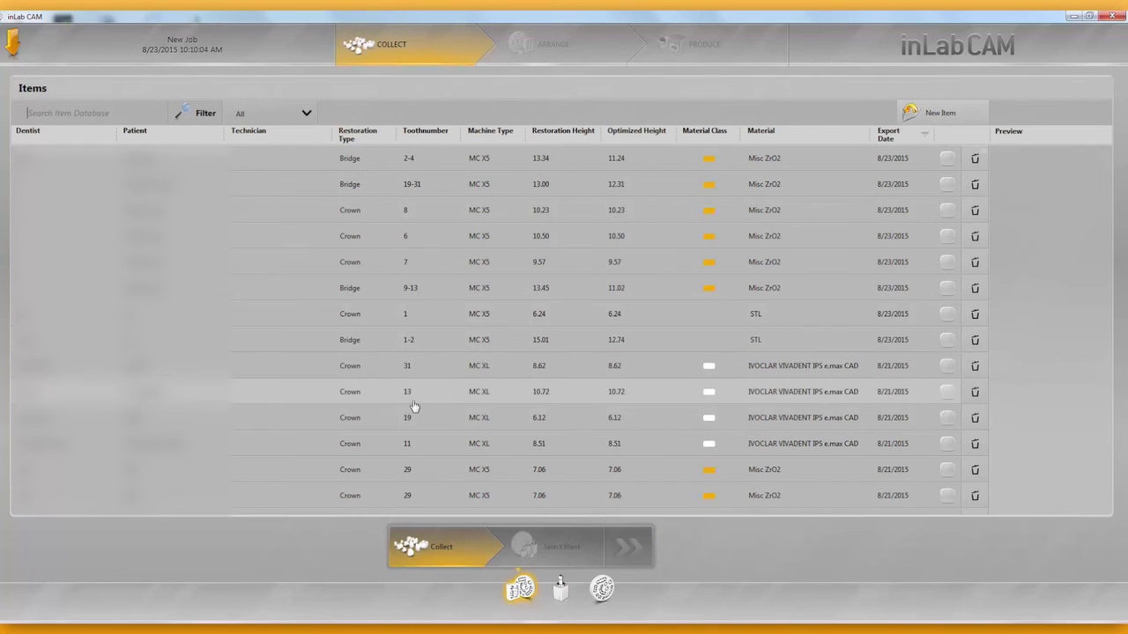
# Add the tooth 13 IPS e.max CAD crown to the new job
pyautogui.click(512, 419)
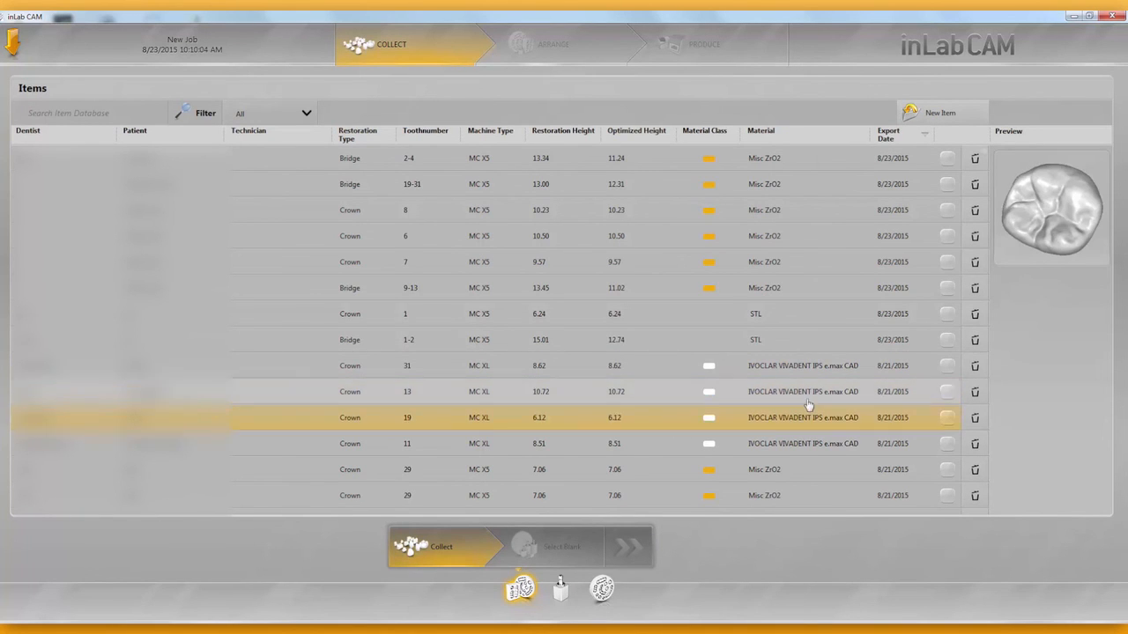
pyautogui.press('Up')
pyautogui.click(947, 391)
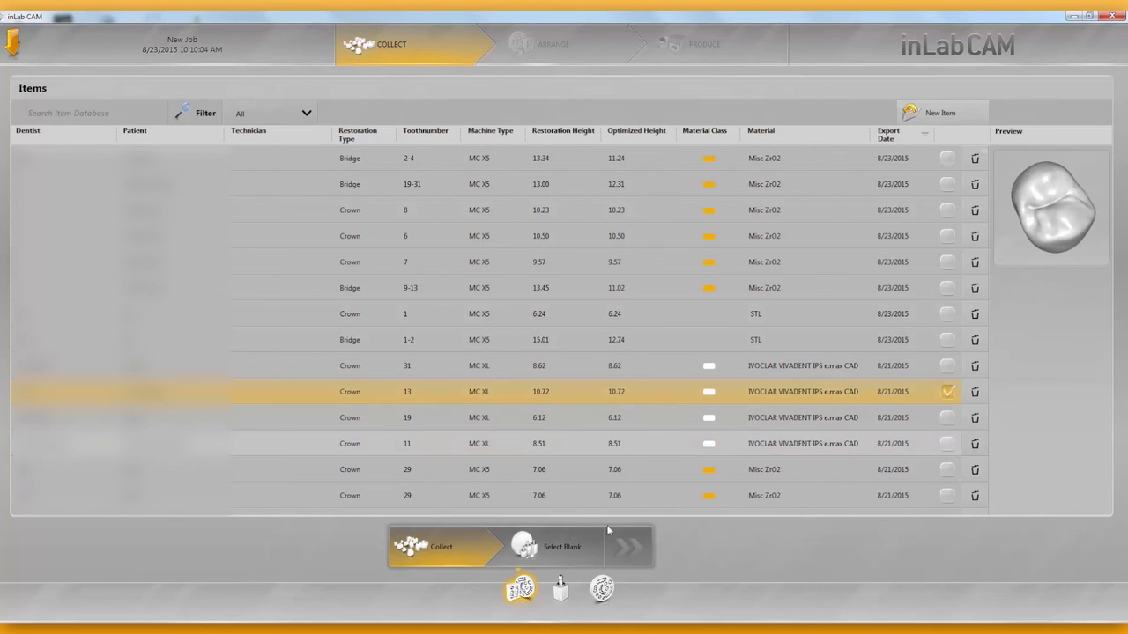
# Add an IVOCLAR VIVADENT IPS e.max CAD blank of size C 14 for the tooth 13 crown and proceed to arranging
pyautogui.click(556, 551)
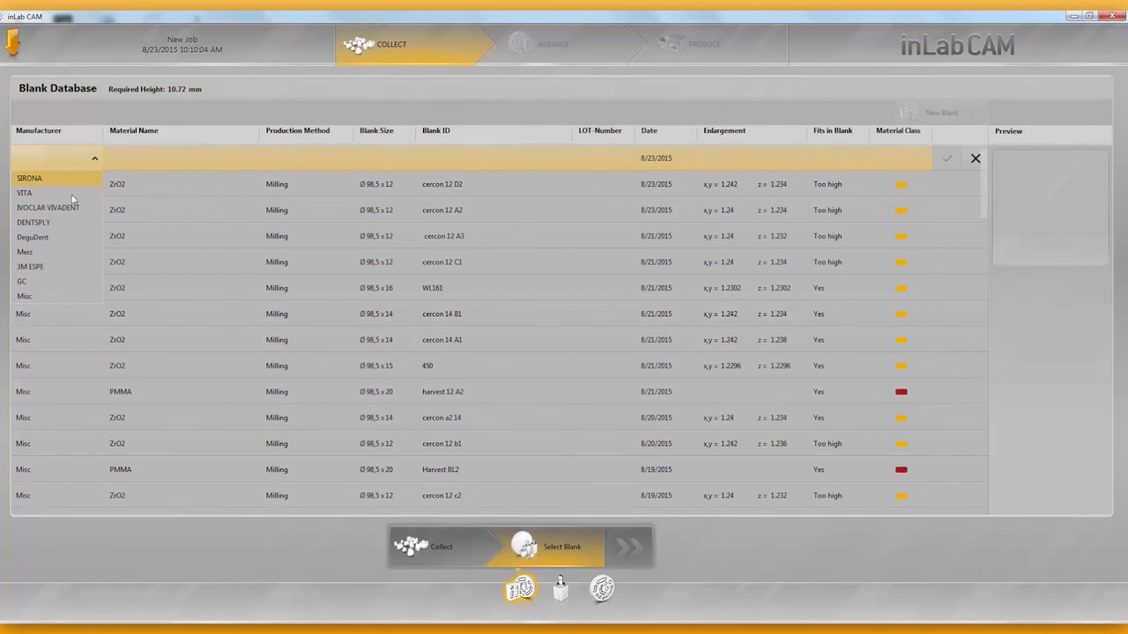
pyautogui.click(67, 208)
pyautogui.click(164, 159)
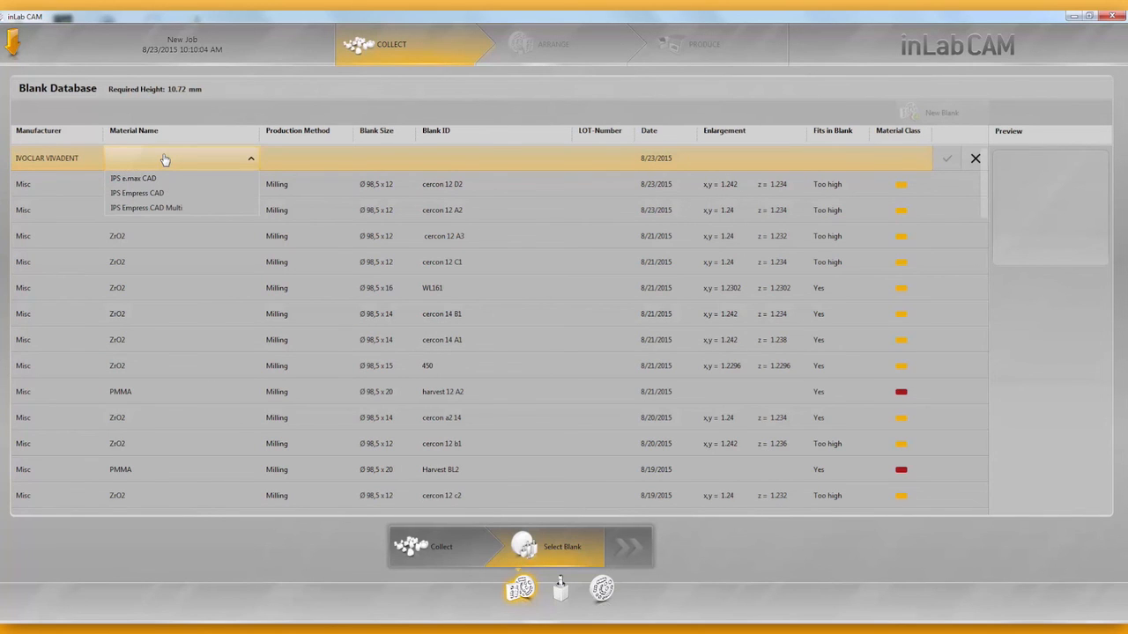
pyautogui.click(165, 177)
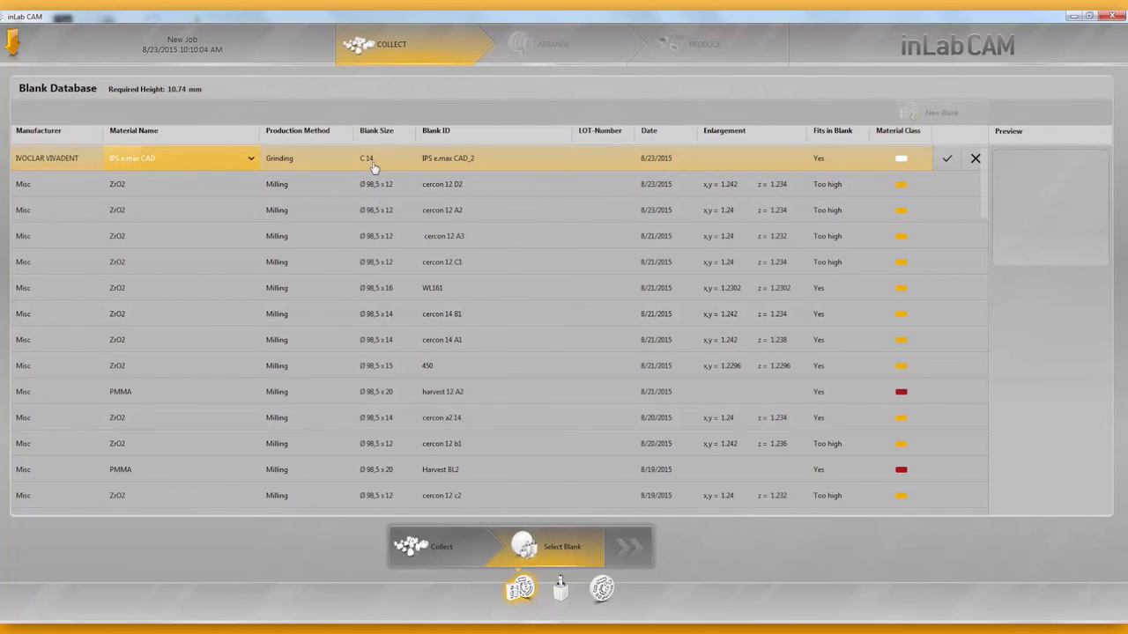
pyautogui.click(945, 163)
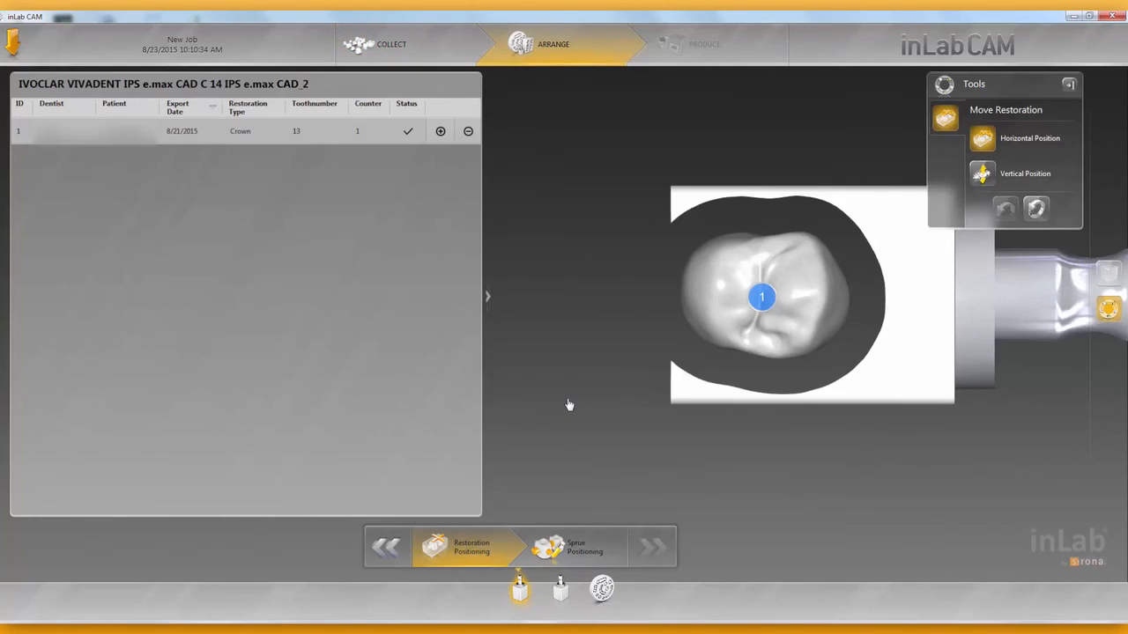
# Rotate the tooth 13 crown slightly within its C 14 block, calculate its sprue positioning and proceed to production
pyautogui.click(724, 303)
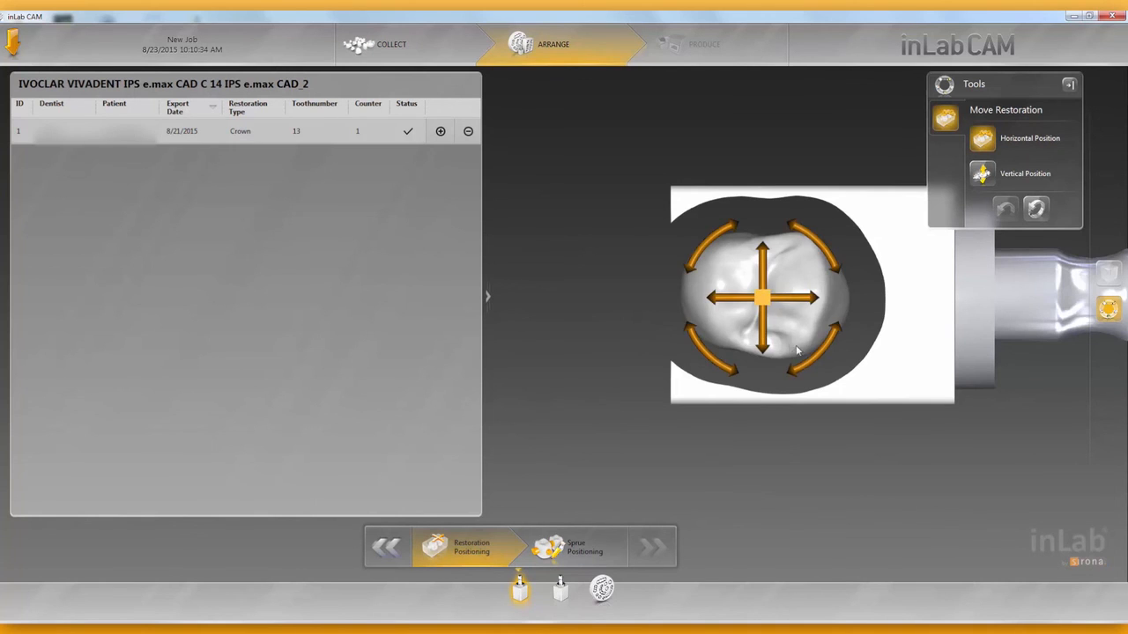
pyautogui.moveTo(834, 353)
pyautogui.mouseDown()
pyautogui.moveTo(838, 323)
pyautogui.moveTo(835, 341)
pyautogui.mouseUp()
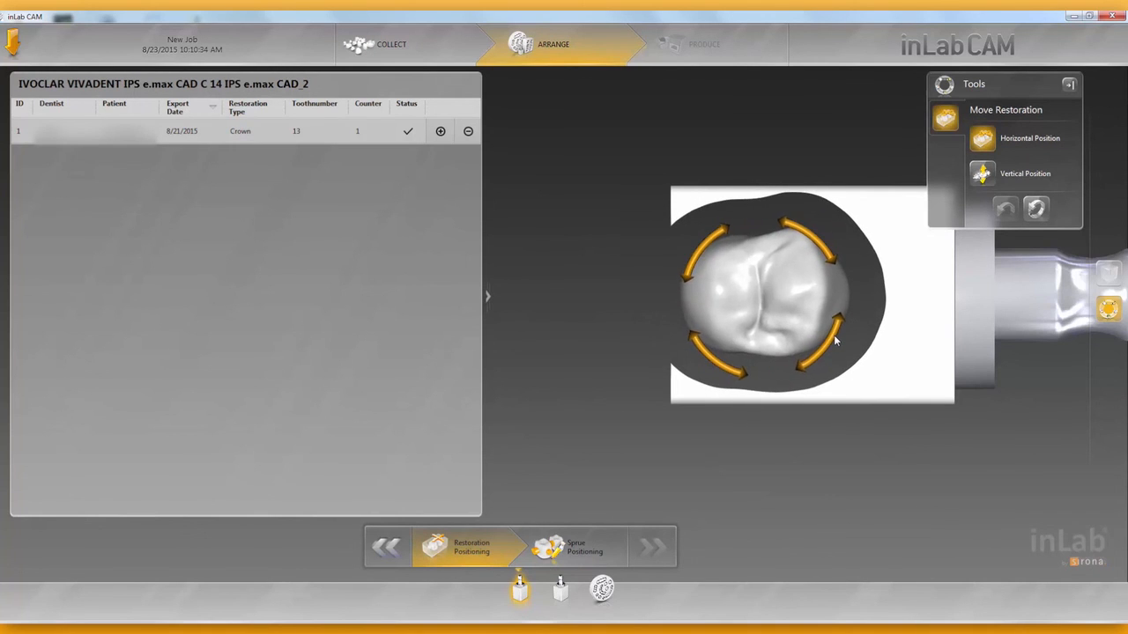
pyautogui.click(572, 547)
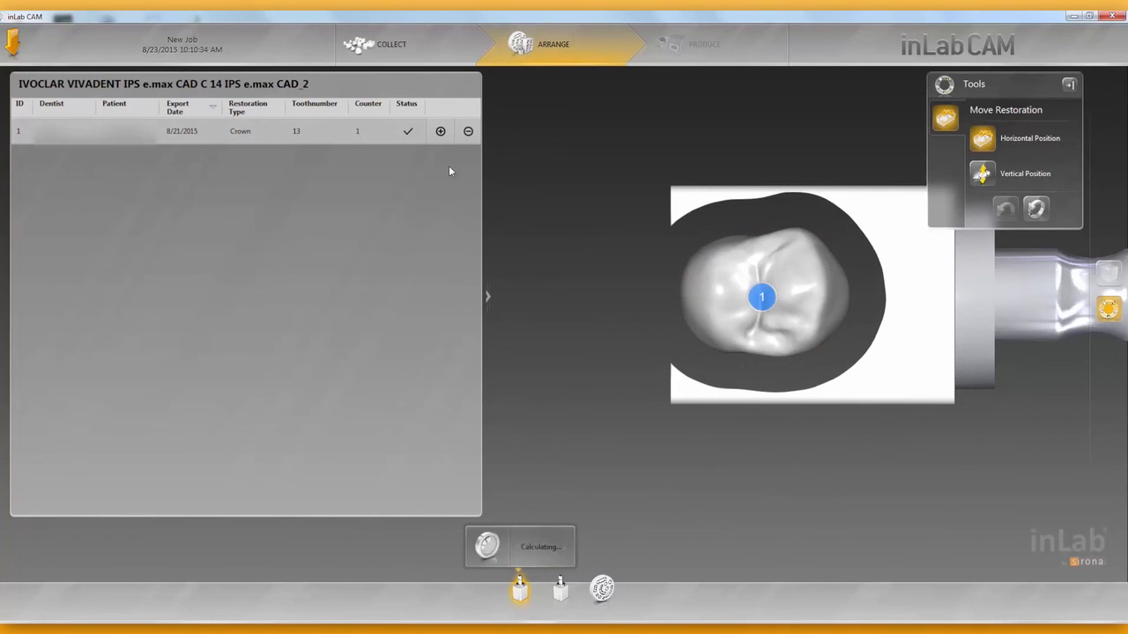
pyautogui.click(654, 548)
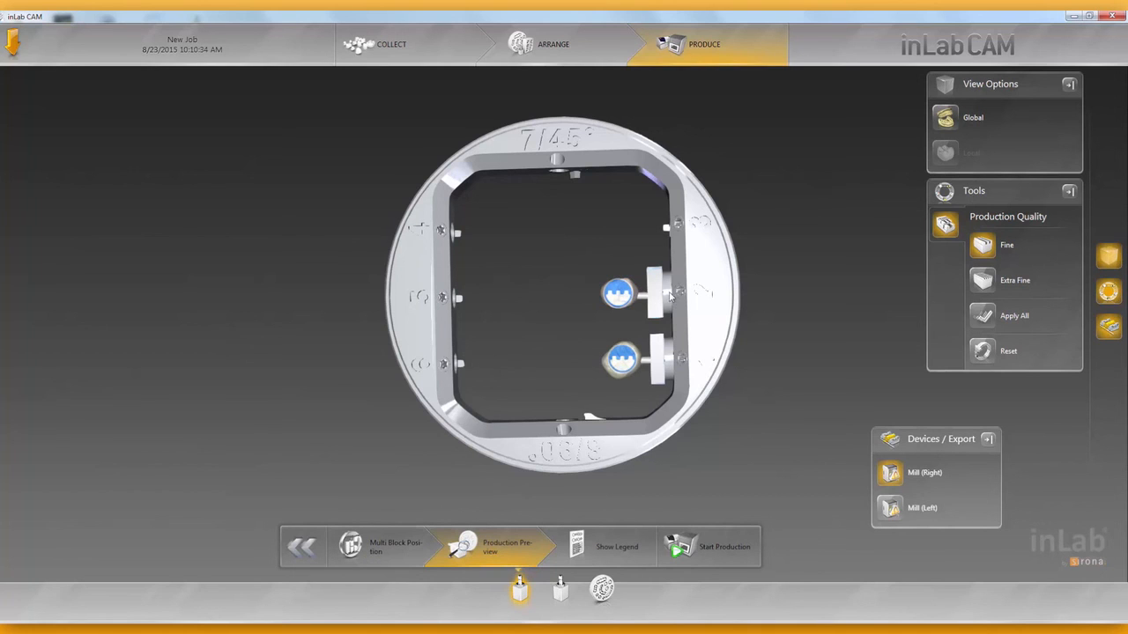
# Move the new job's block to position 6 of the multi-block holder and inspect the arrangement in the production preview
pyautogui.click(393, 548)
pyautogui.moveTo(592, 311); pyautogui.dragTo(470, 400)
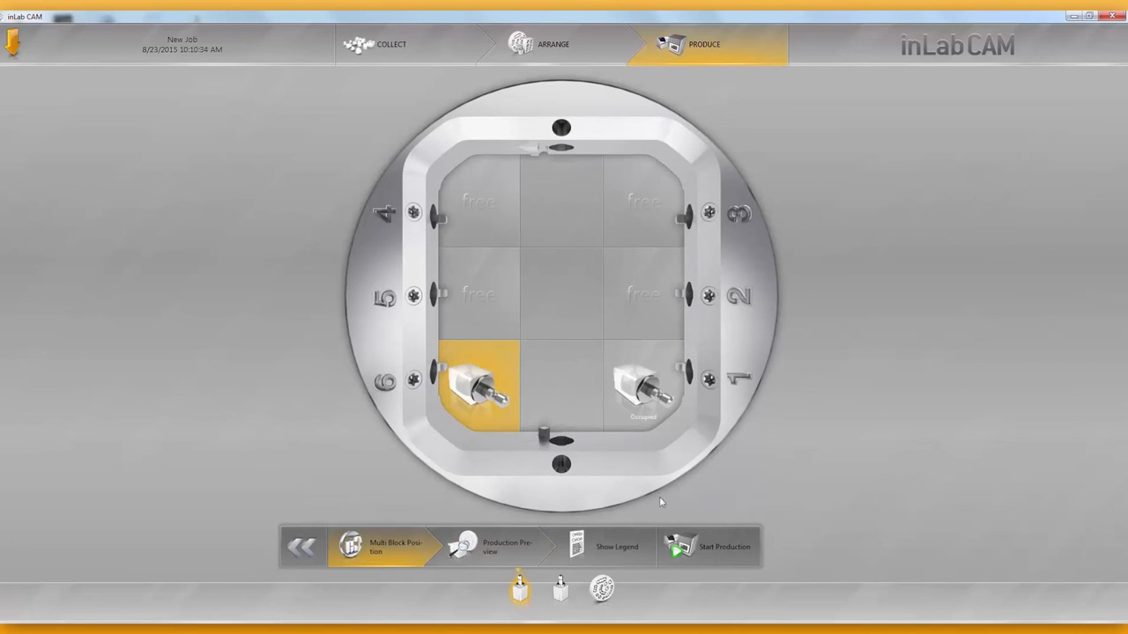
pyautogui.click(489, 546)
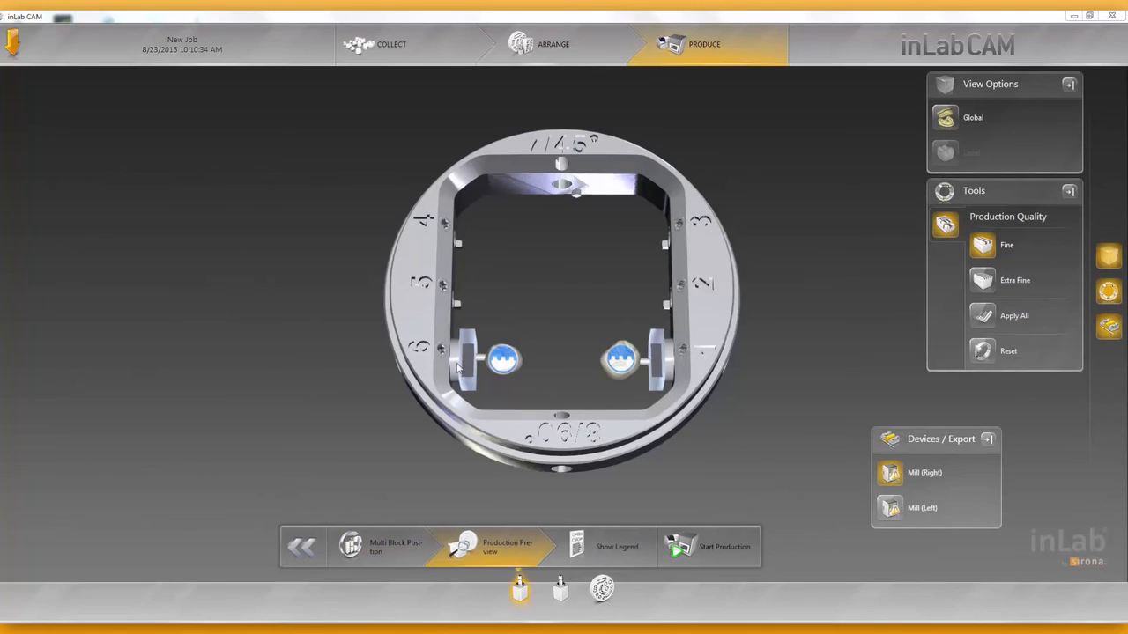
pyautogui.moveTo(575, 312); pyautogui.dragTo(570, 336)
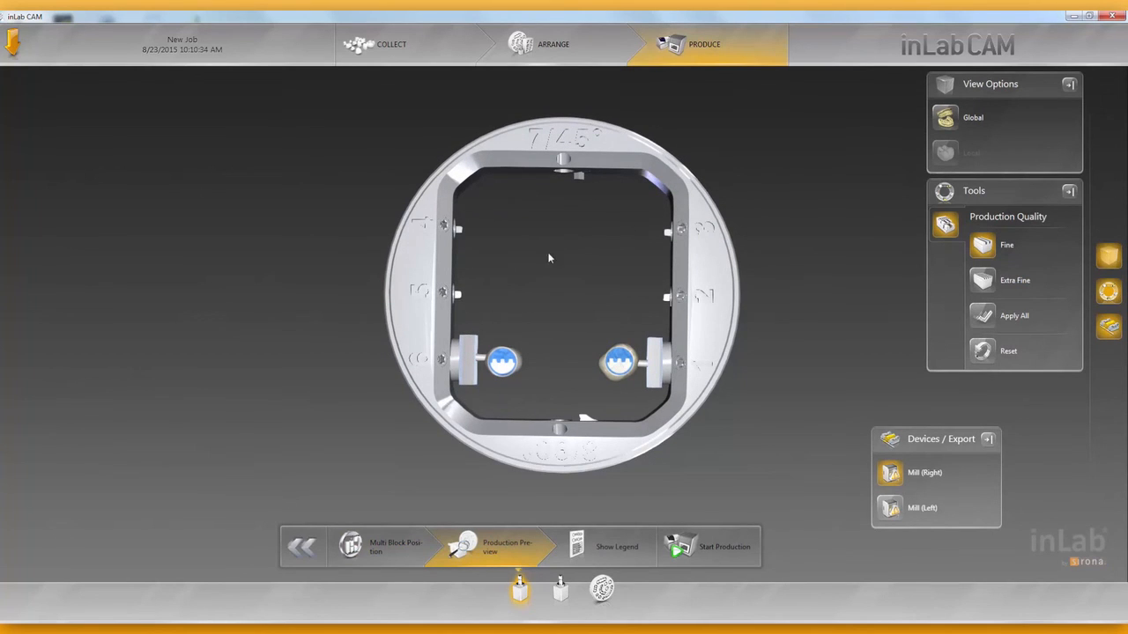
pyautogui.moveTo(363, 412); pyautogui.dragTo(473, 380)
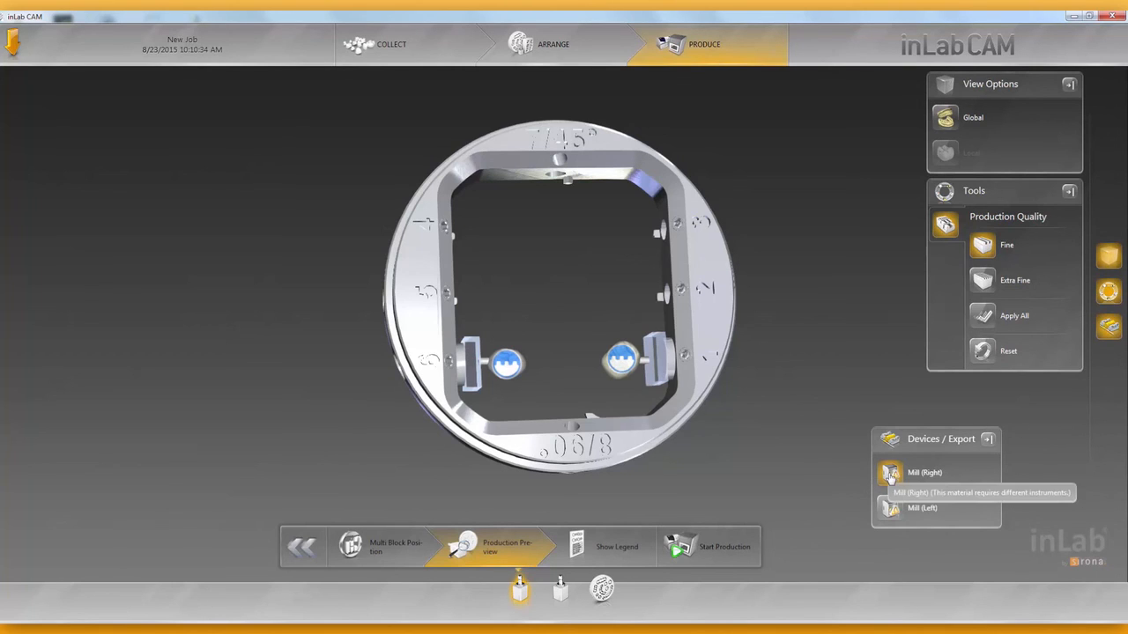
# Open the instrument change configuration for Mill (Left) and acknowledge the tray removal notice
pyautogui.click(16, 46)
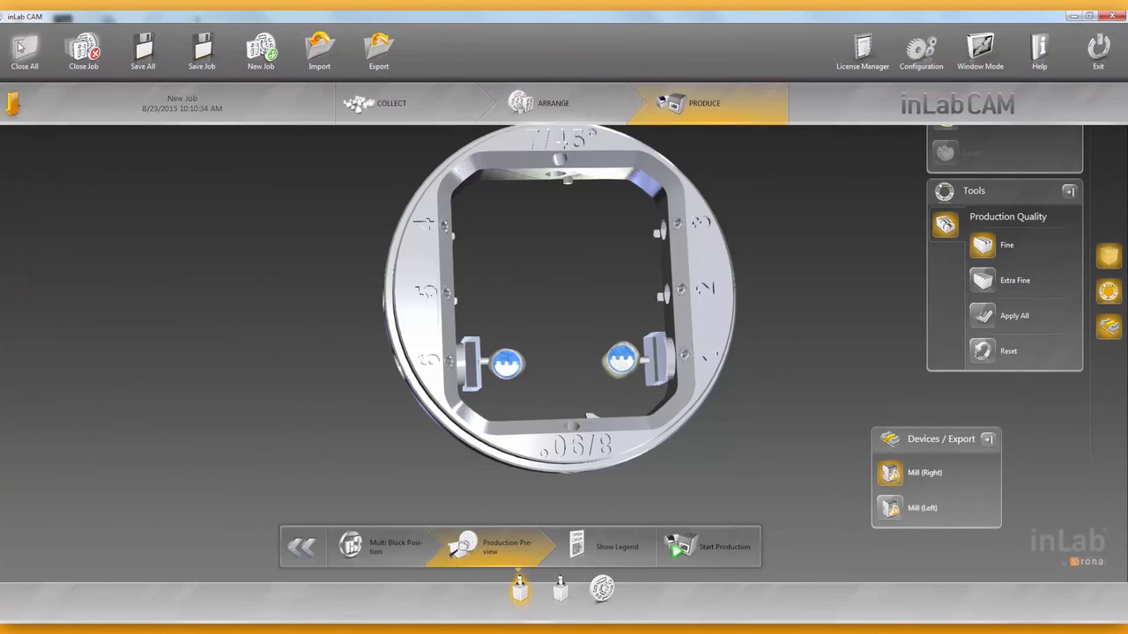
pyautogui.click(921, 50)
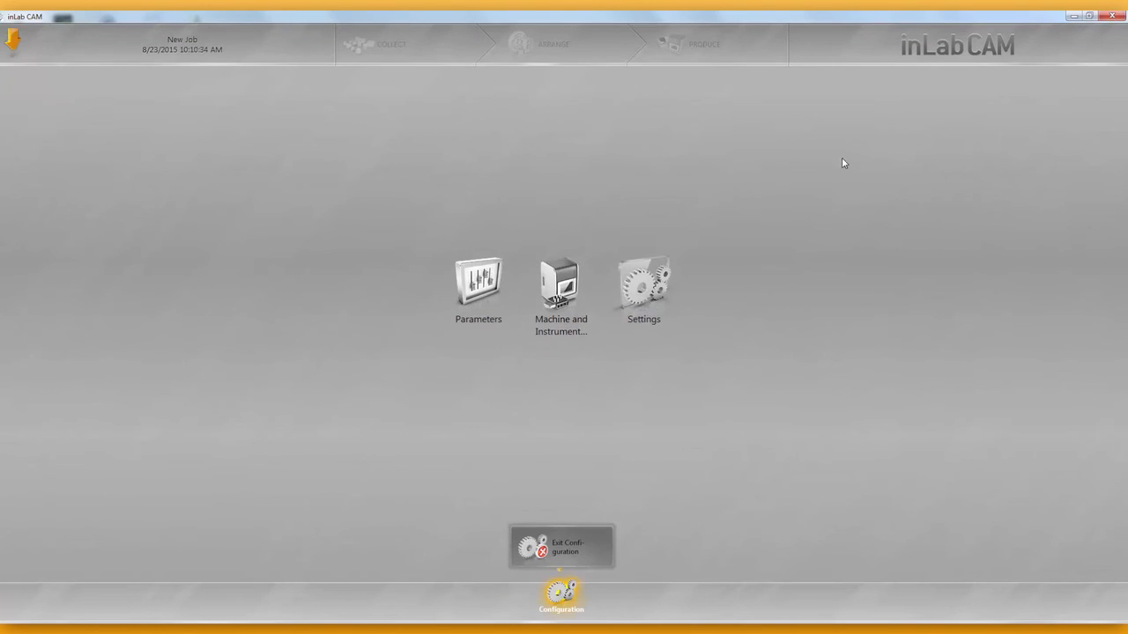
pyautogui.click(562, 279)
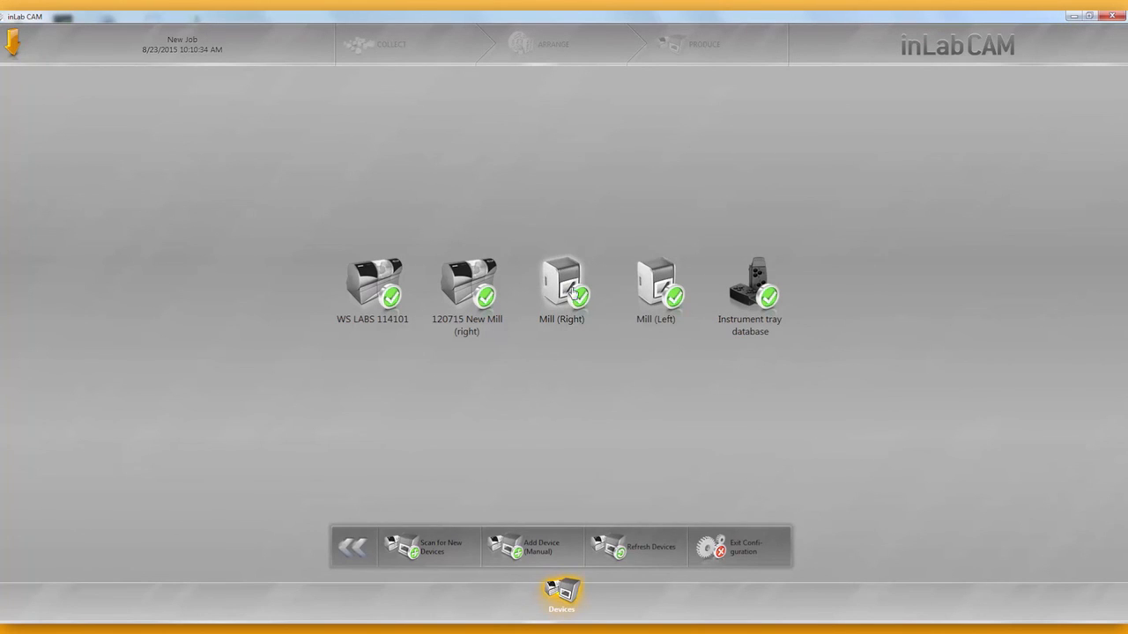
pyautogui.click(657, 284)
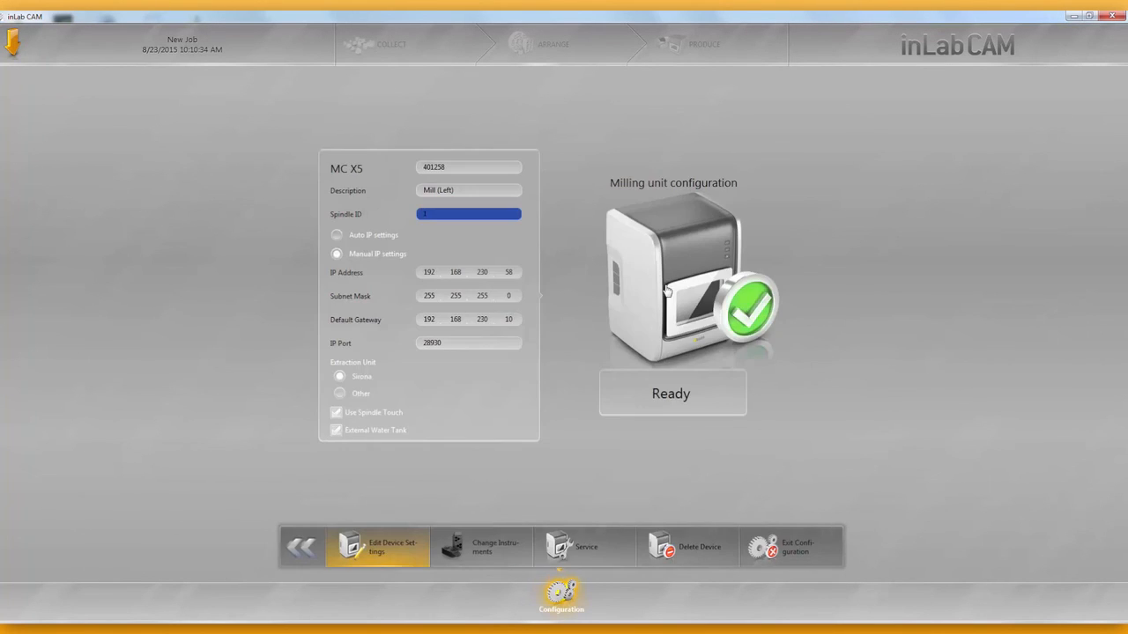
pyautogui.click(484, 546)
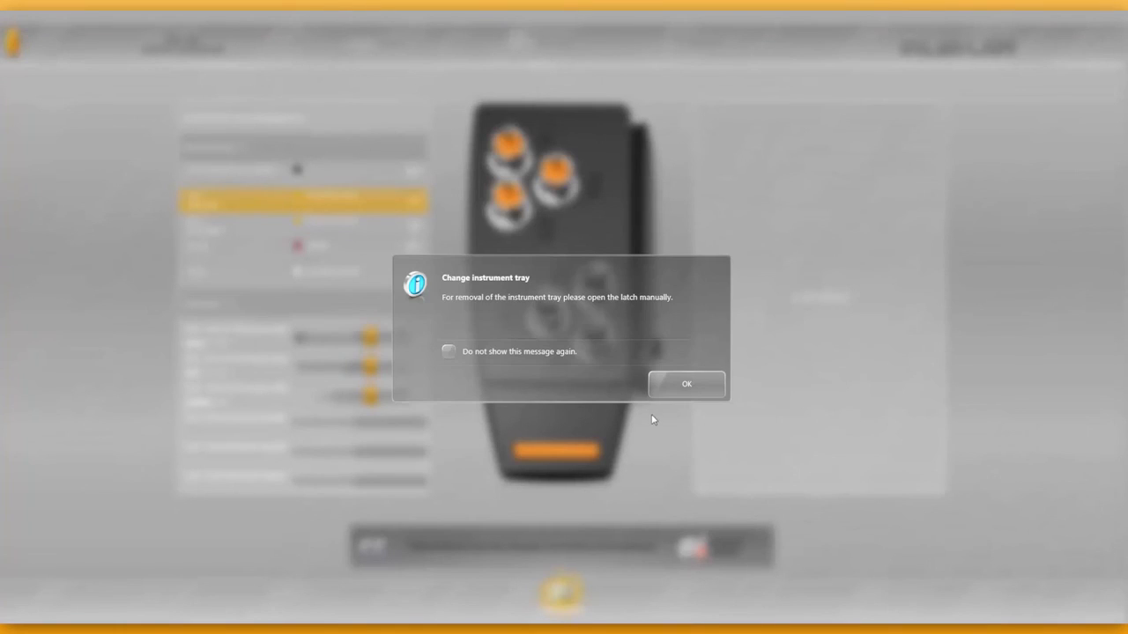
pyautogui.click(686, 385)
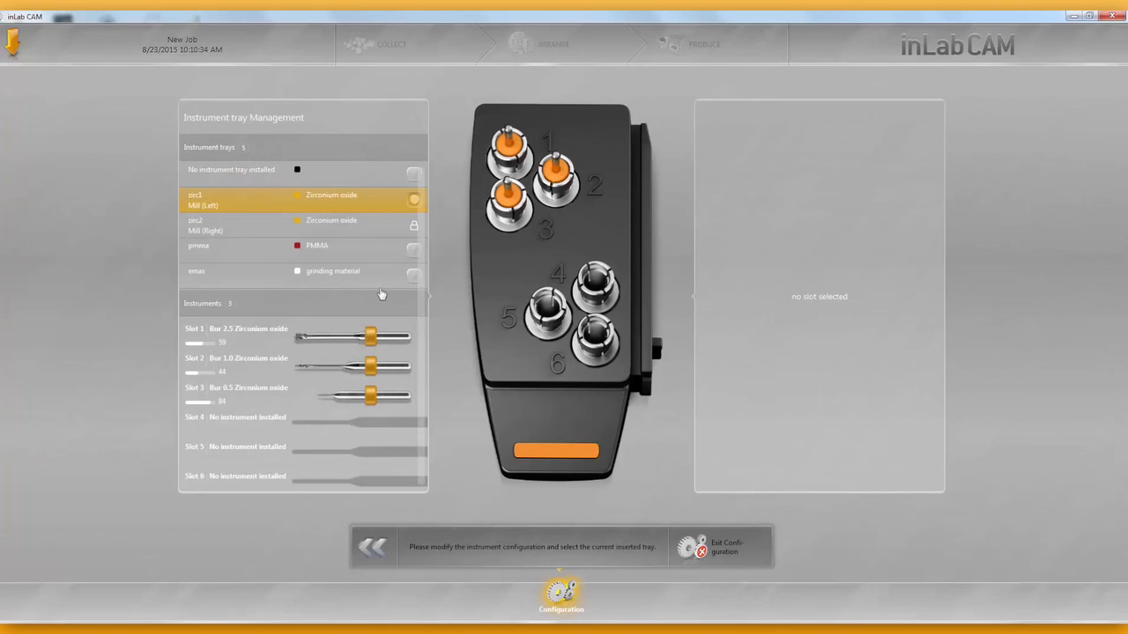
# Assign the emax grinding material tray as the inserted tray of Mill (Left), then exit the configuration and confirm the tray change
pyautogui.click(274, 277)
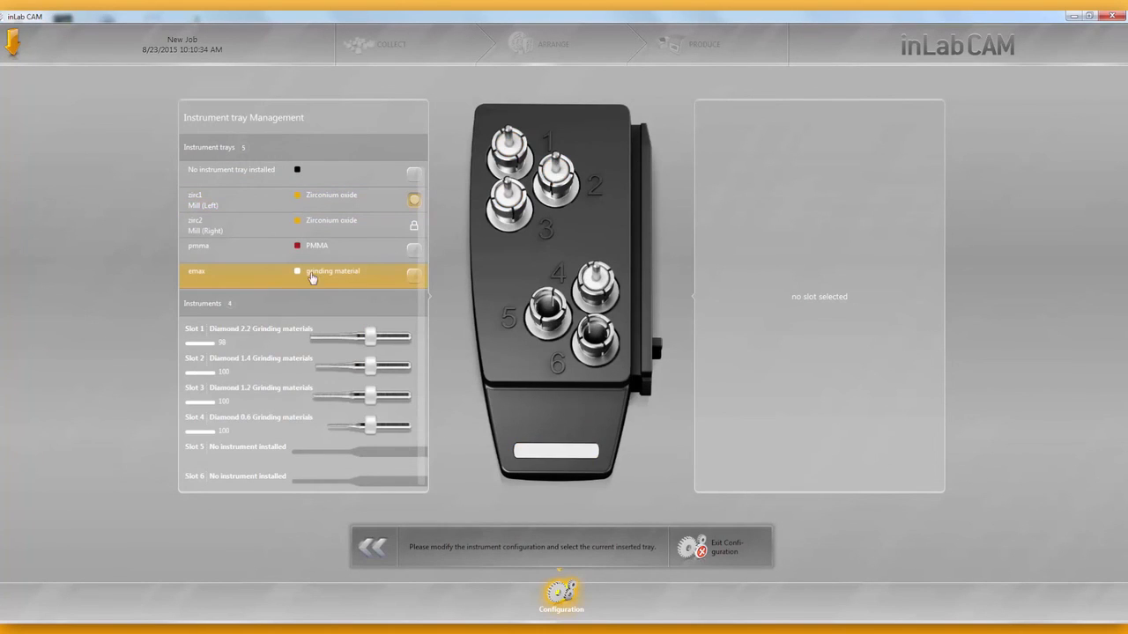
pyautogui.click(414, 278)
pyautogui.click(712, 548)
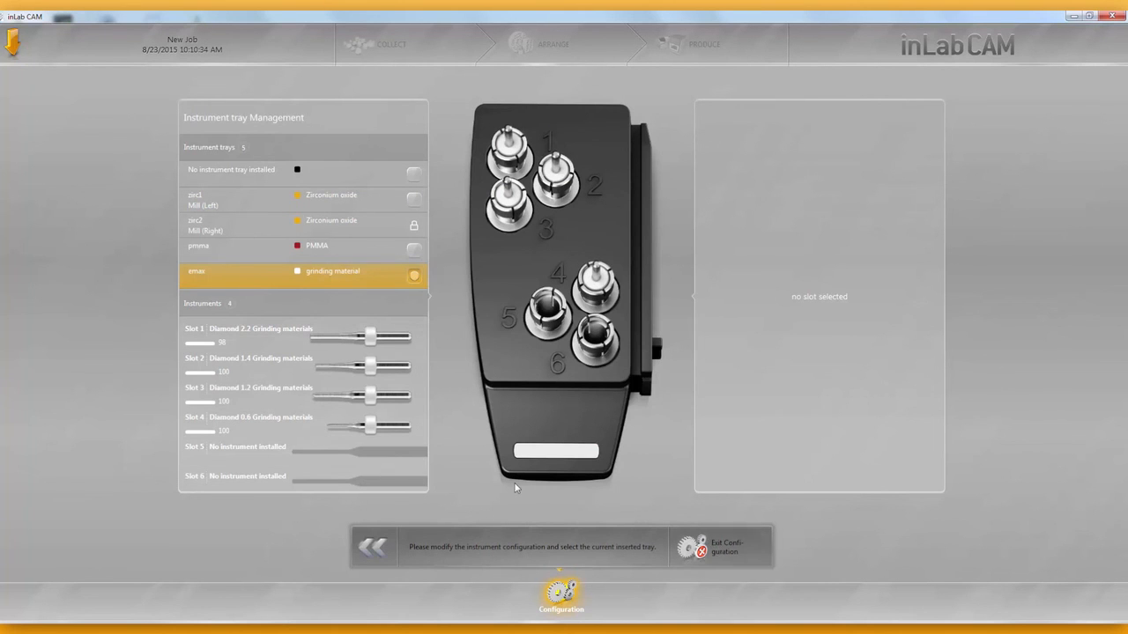
pyautogui.click(677, 389)
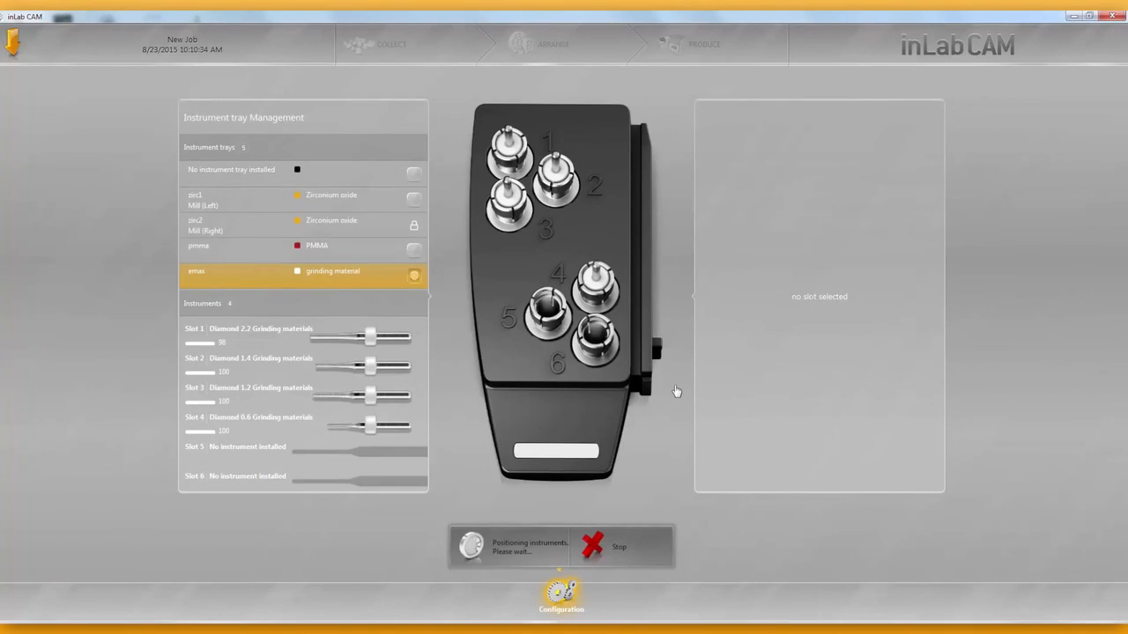